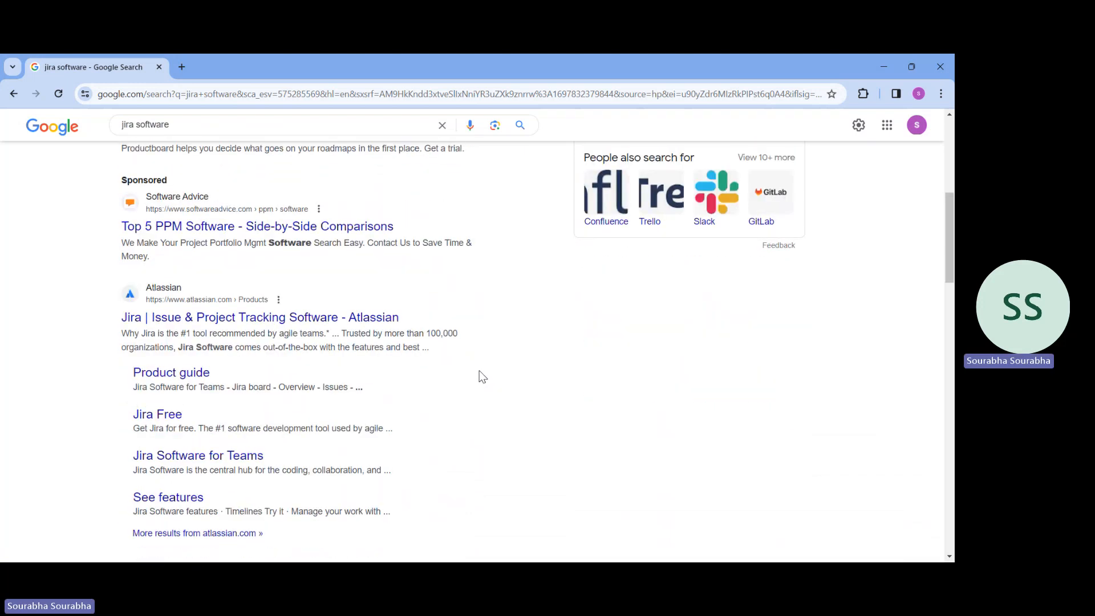
Open Atlassian's Jira issue and project tracking page from the search results and go to its free sign-up form
scroll(481, 376, up, 6)
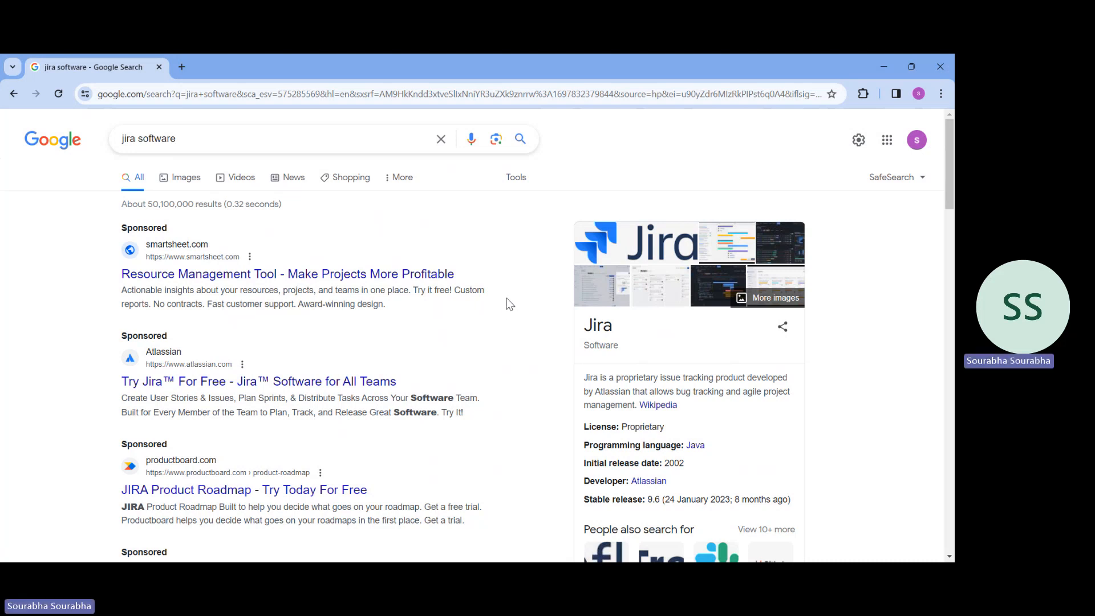
scroll(536, 299, down, 2)
scroll(466, 336, down, 1)
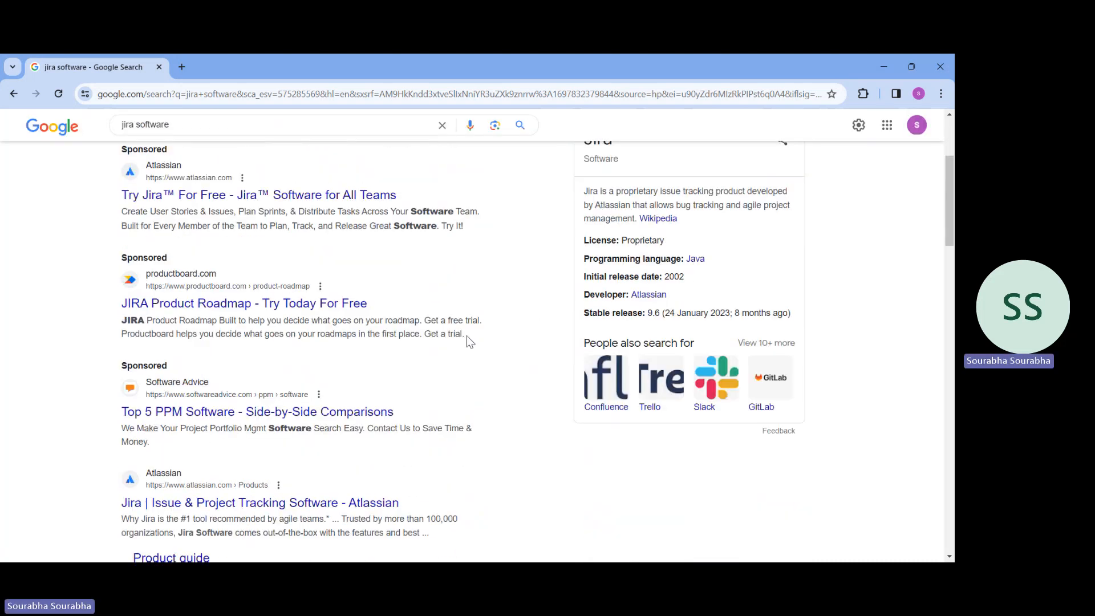
scroll(467, 340, down, 1)
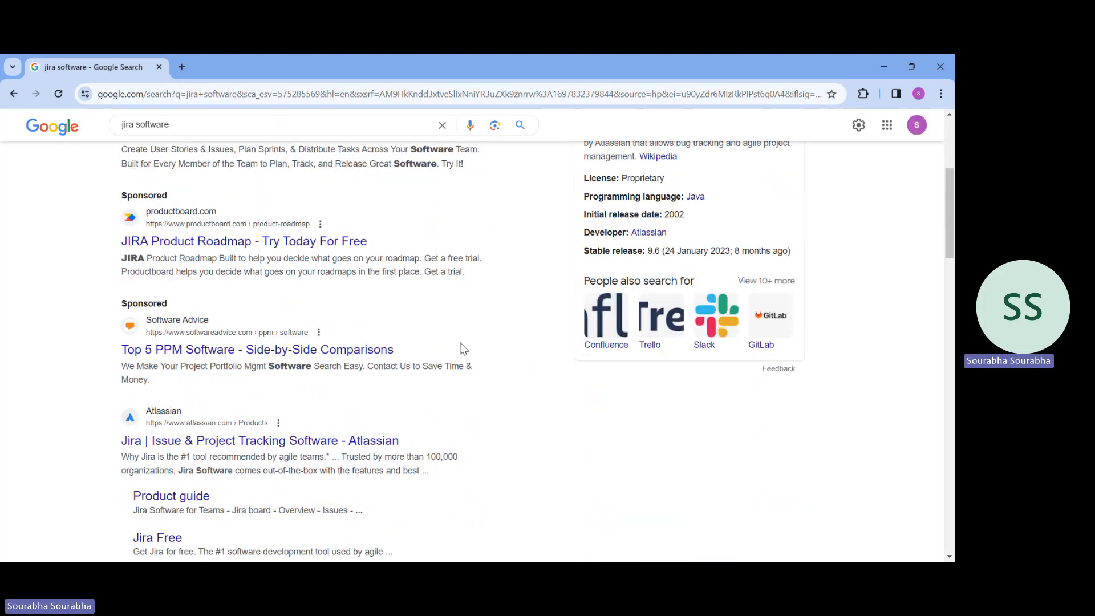
click(256, 444)
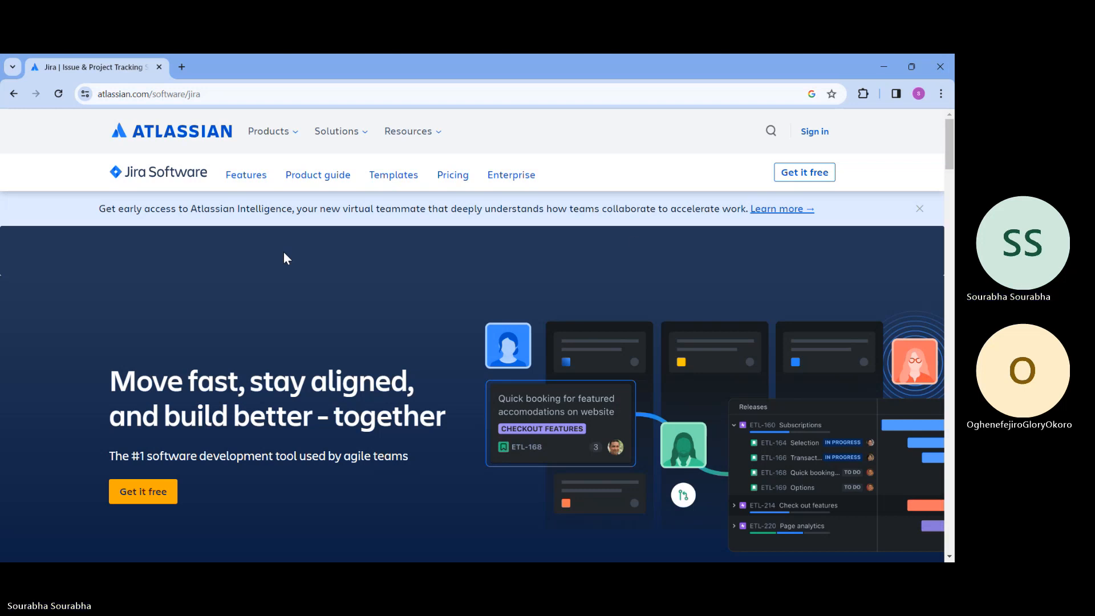
click(810, 177)
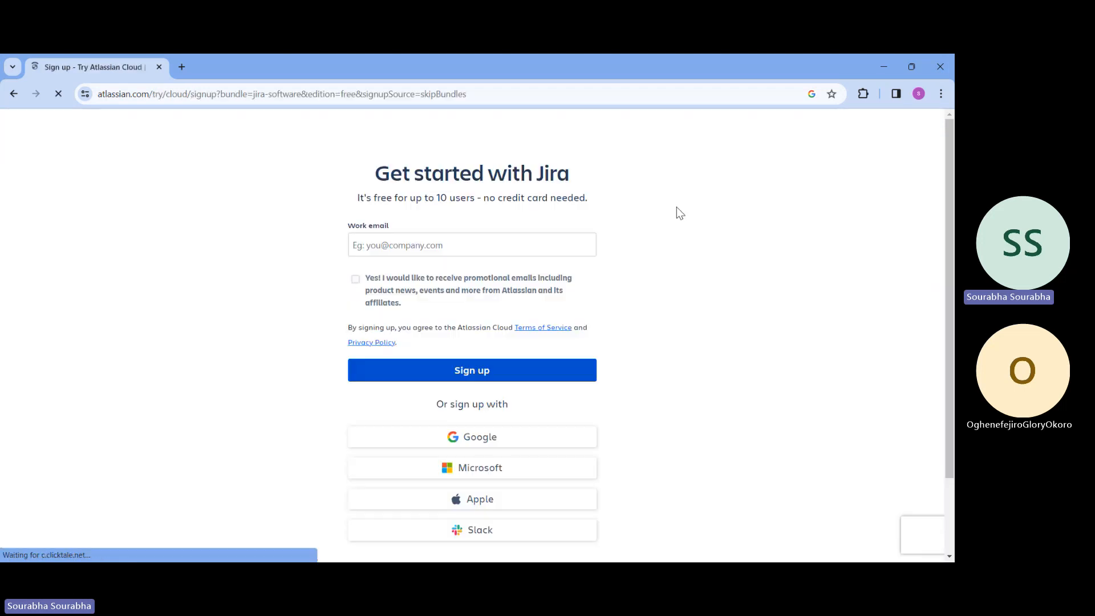
Try to sign up for Jira with the Microsoft account that is already signed in
click(502, 249)
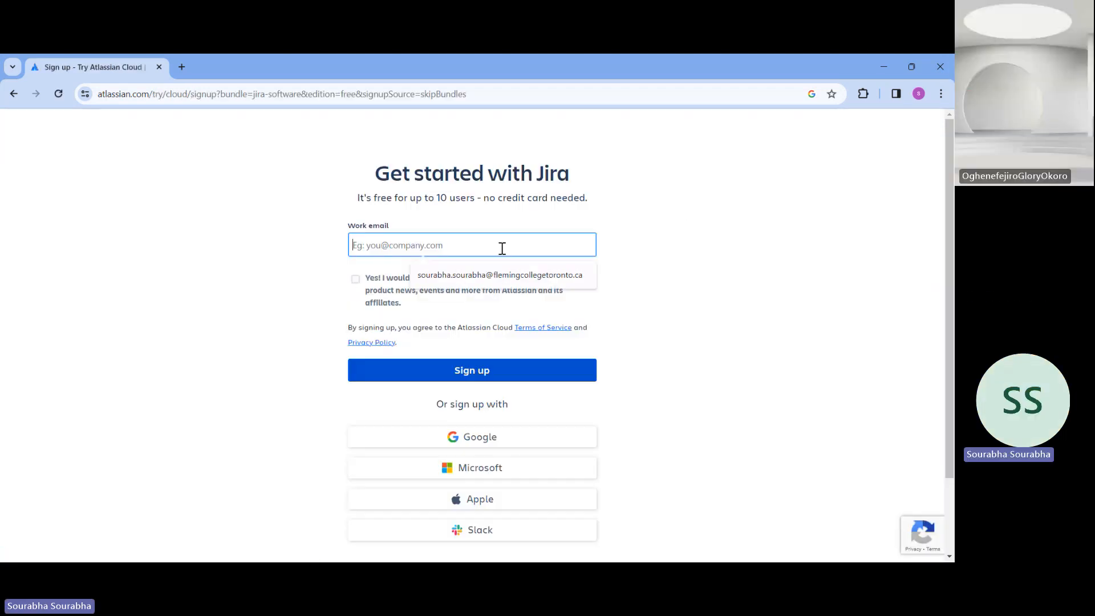
click(308, 309)
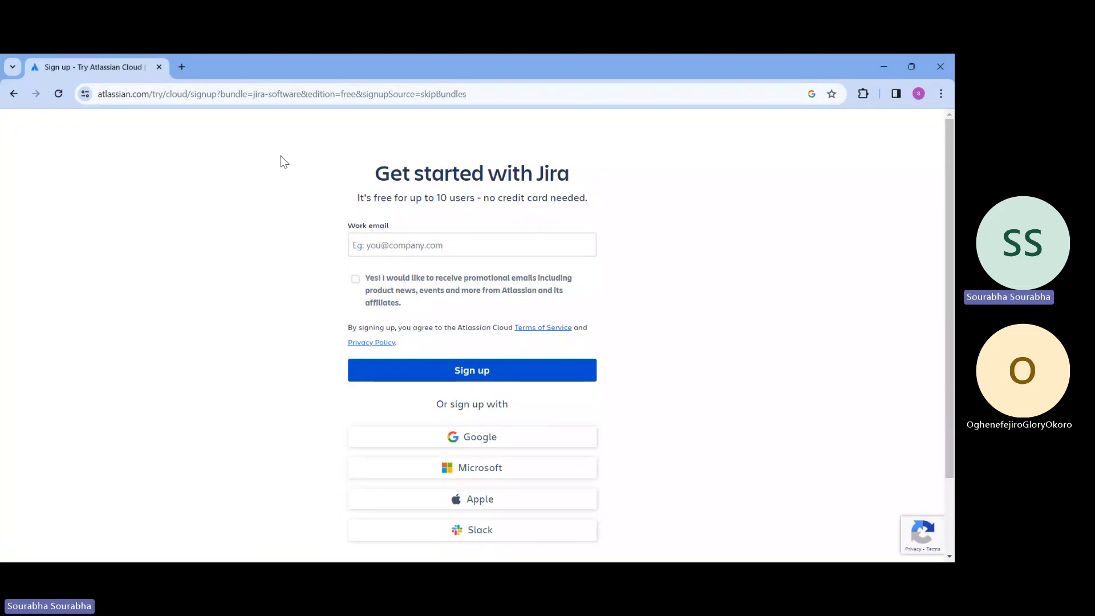
click(495, 470)
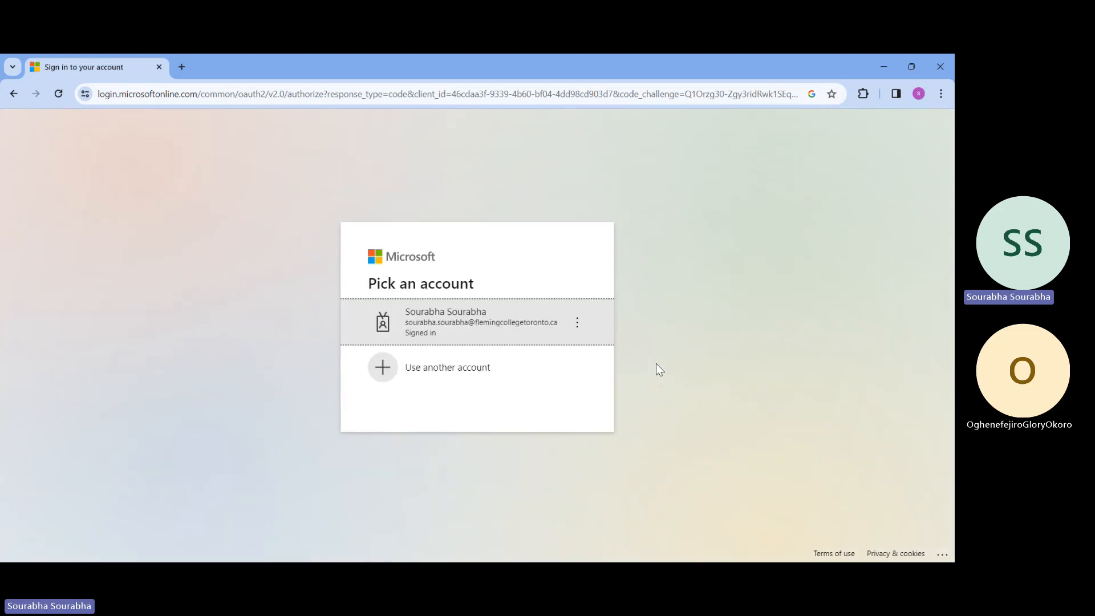
click(477, 338)
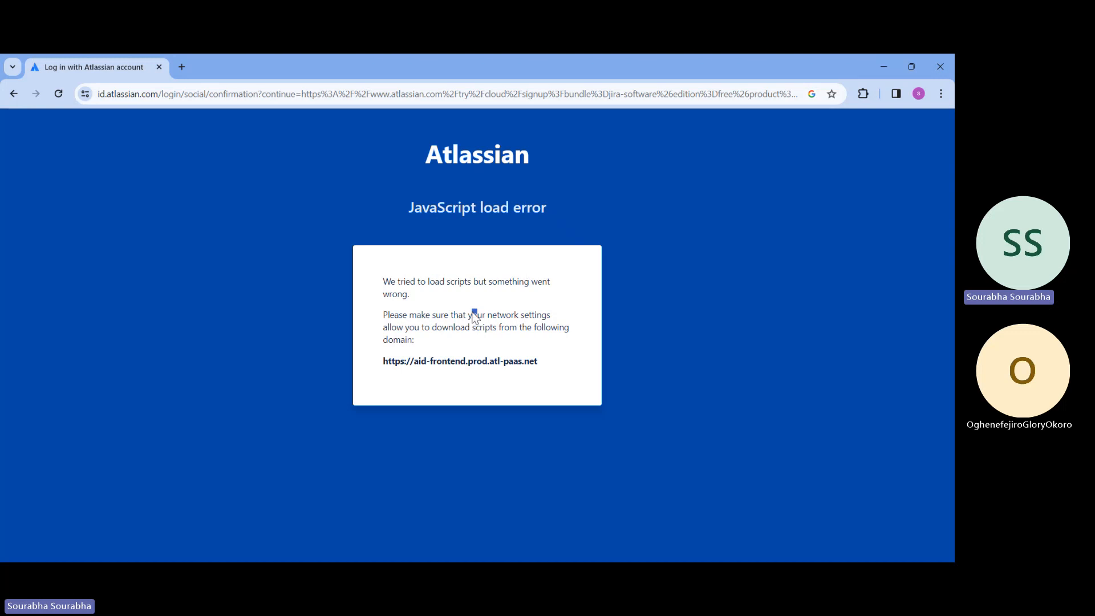
drag(472, 313, 471, 382)
click(471, 382)
Search Google for "jira software" in a new browser tab
click(183, 68)
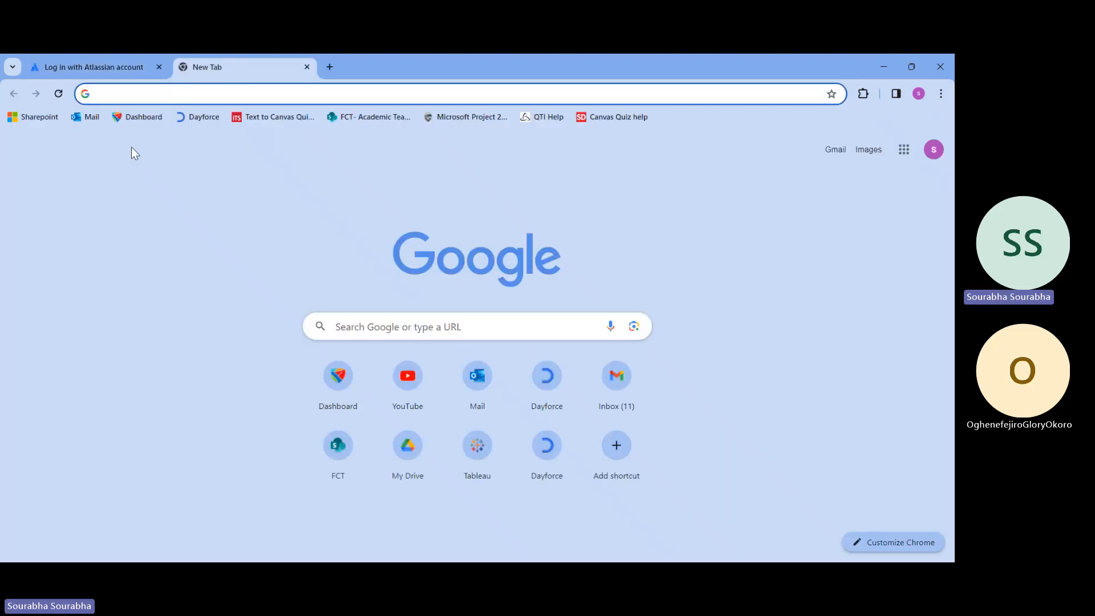
text(jira)
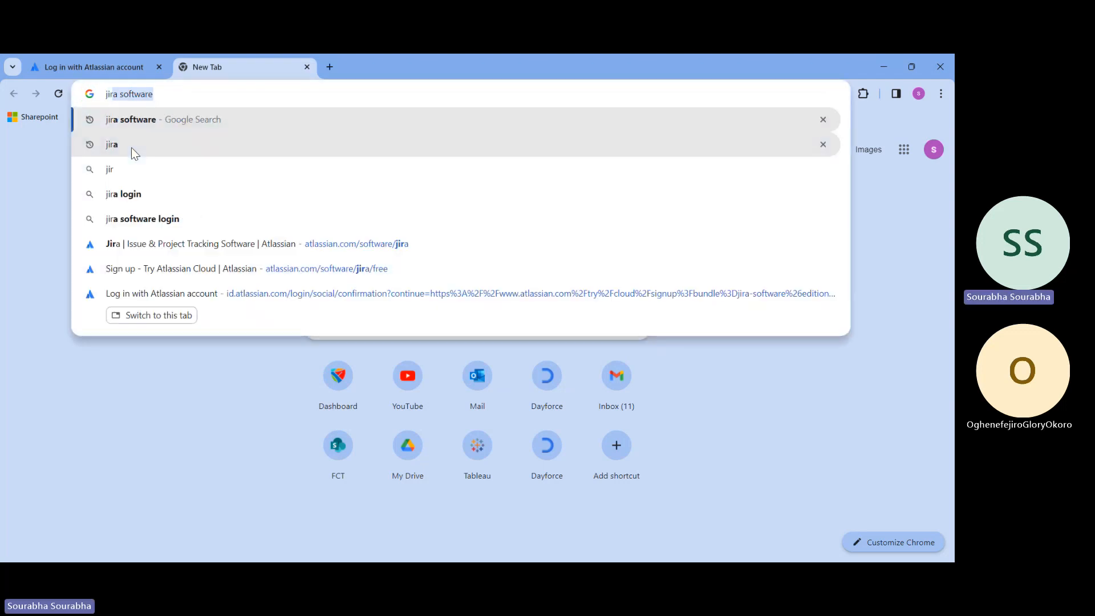
key(Up)
click(121, 118)
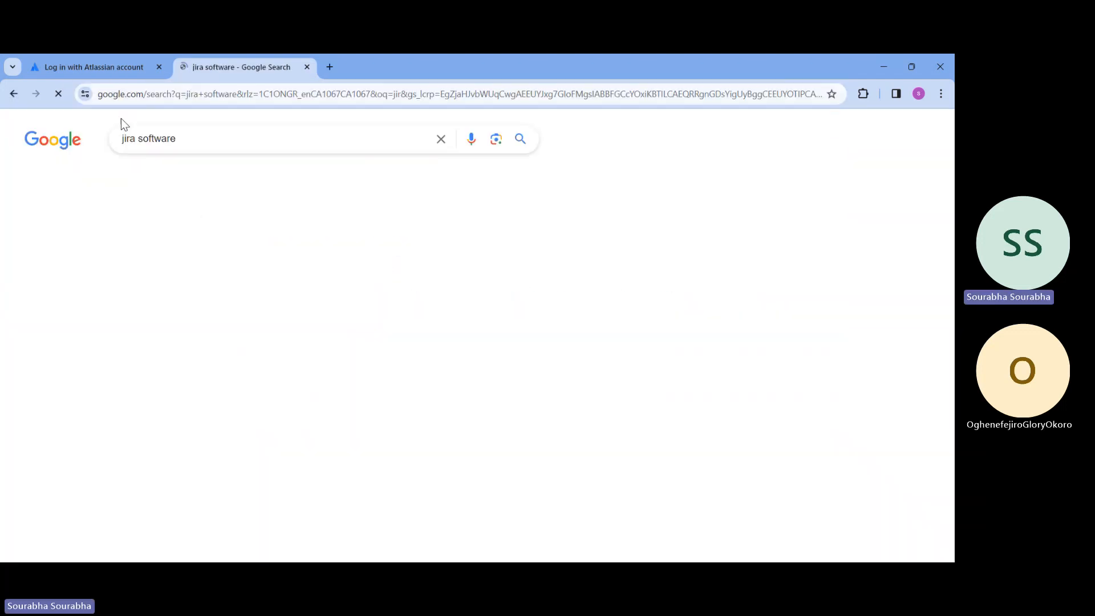
Look through the search results and open Atlassian's "Jira | Issue & Project Tracking Software" page
scroll(321, 270, down, 6)
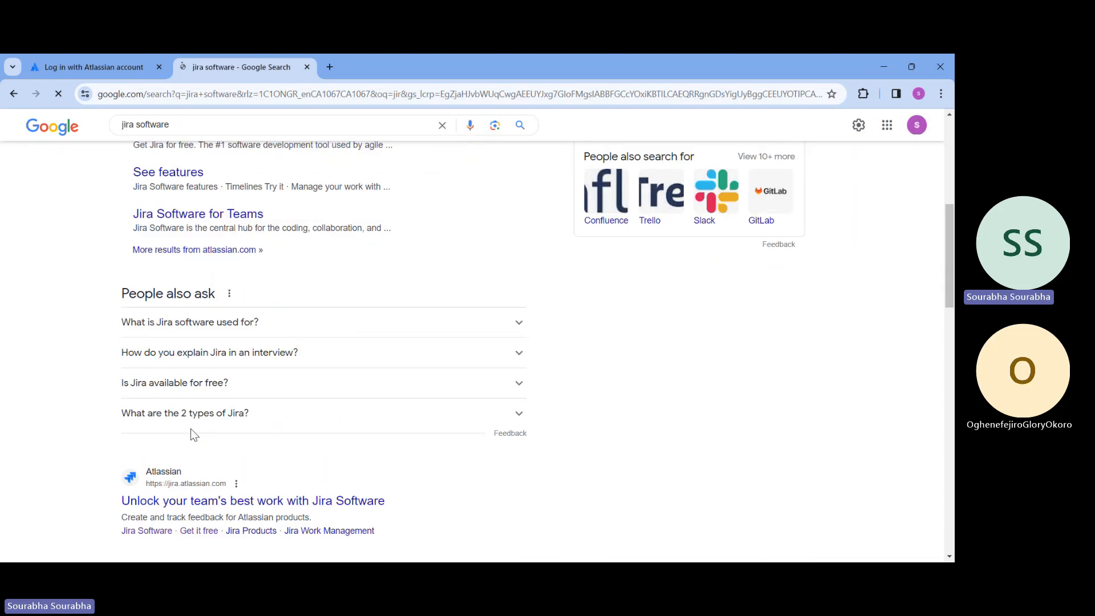
scroll(228, 502, down, 1)
scroll(239, 483, down, 3)
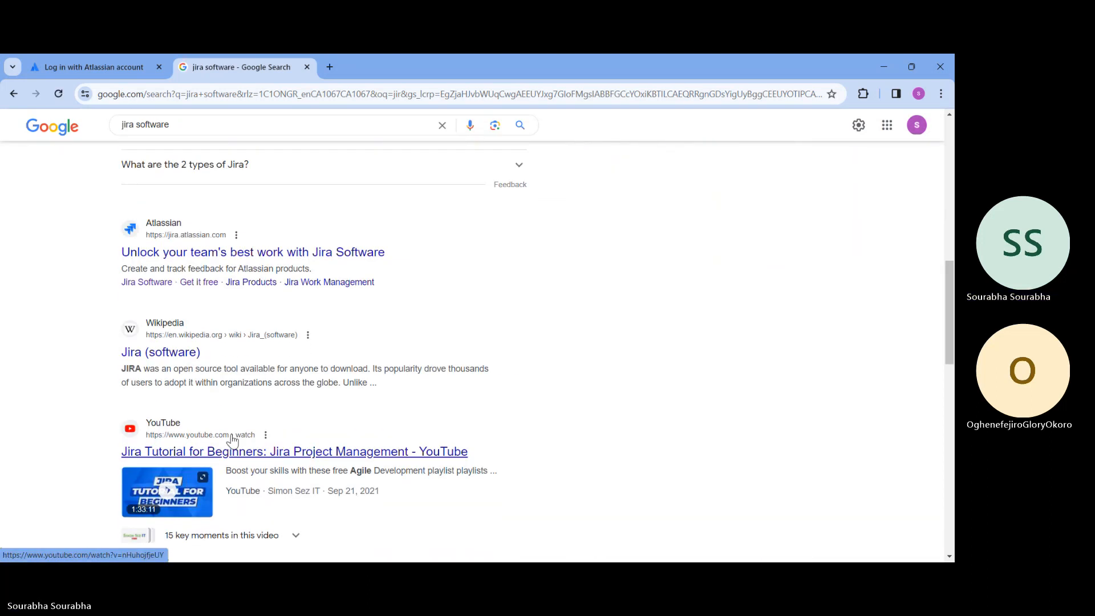
scroll(220, 345, up, 3)
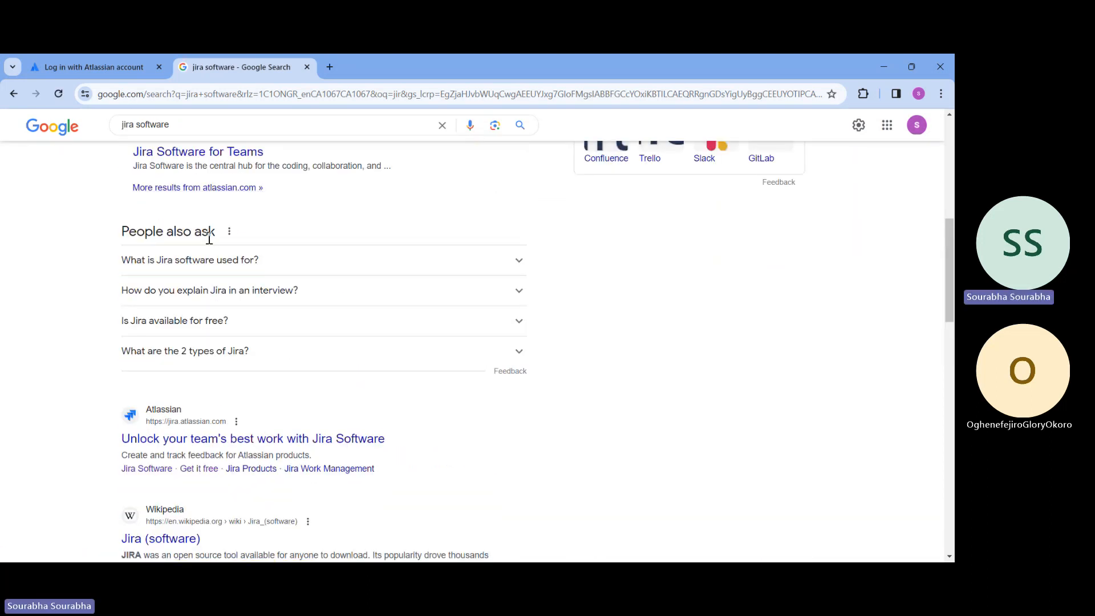
scroll(183, 419, up, 3)
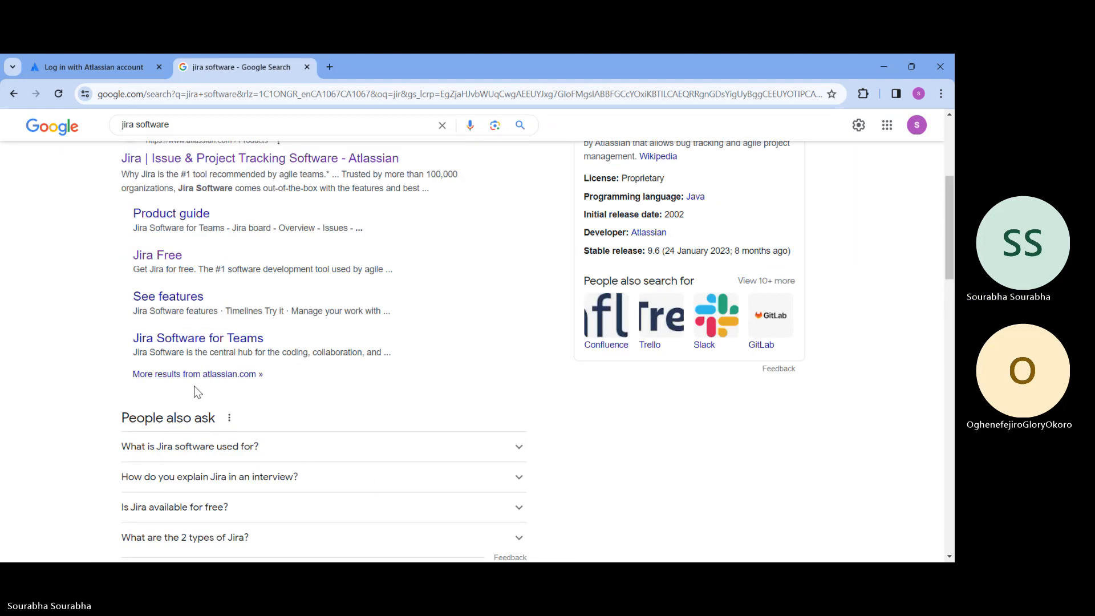
scroll(196, 365, up, 2)
click(225, 282)
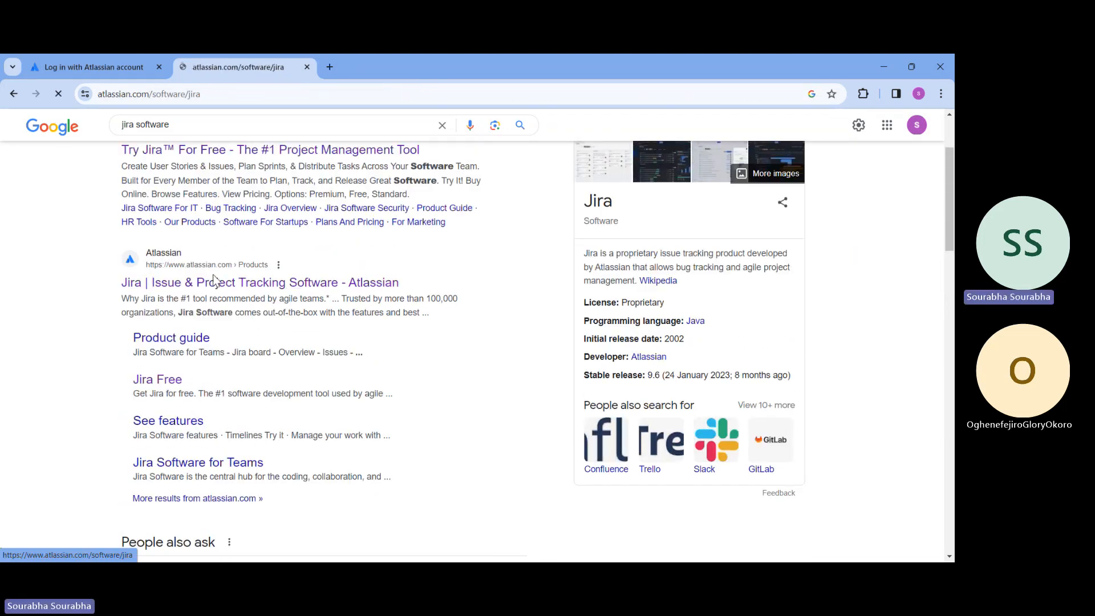
Sign in to Atlassian with the suggested Google account and open Jira Software from the full product list
click(812, 133)
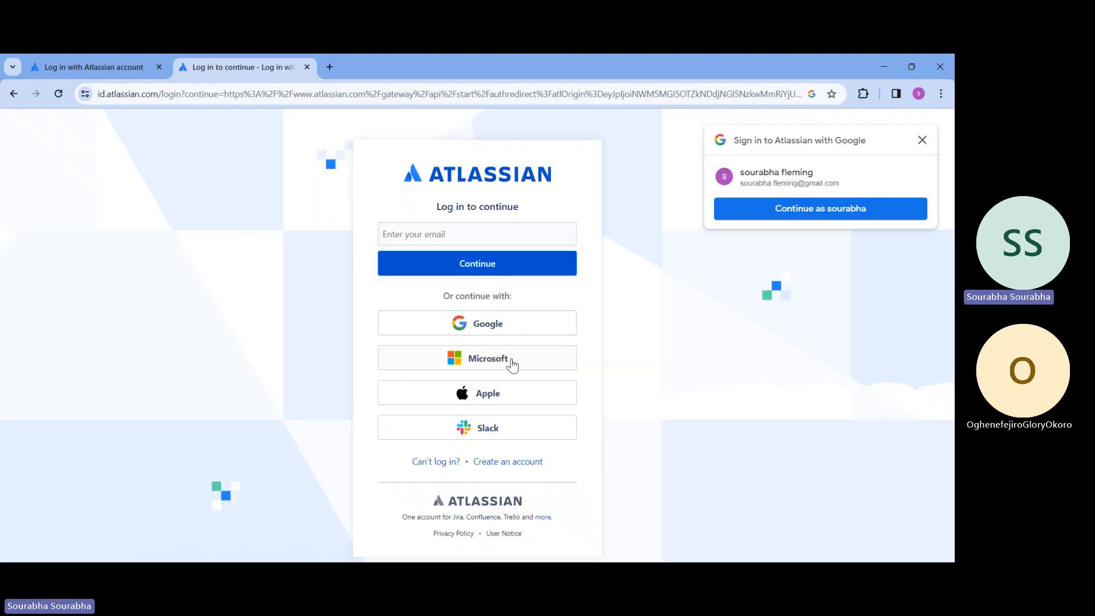
click(750, 211)
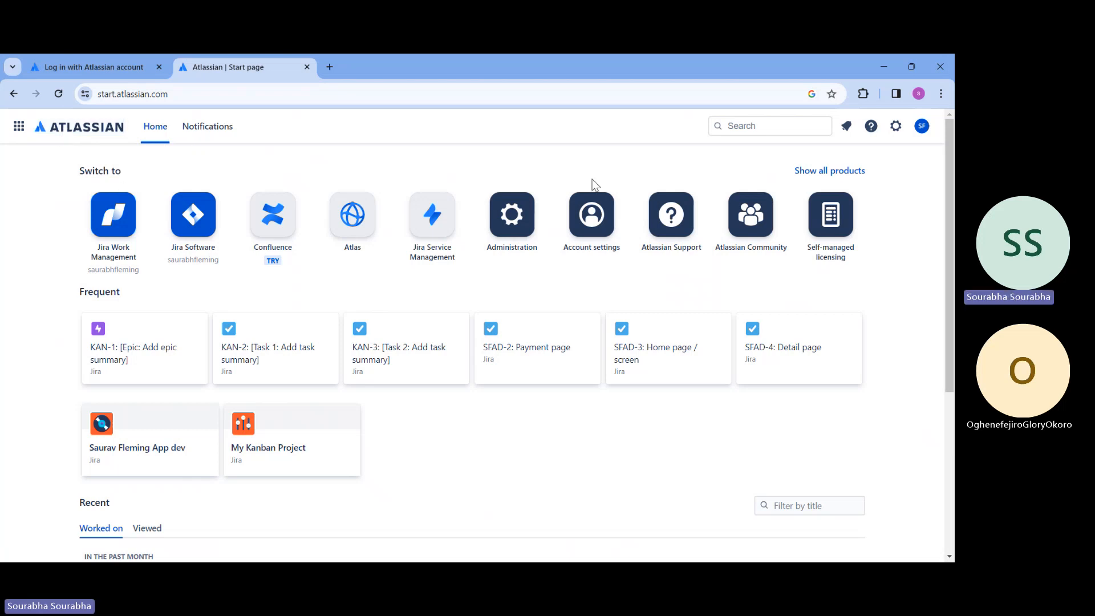
click(866, 170)
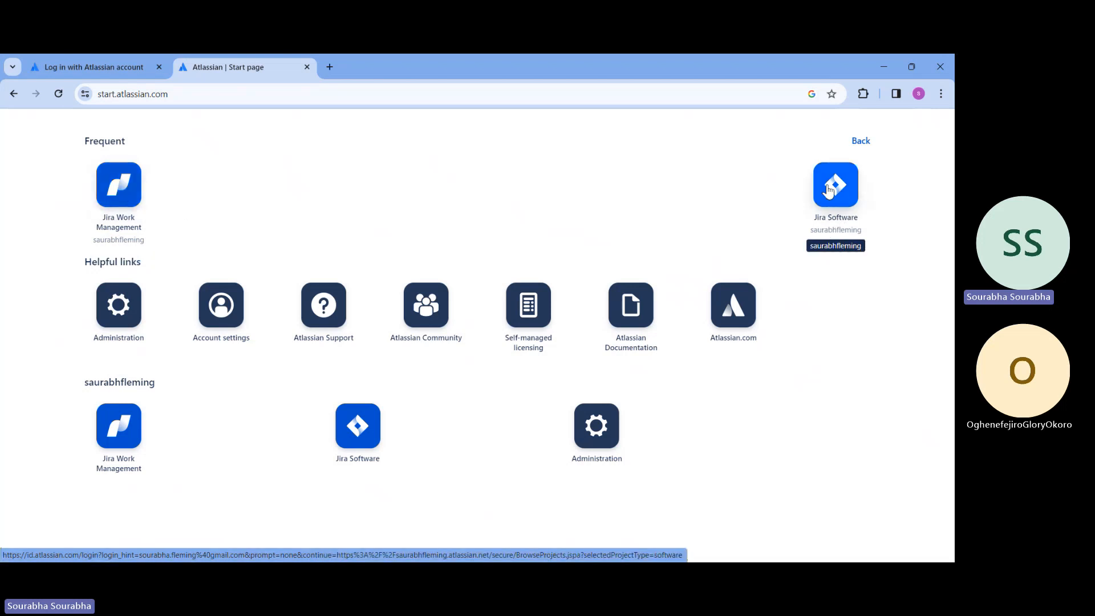
click(830, 222)
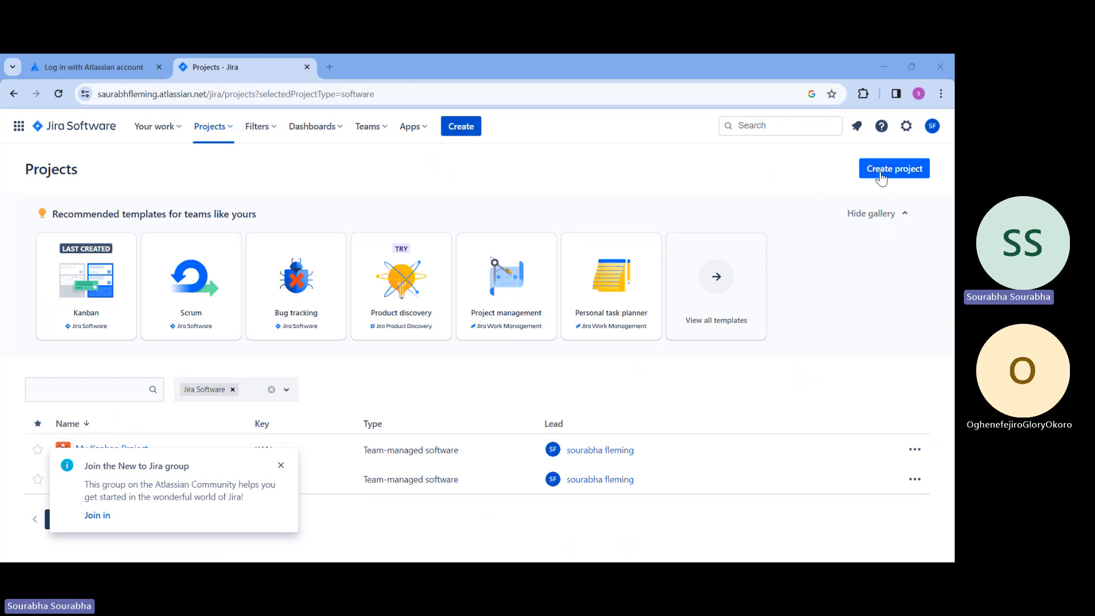
Start creating a new project, review the Kanban template's description and use that template
click(881, 174)
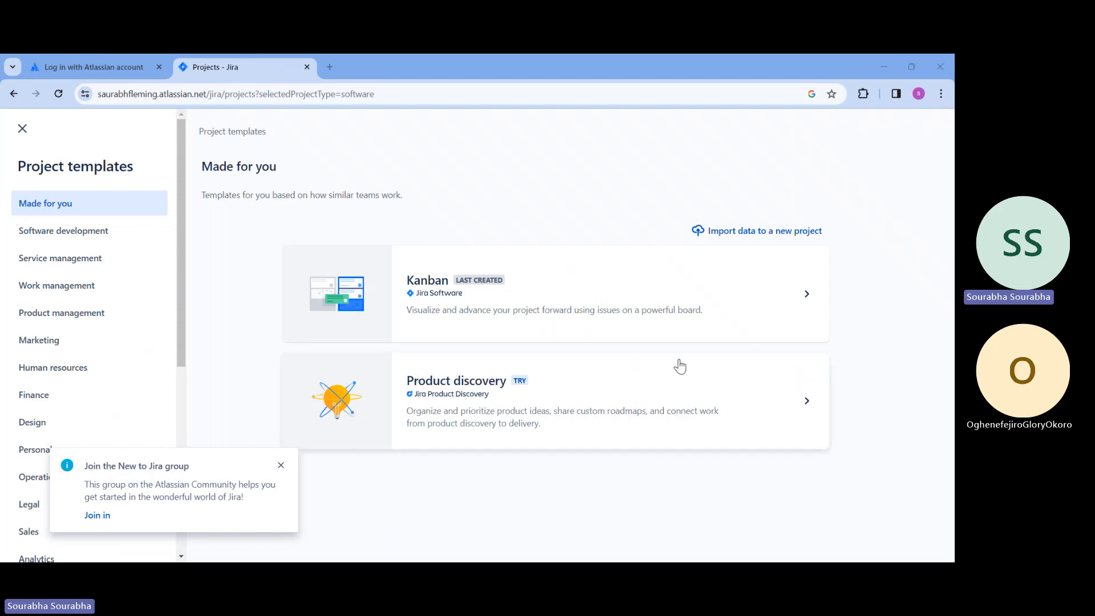
click(662, 305)
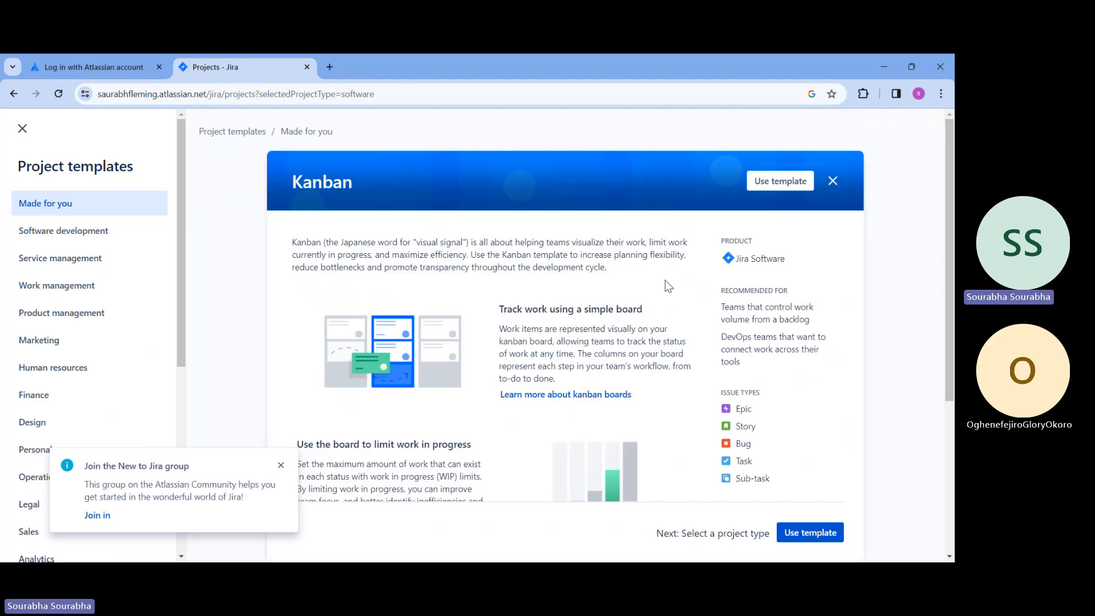
scroll(665, 279, down, 4)
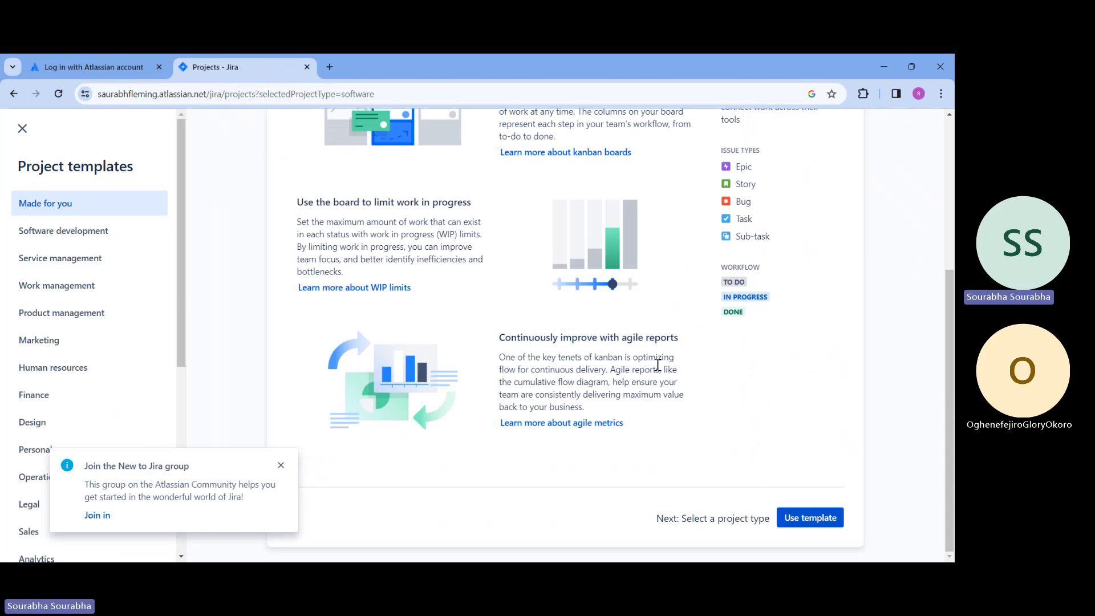
scroll(596, 342, up, 3)
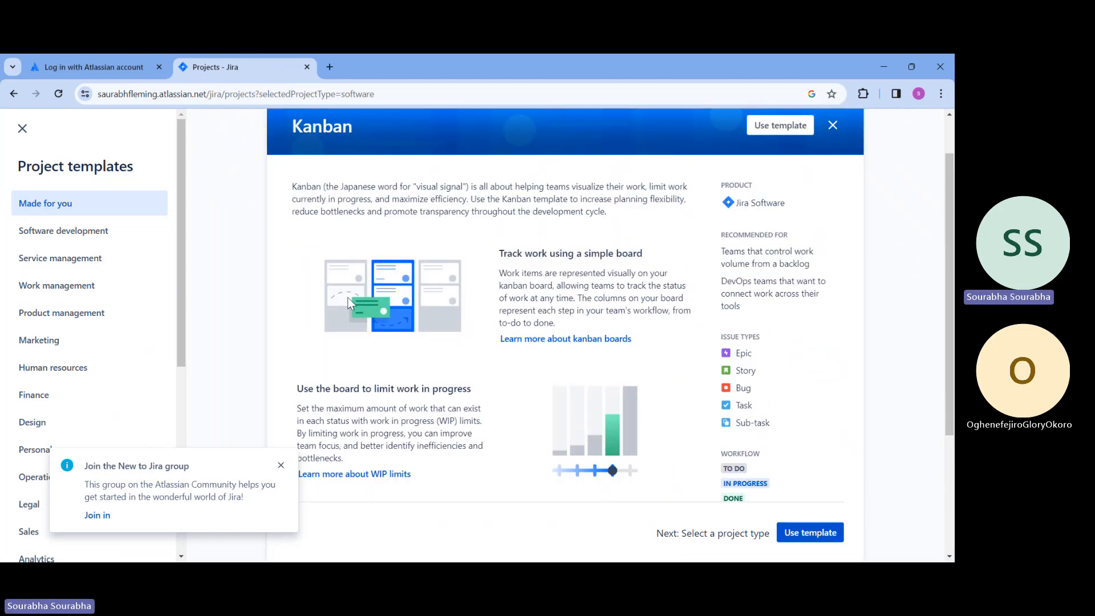
scroll(576, 310, down, 1)
scroll(575, 308, down, 2)
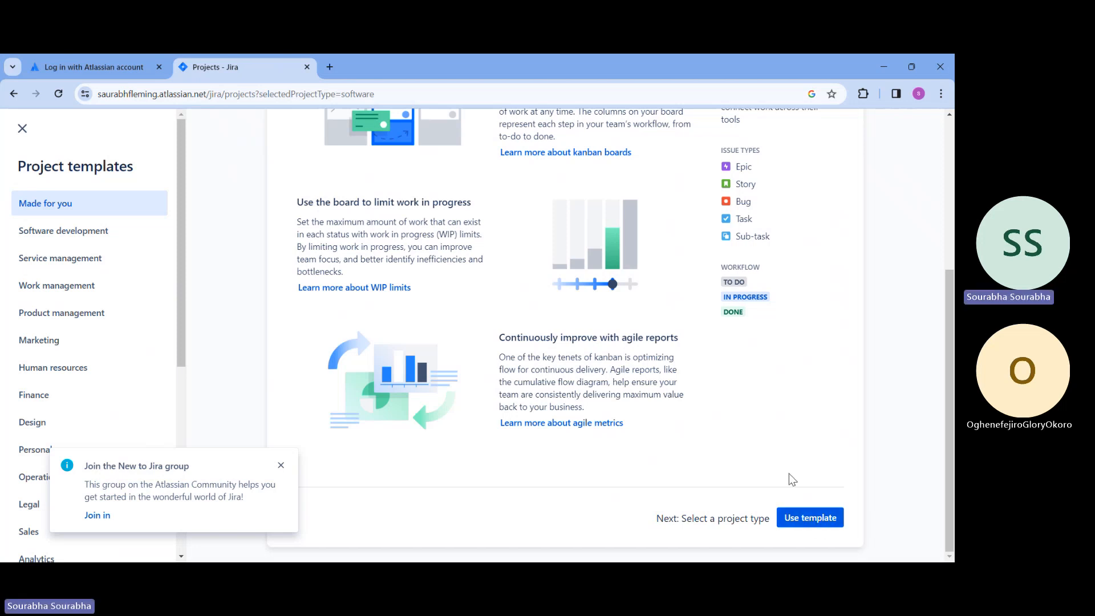
scroll(786, 467, up, 4)
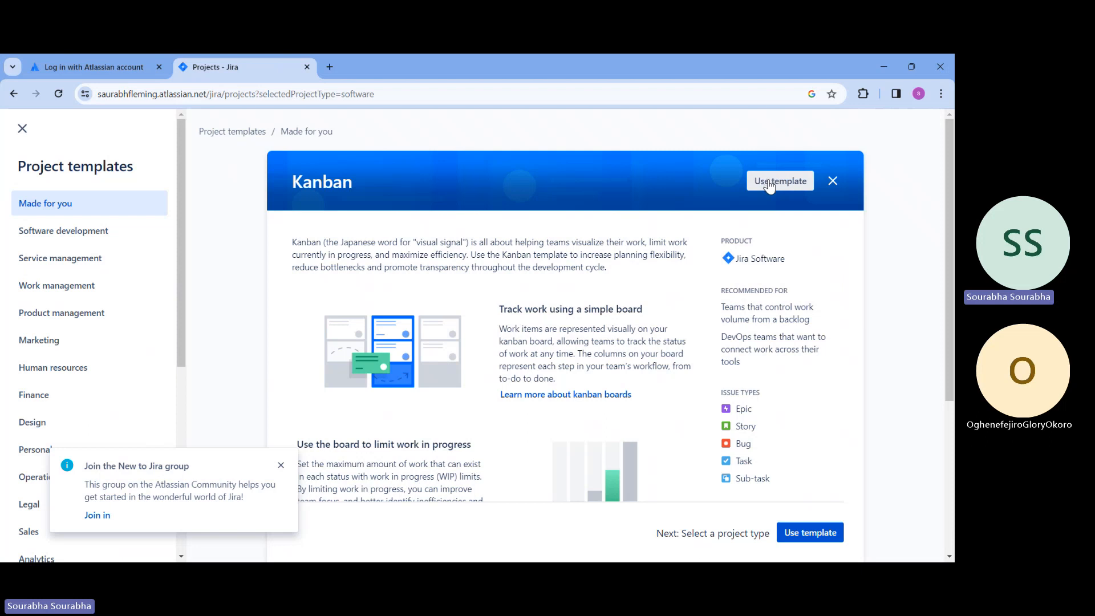
click(769, 184)
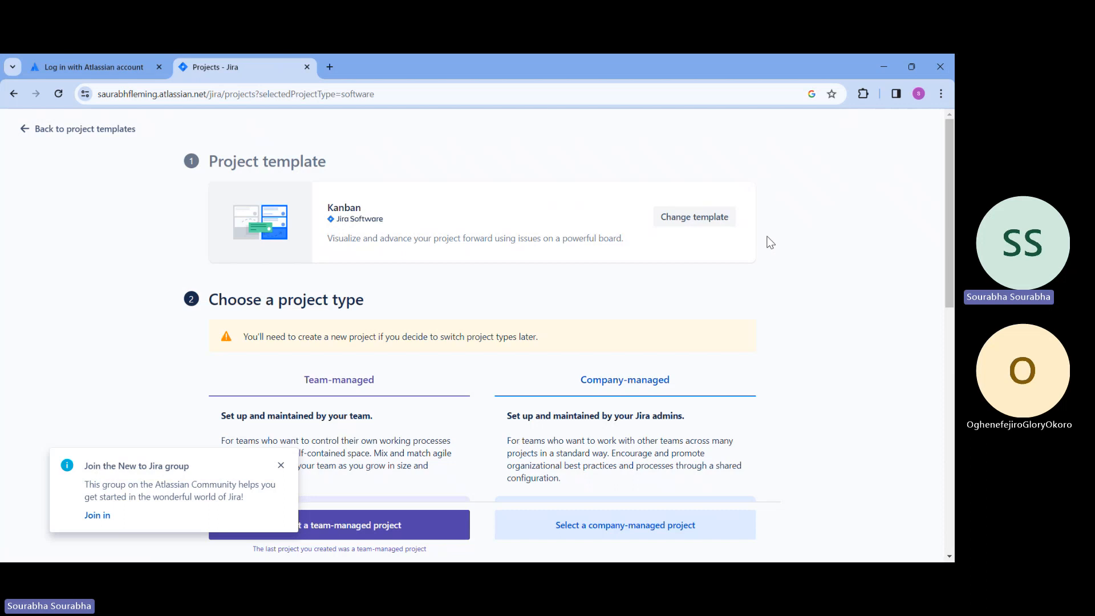
Dismiss the "Join the New to Jira group" notification covering the project type options
scroll(767, 239, down, 2)
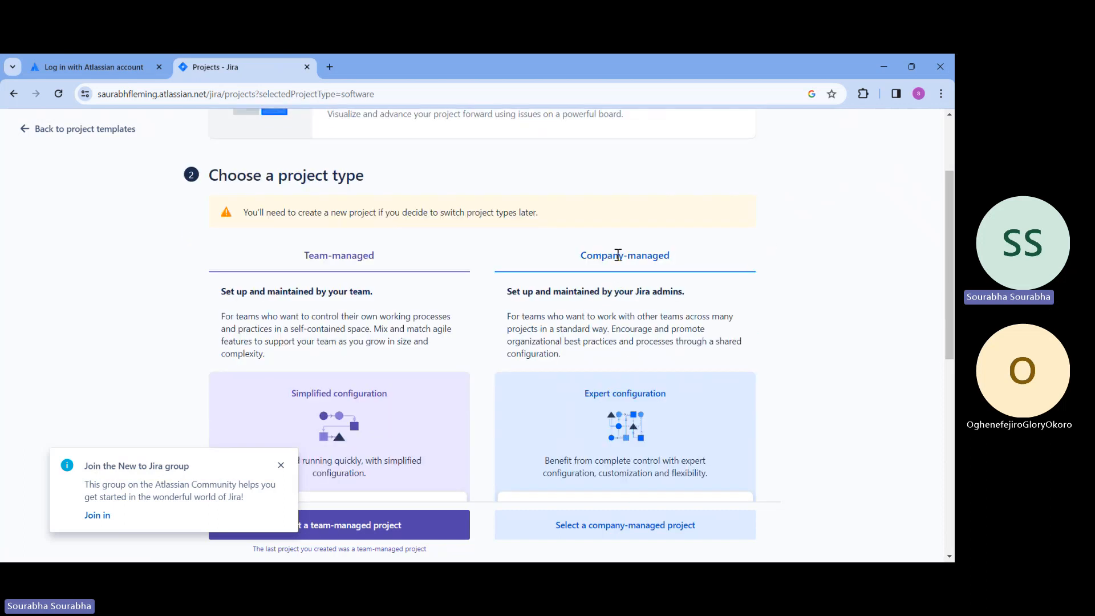
click(241, 470)
click(281, 465)
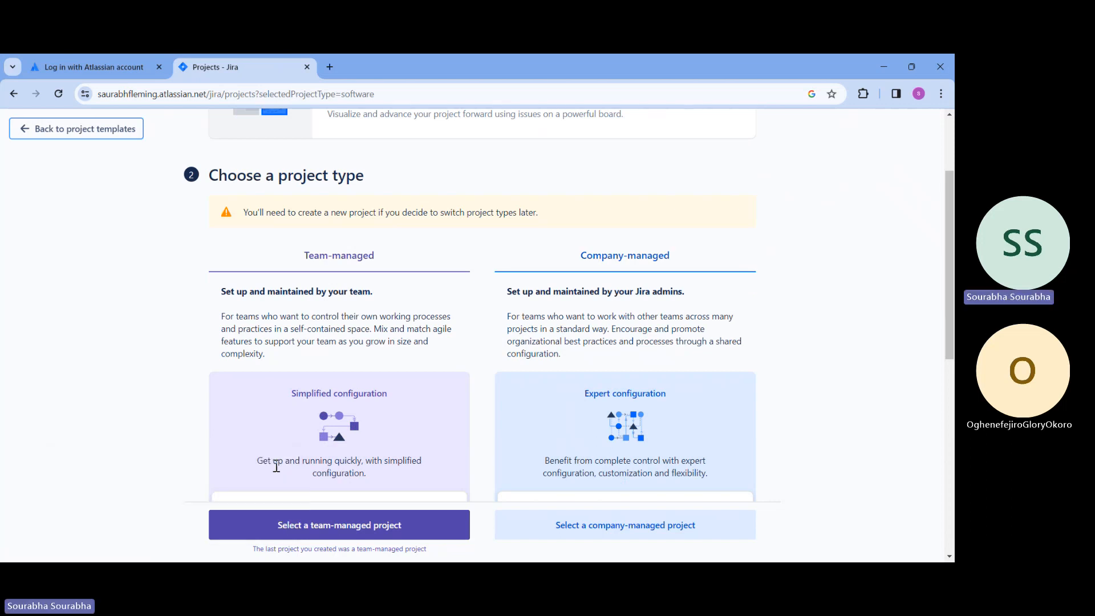
click(929, 389)
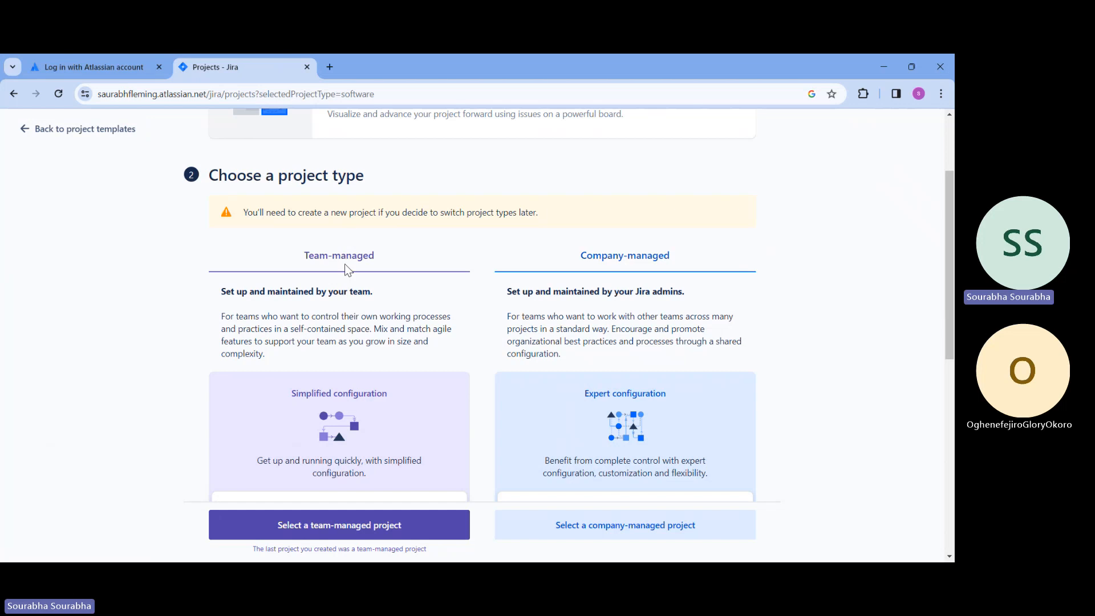
Review the project type comparison and select a team-managed project
scroll(337, 461, down, 6)
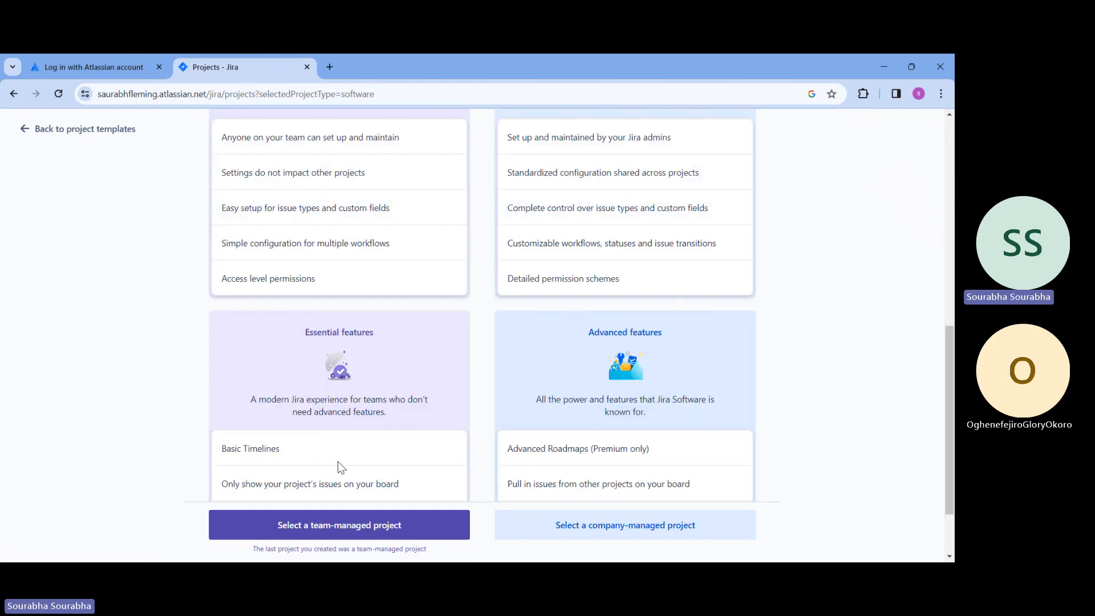
scroll(337, 484, down, 2)
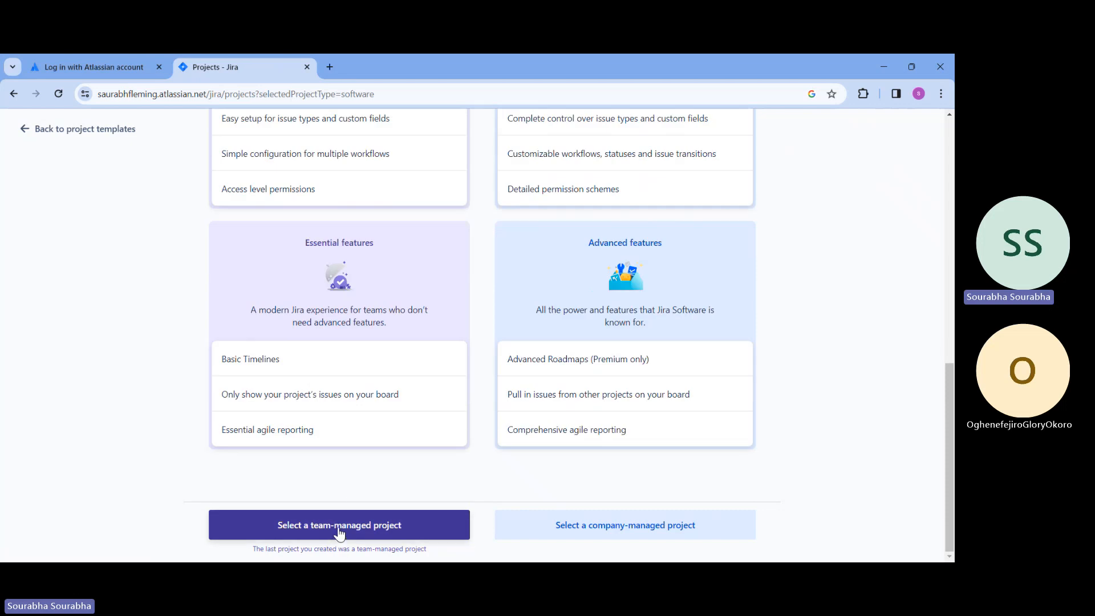
click(340, 530)
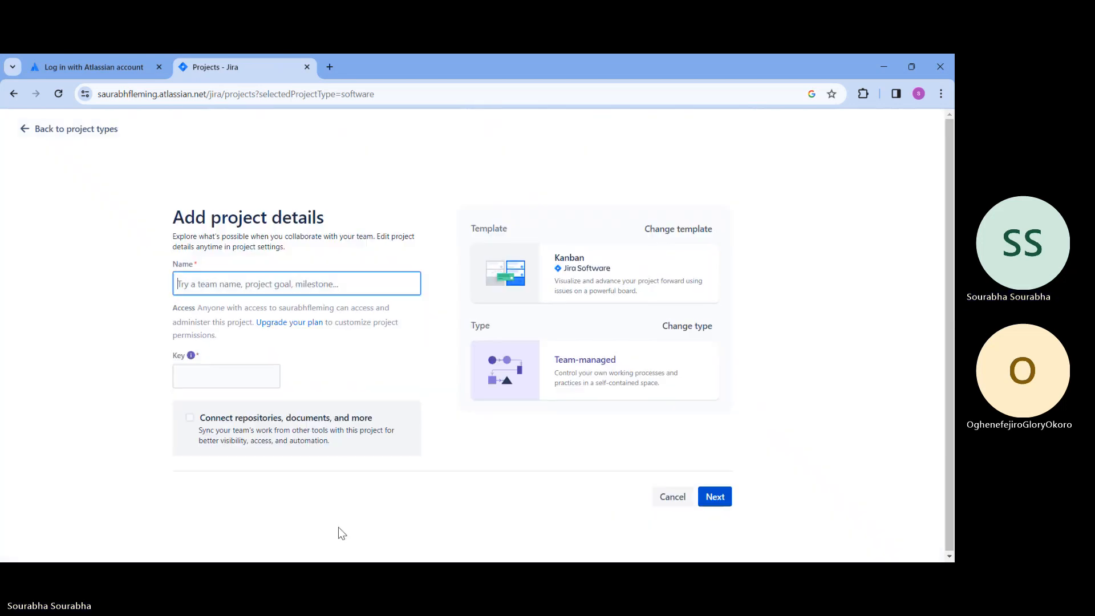
Name the new project "Fleming Project Mgmt 2023"
click(350, 285)
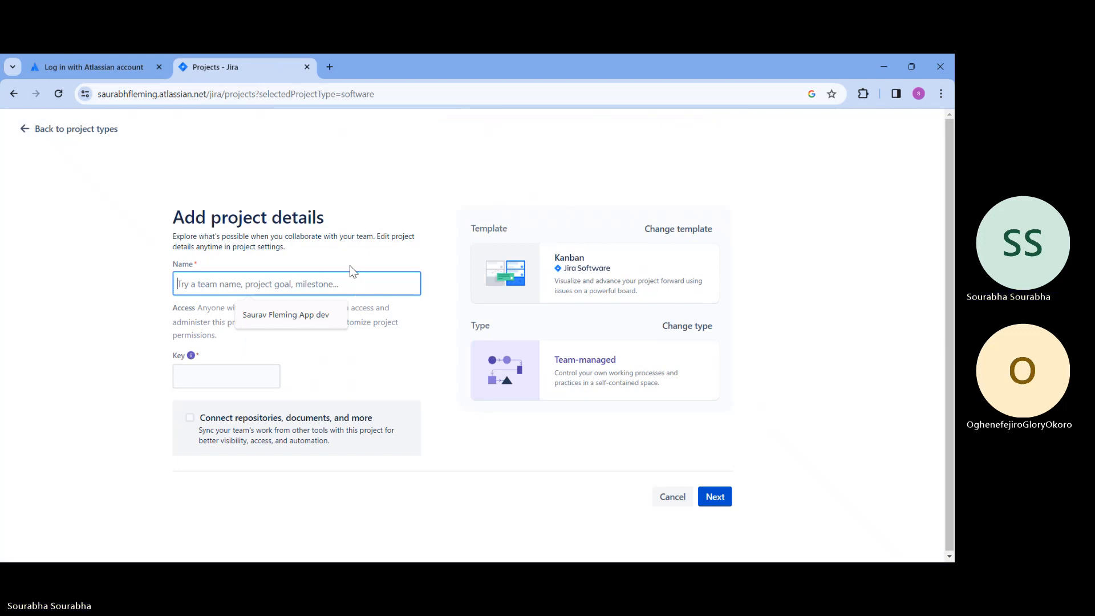
text(Fleming Pr)
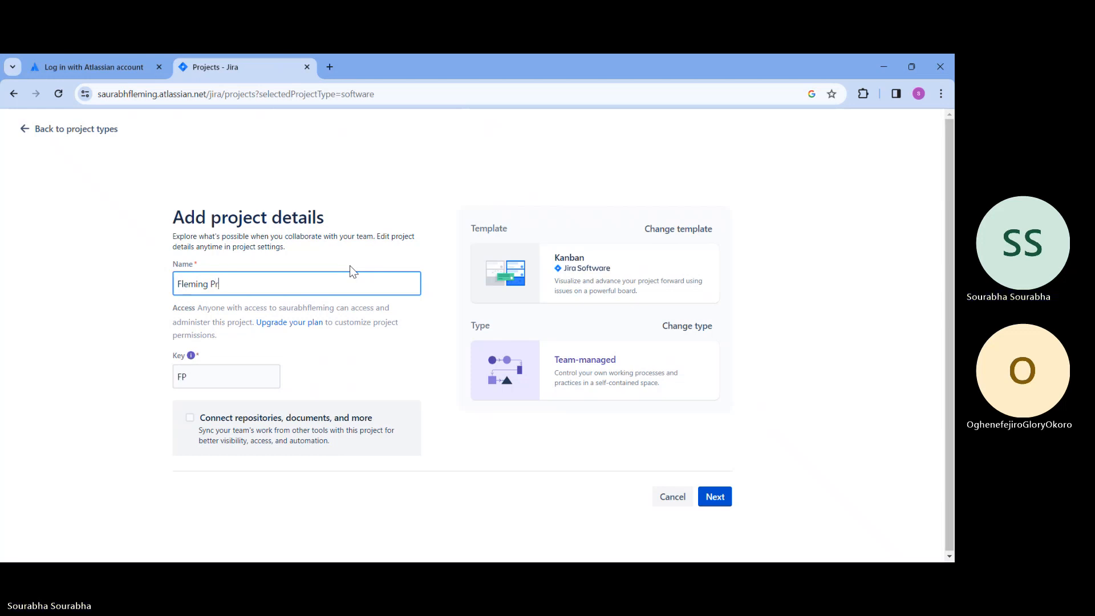
text(oJ)
key(BackSpace)
text(ject)
text(Mgmt )
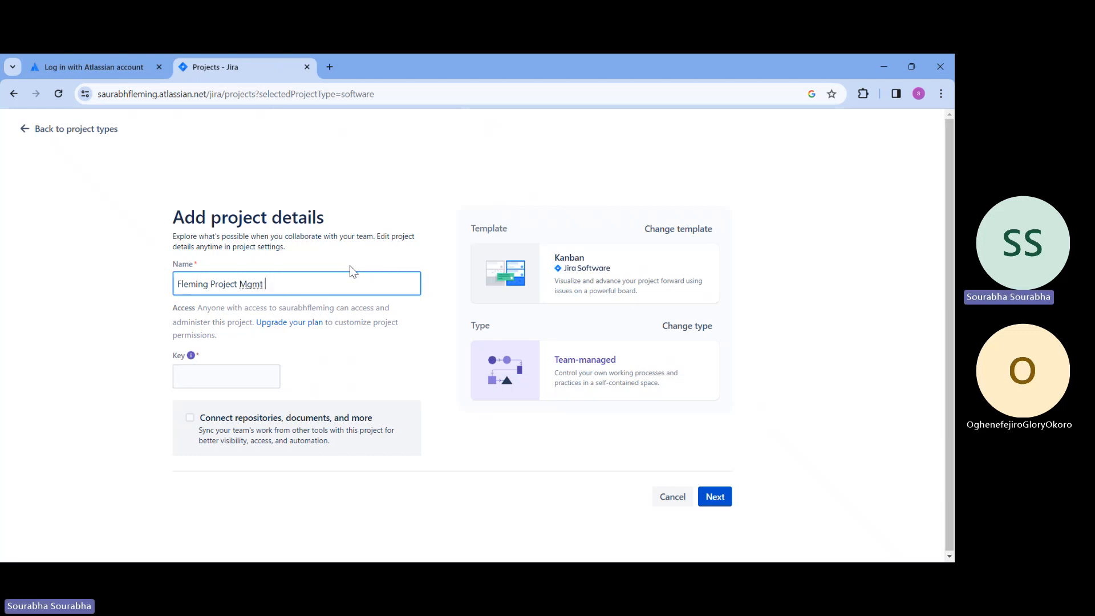
text(2023)
click(368, 227)
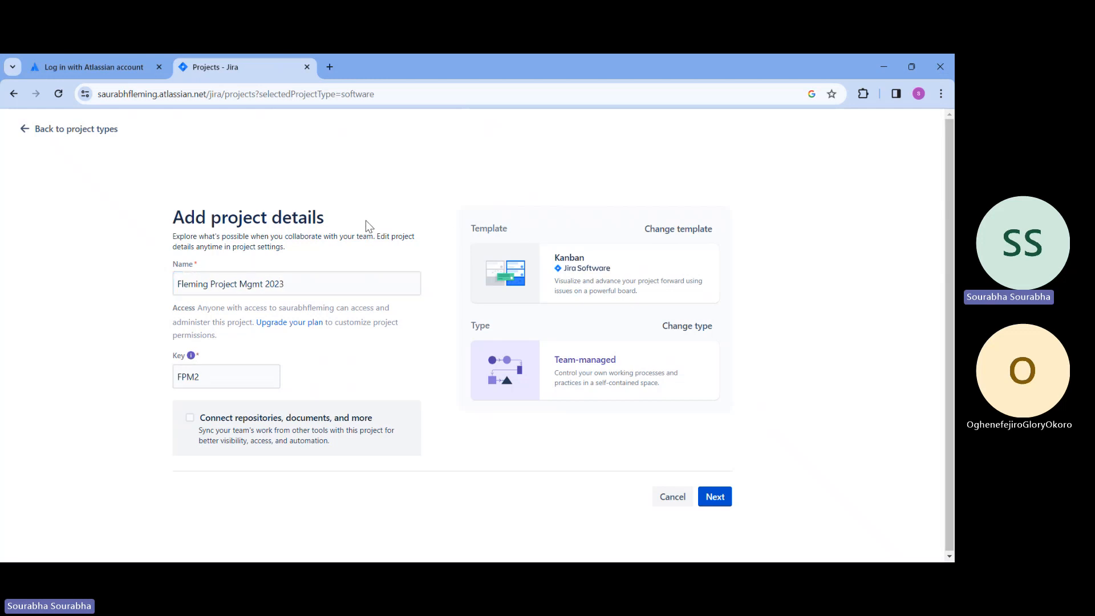
Create the project with the suggested key FPM2 and go to its board without connecting any tools
click(208, 383)
click(384, 382)
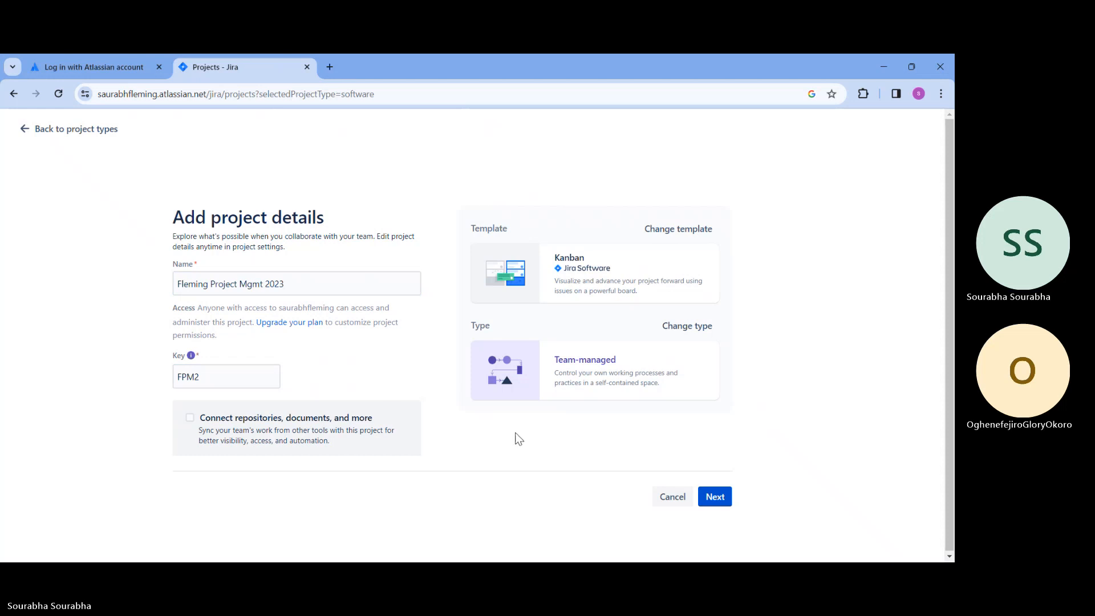
click(727, 502)
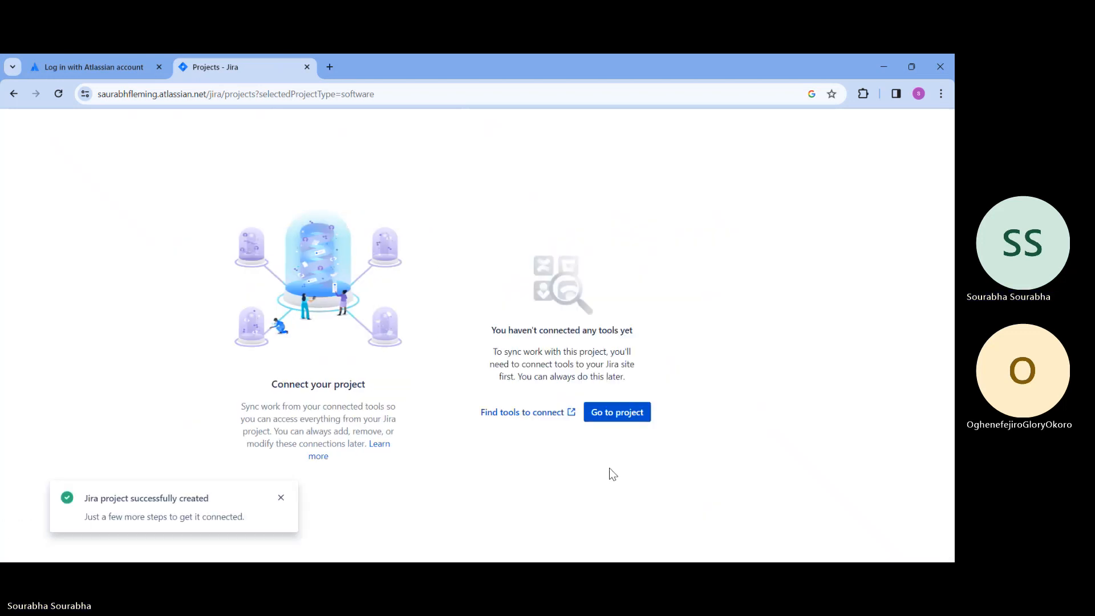
click(623, 417)
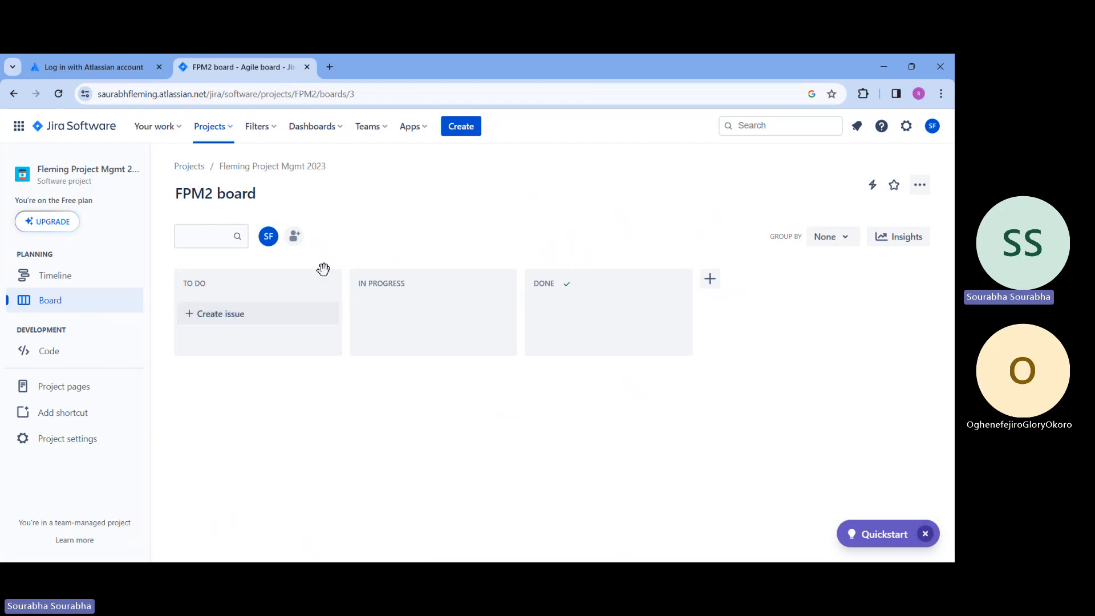
Add an issue called "Design - Front End" to the To Do column
click(236, 314)
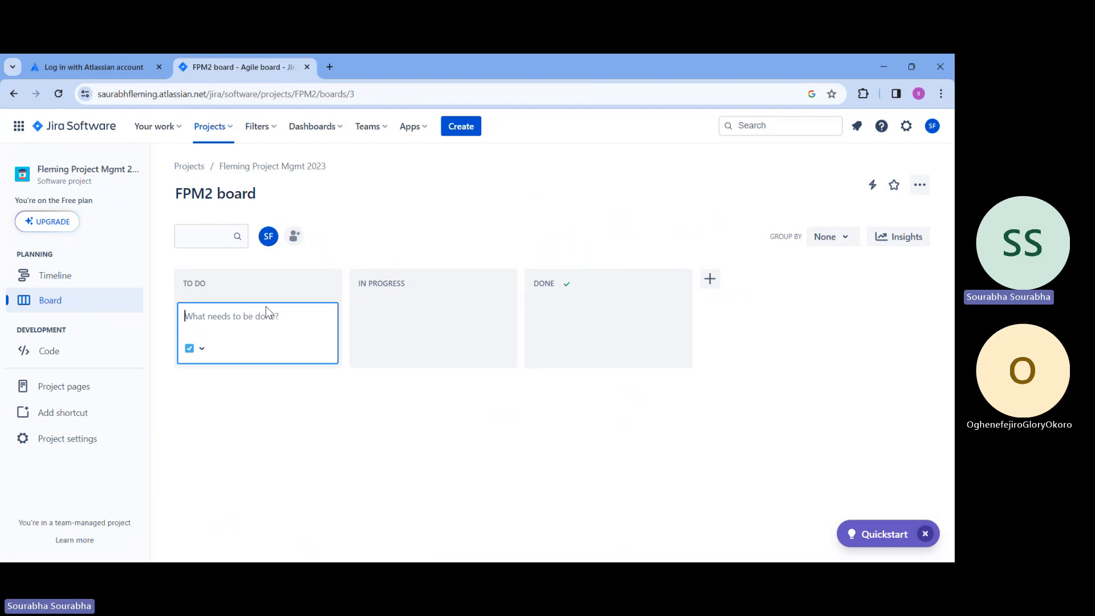
text(ta)
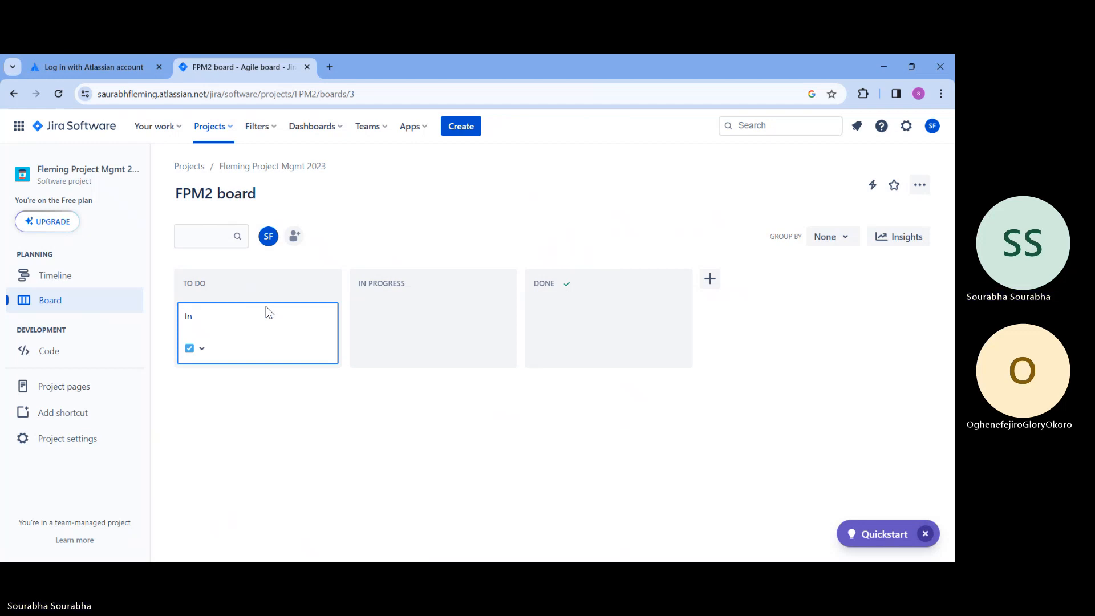
key(BackSpace)
key(BackSpace)
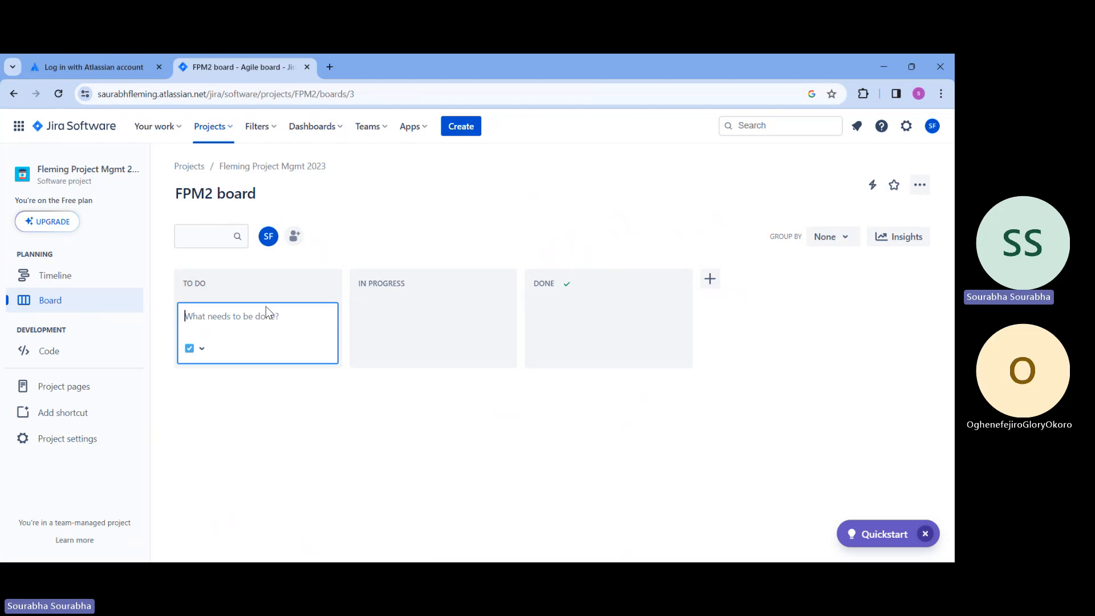
text(Design - Front End)
key(Return)
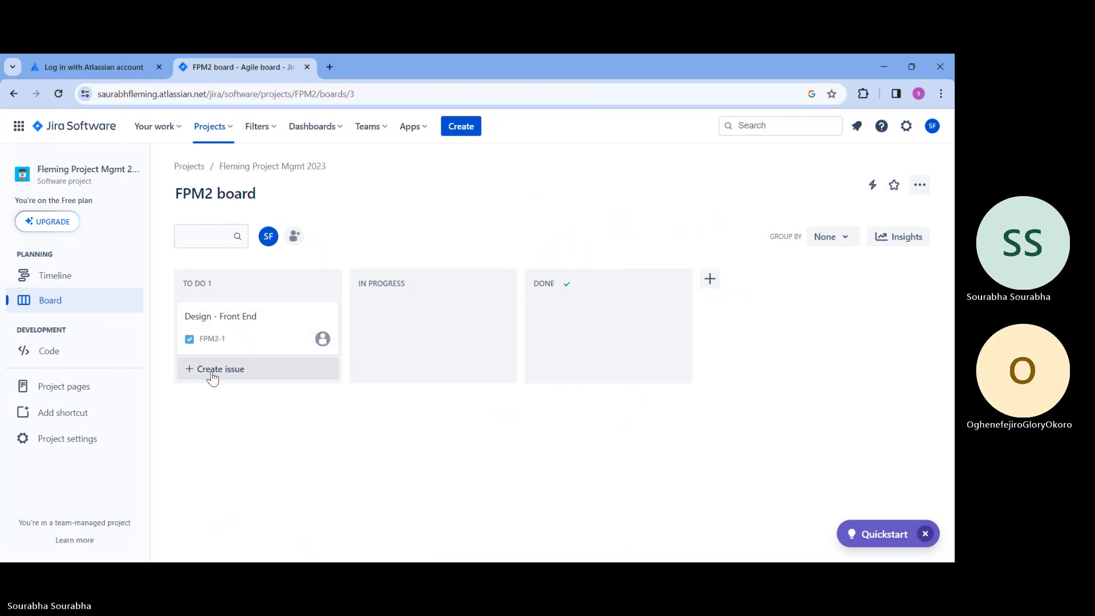
Add a second issue called "Design - Back end" to the To Do column
click(212, 371)
text(Design)
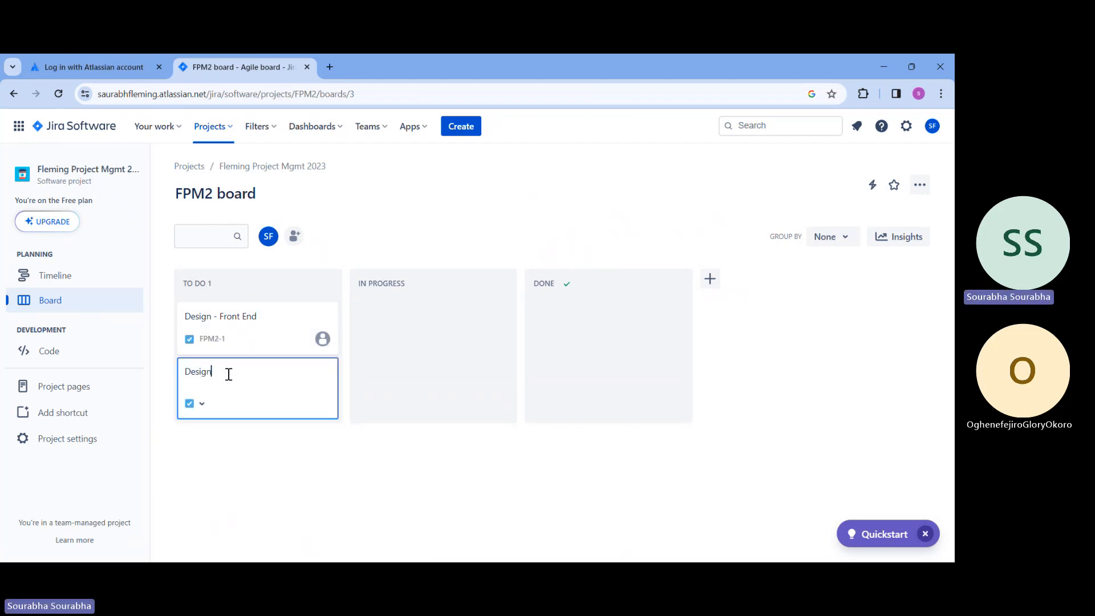
text( - Back end)
key(Return)
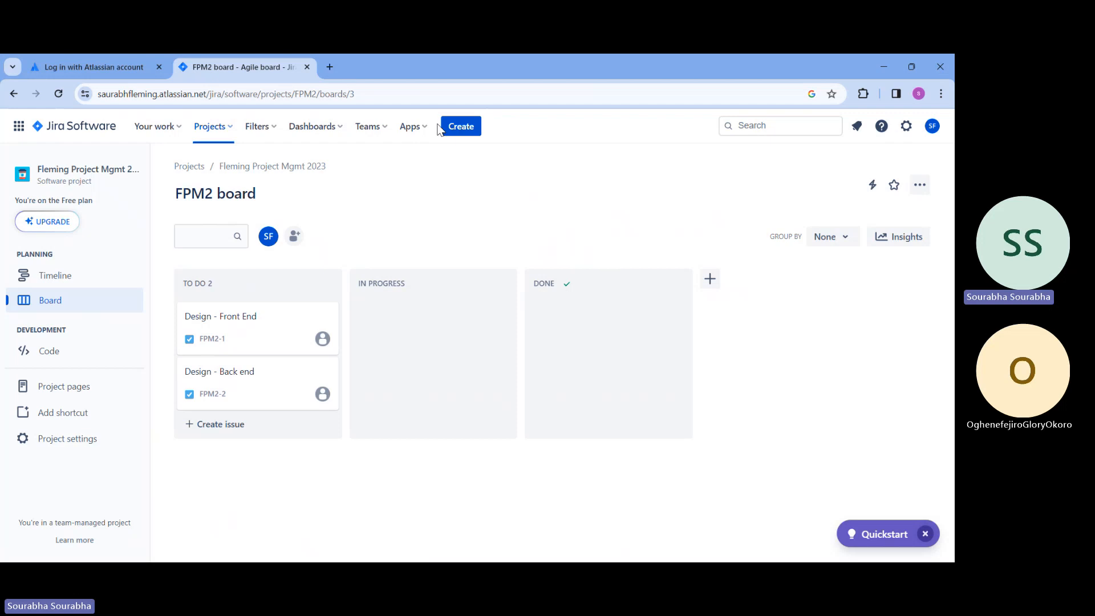
Open the full issue creation form, dismiss the multitasking tip, expand the form to full screen and check its status options
click(465, 131)
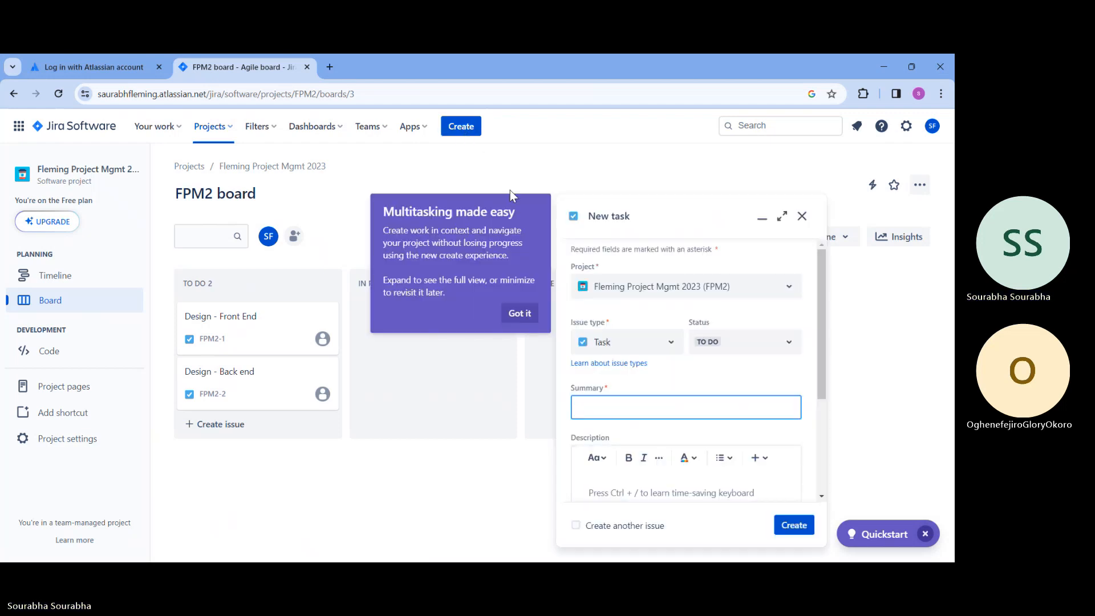
click(514, 317)
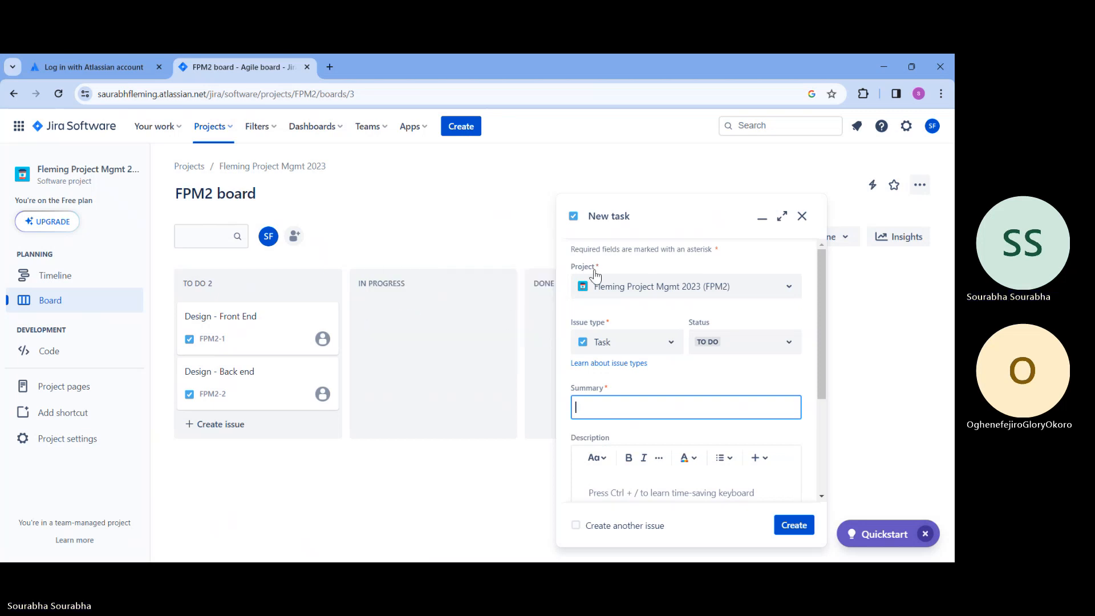
click(782, 219)
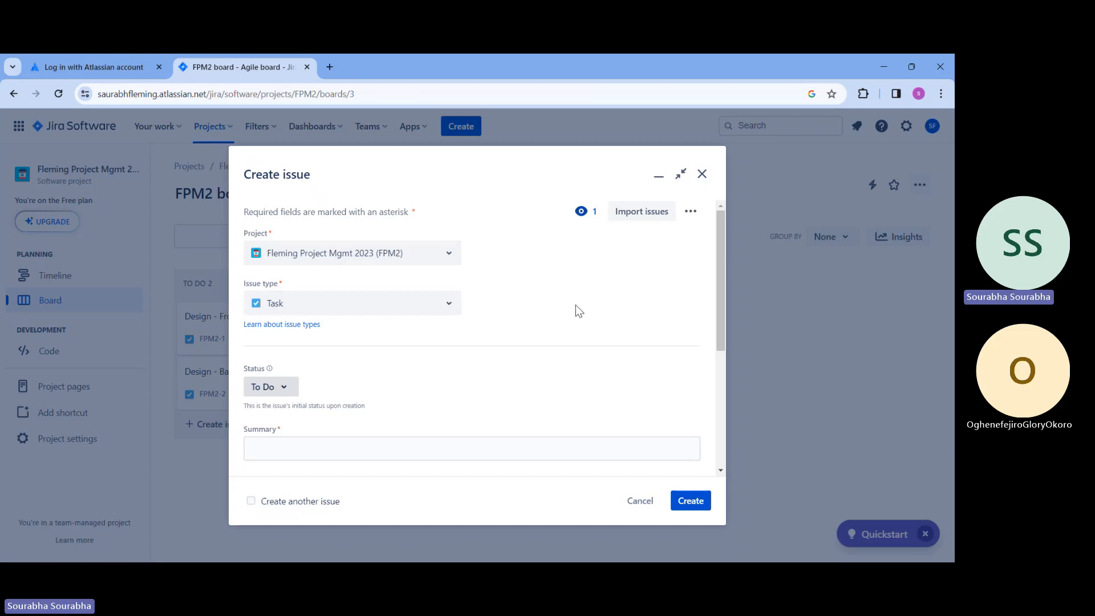
scroll(576, 307, down, 3)
scroll(319, 257, up, 1)
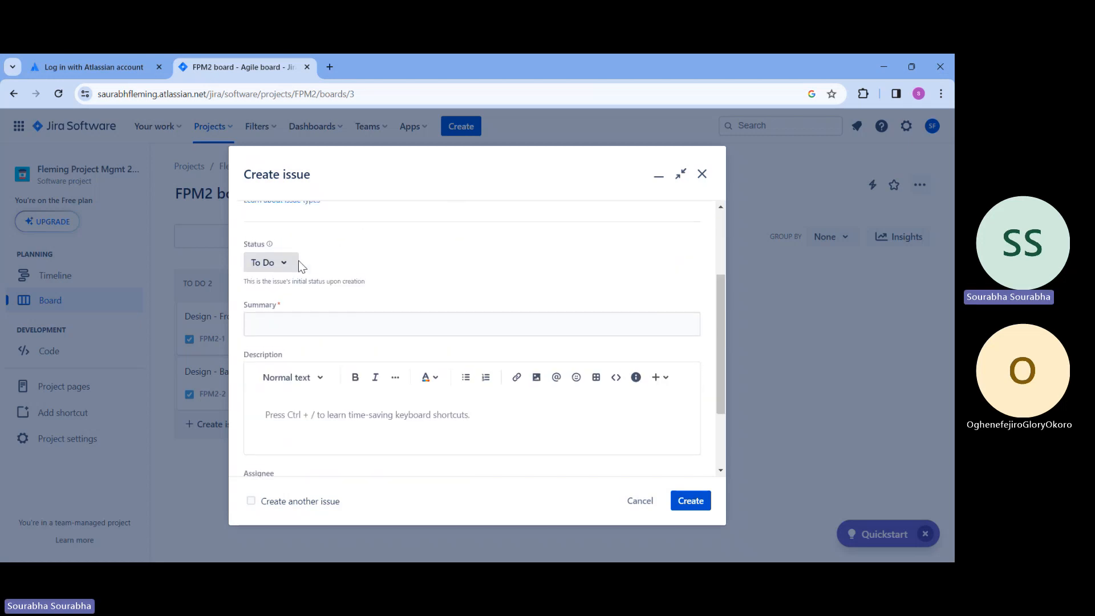
click(284, 263)
click(451, 268)
Enter "Development - Front End" as the new task's summary
click(401, 318)
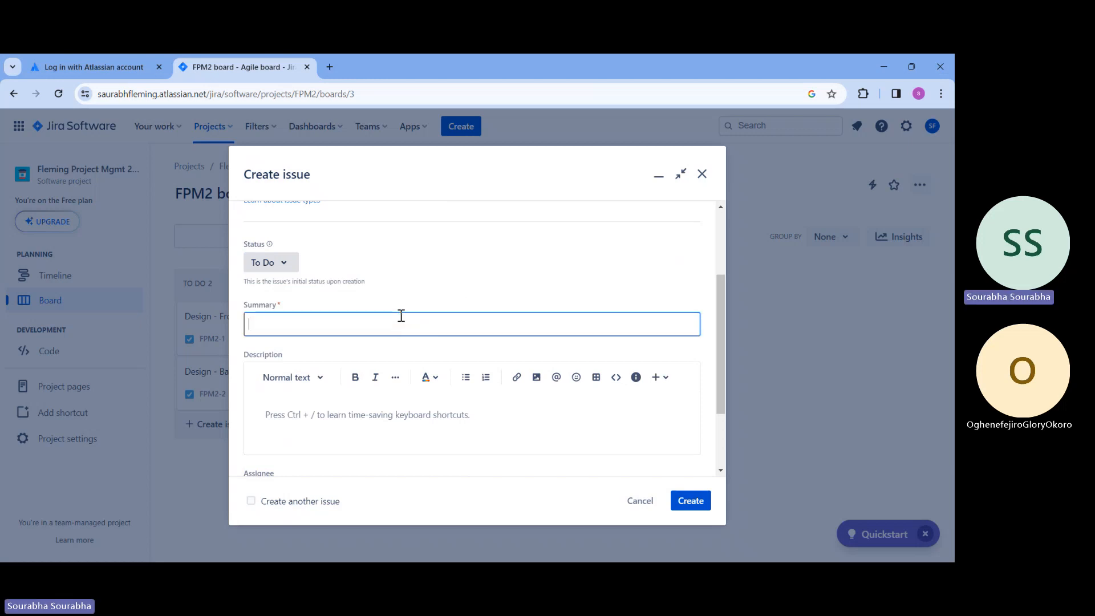
text(Developme)
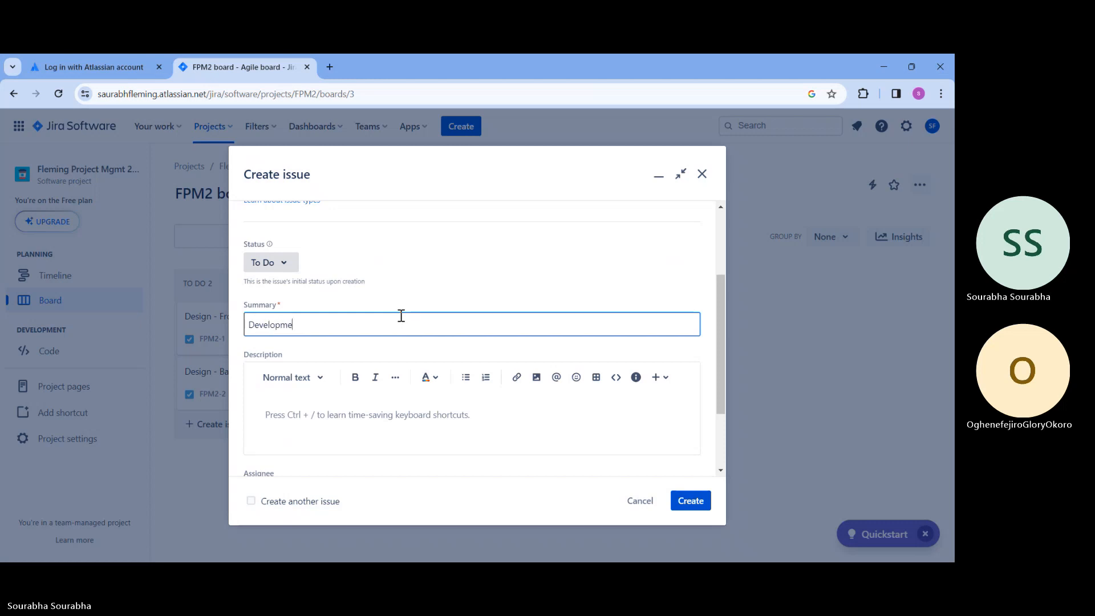
text(nt - Front End)
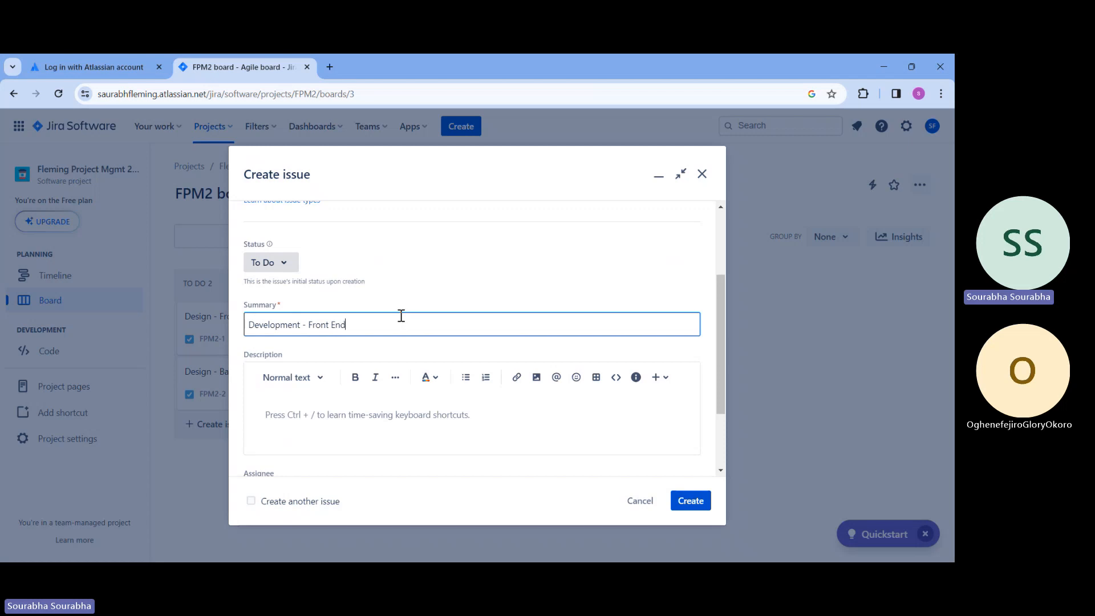
Describe the task as "We have to develop the project - design is already done. File is attached." and create it
click(385, 405)
scroll(385, 405, down, 2)
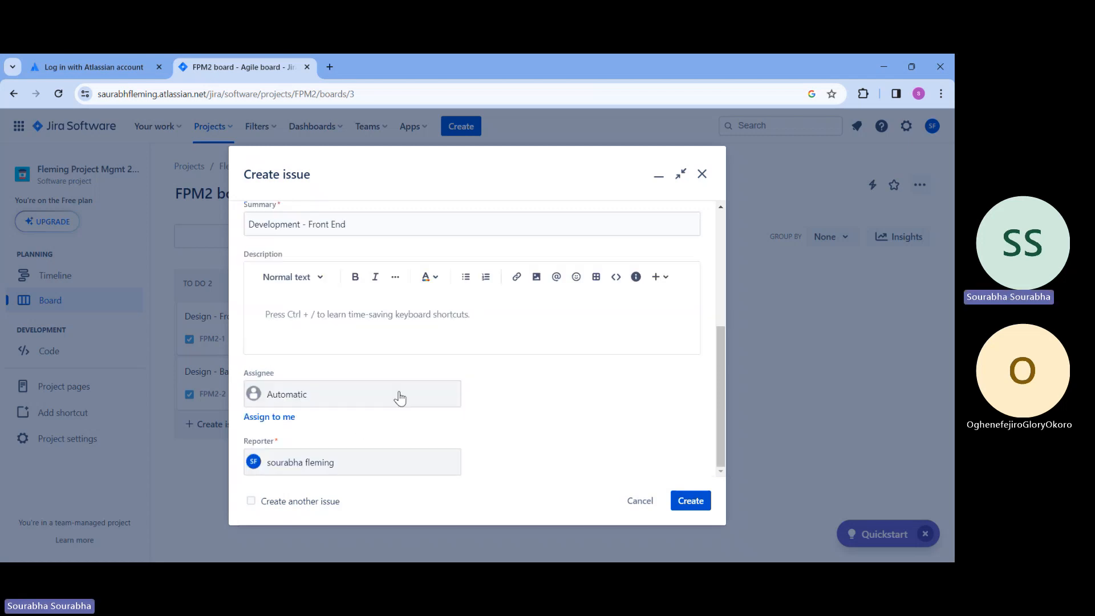
text(We hav)
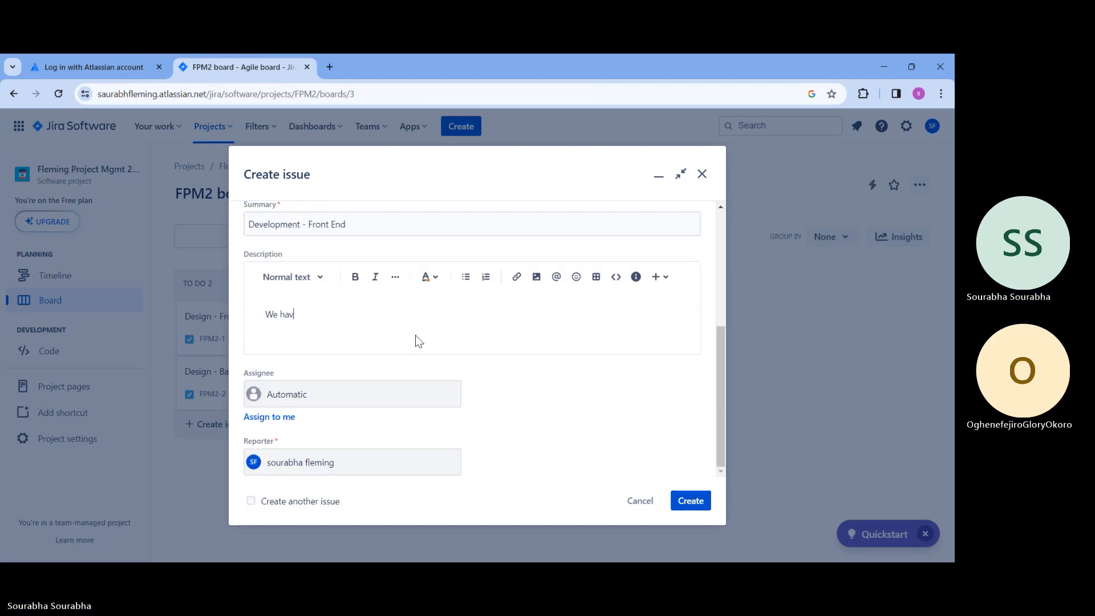
text(e to develop the project)
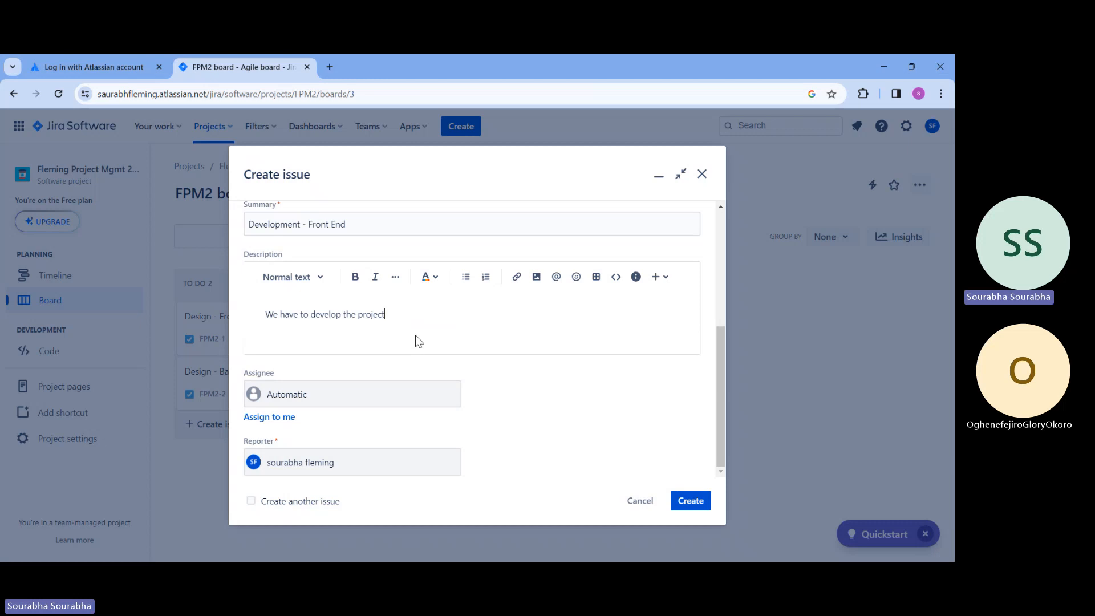
text( - design is already done. )
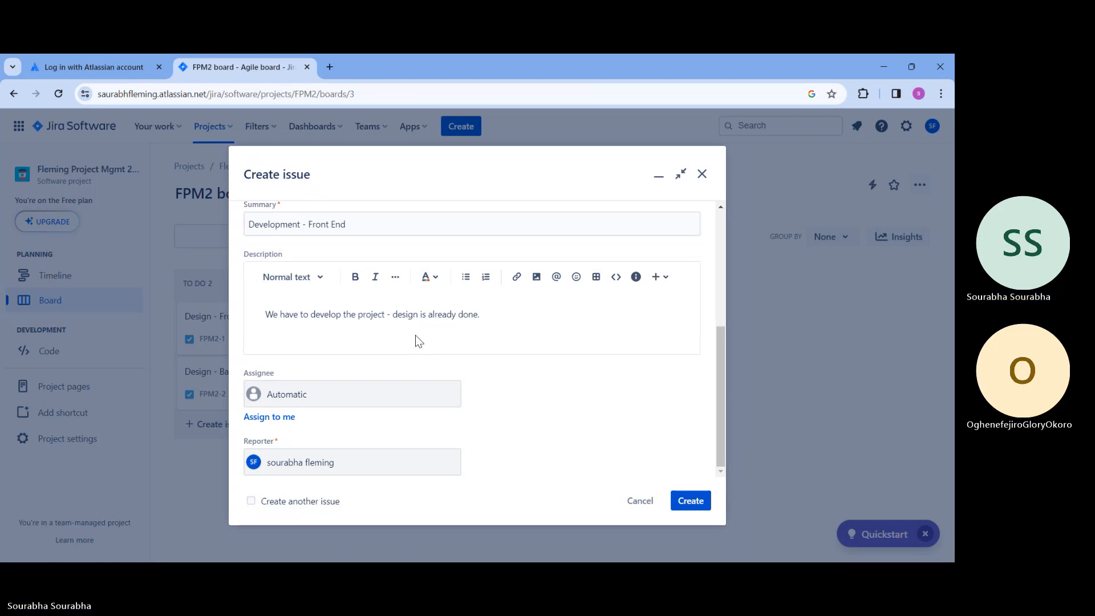
text(File is at)
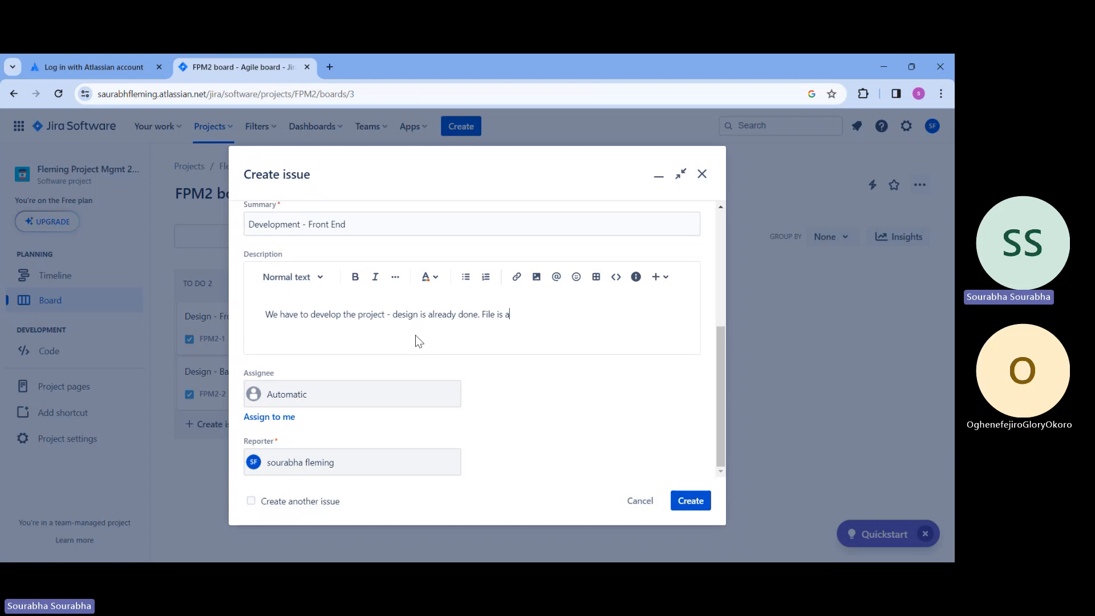
text(tached.)
click(698, 507)
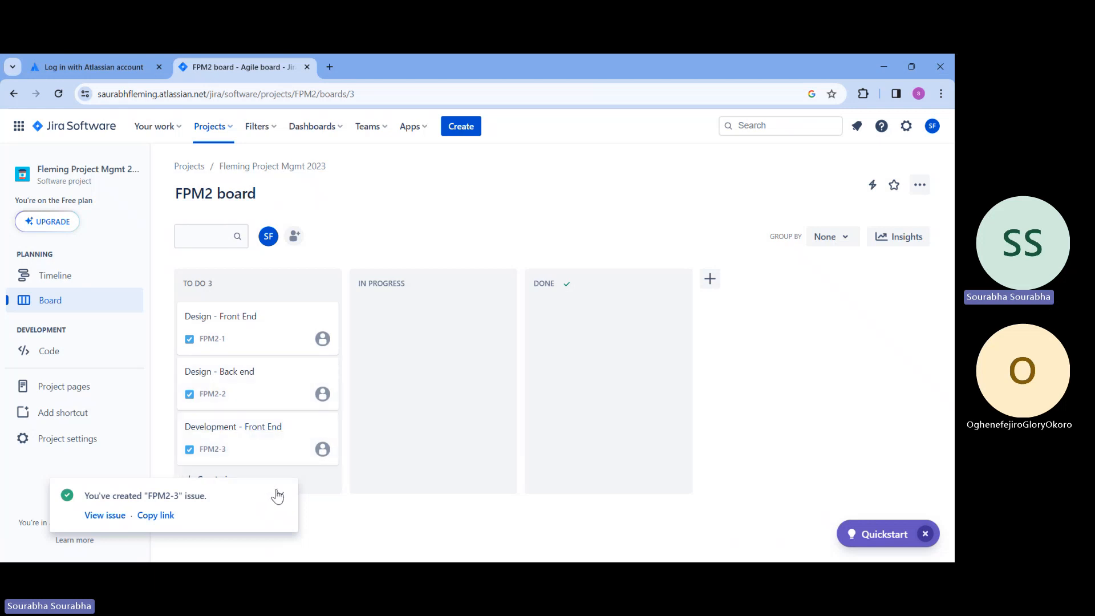
Start another task and set its summary to "Development - Back End", adapting the suggested front-end summary
click(461, 127)
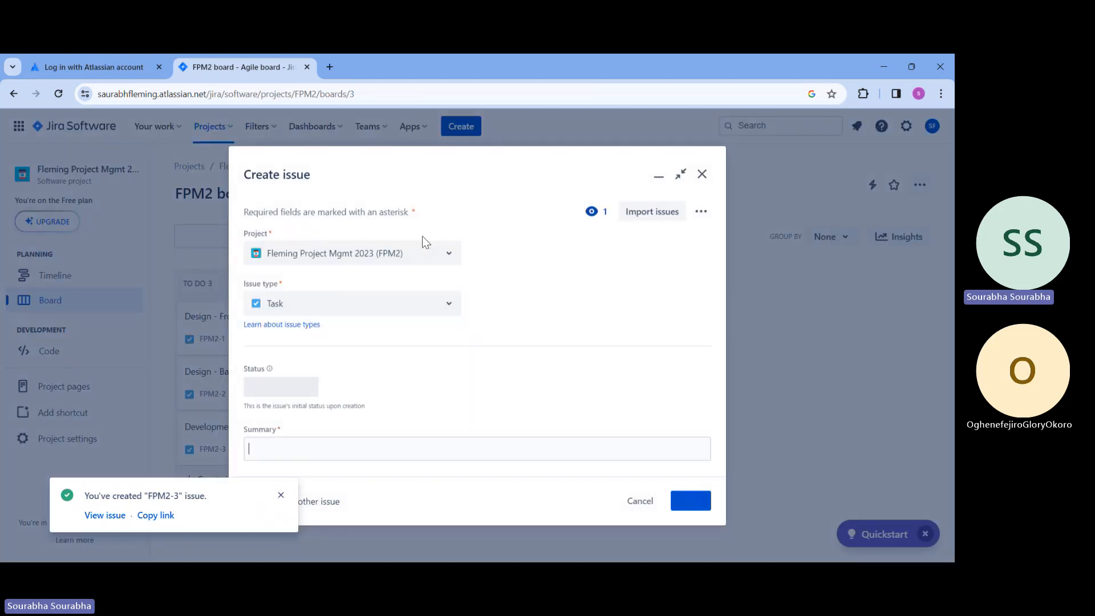
text(Deve)
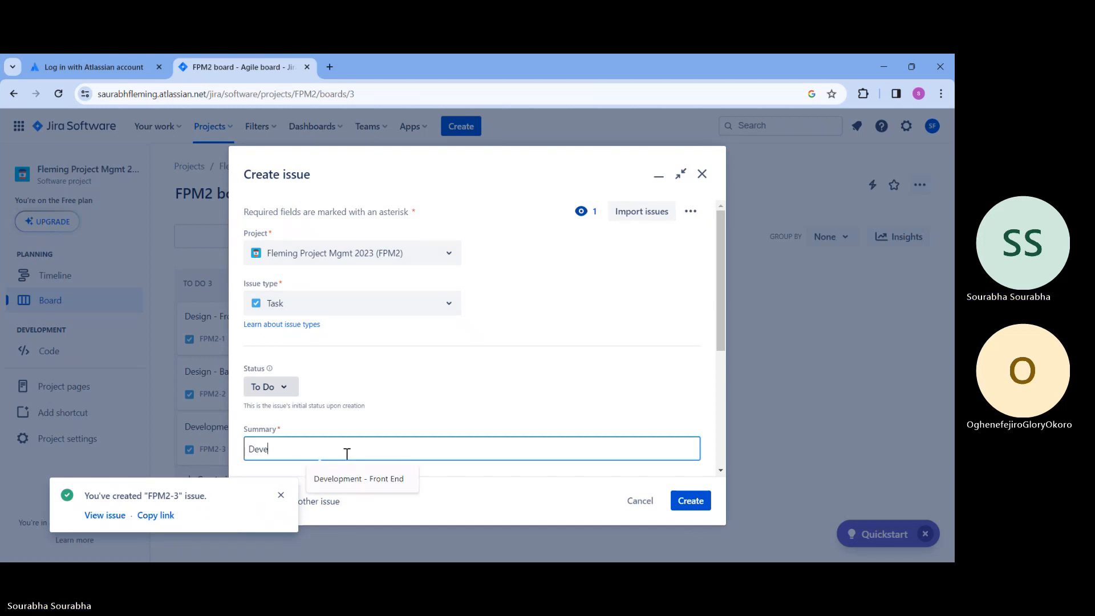
click(330, 484)
double_click(317, 449)
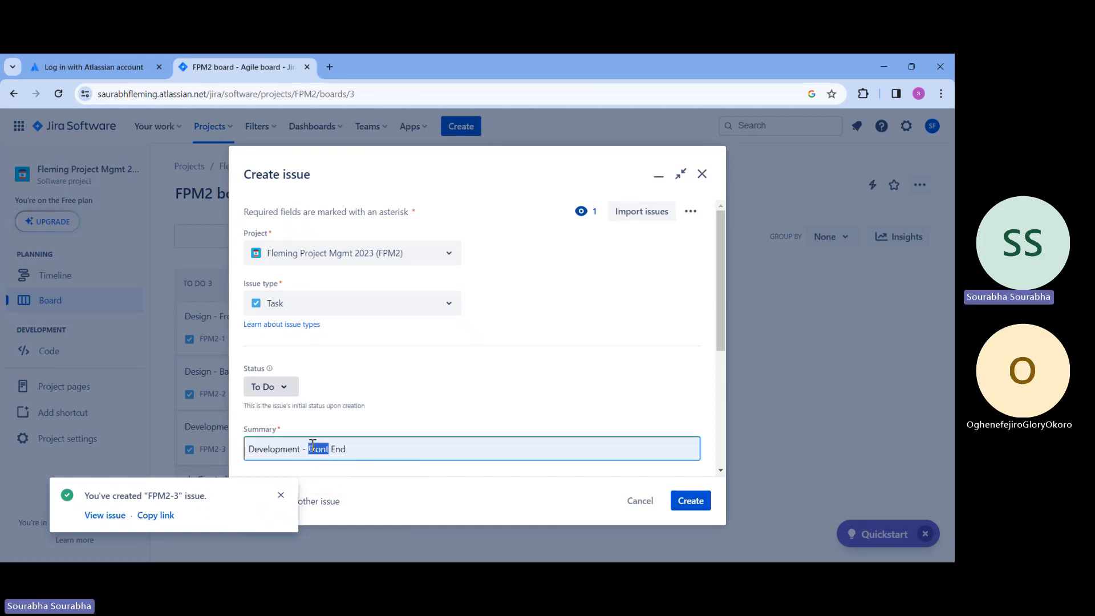
text(Back)
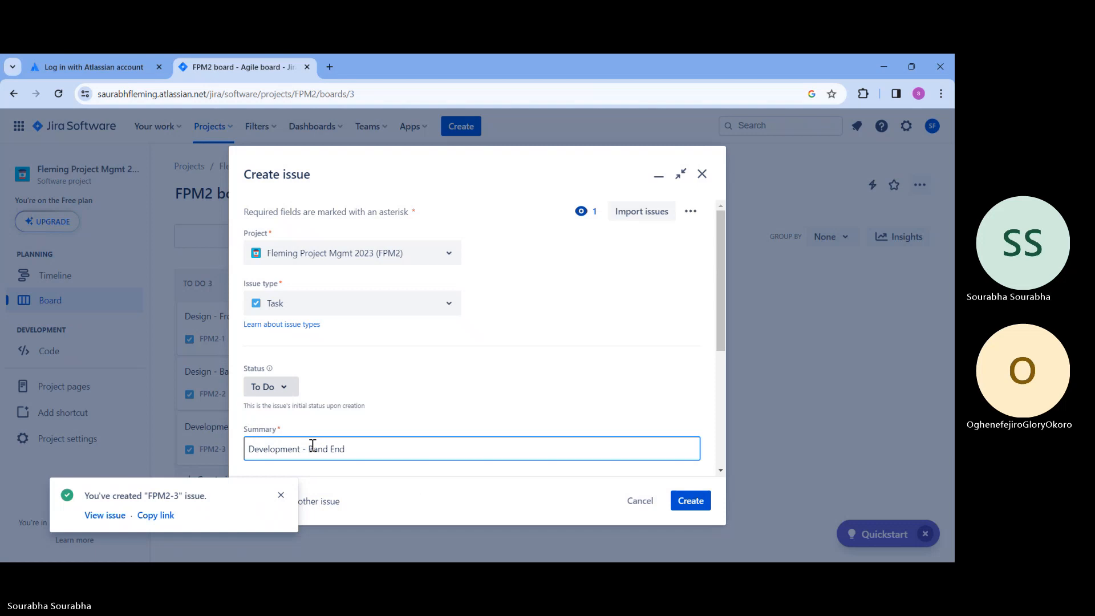
key(BackSpace)
key(BackSpace)
text(ck)
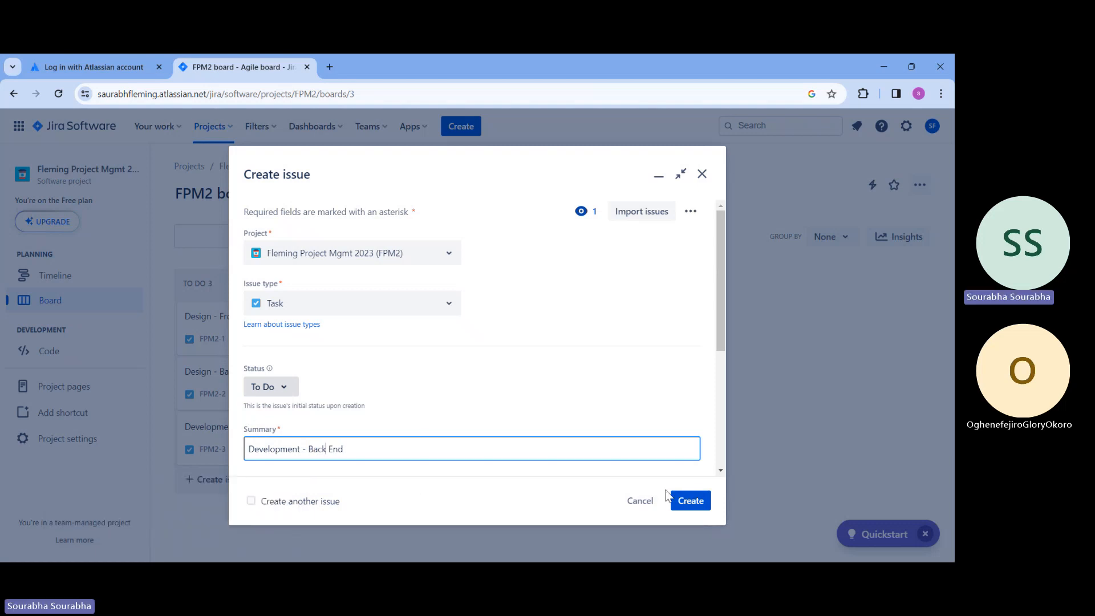
Describe the Development - Back End task as "API Development, server setup etc" and create it
scroll(601, 386, down, 2)
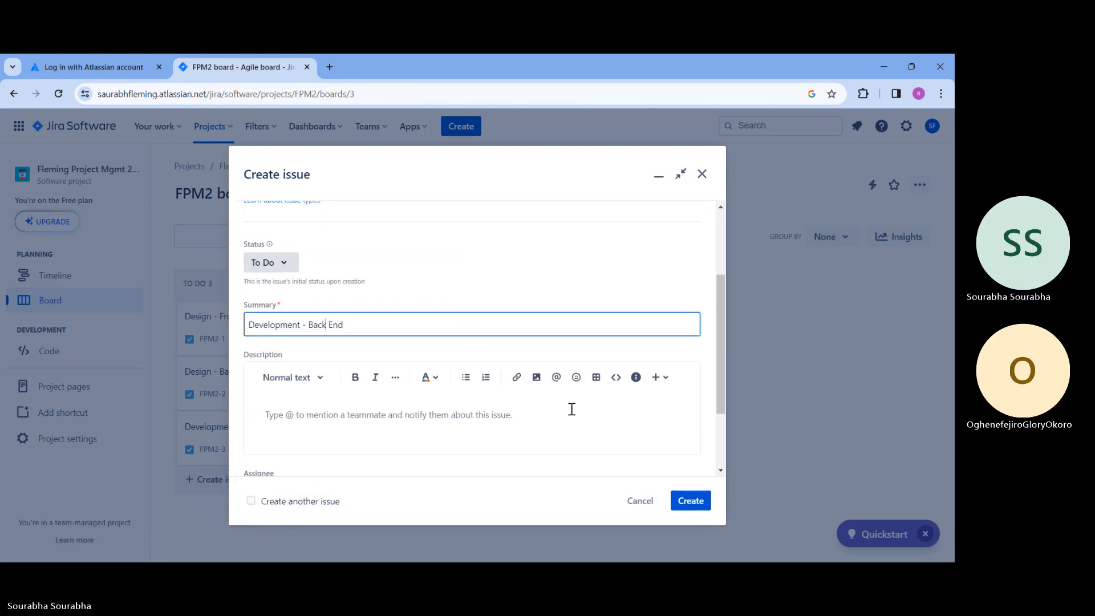
click(450, 420)
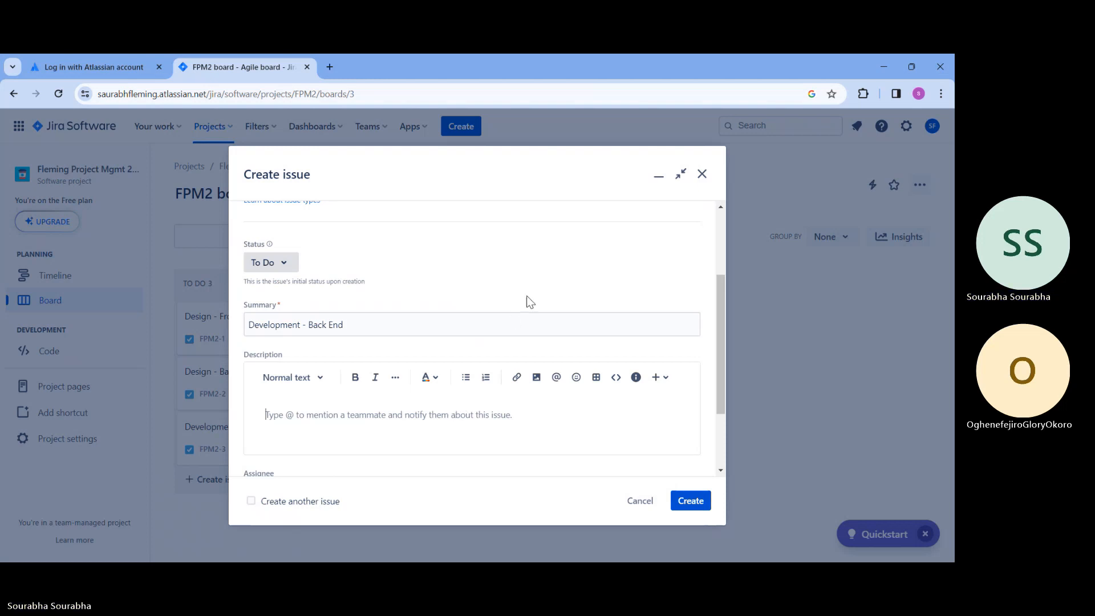
scroll(543, 269, down, 1)
scroll(543, 267, down, 1)
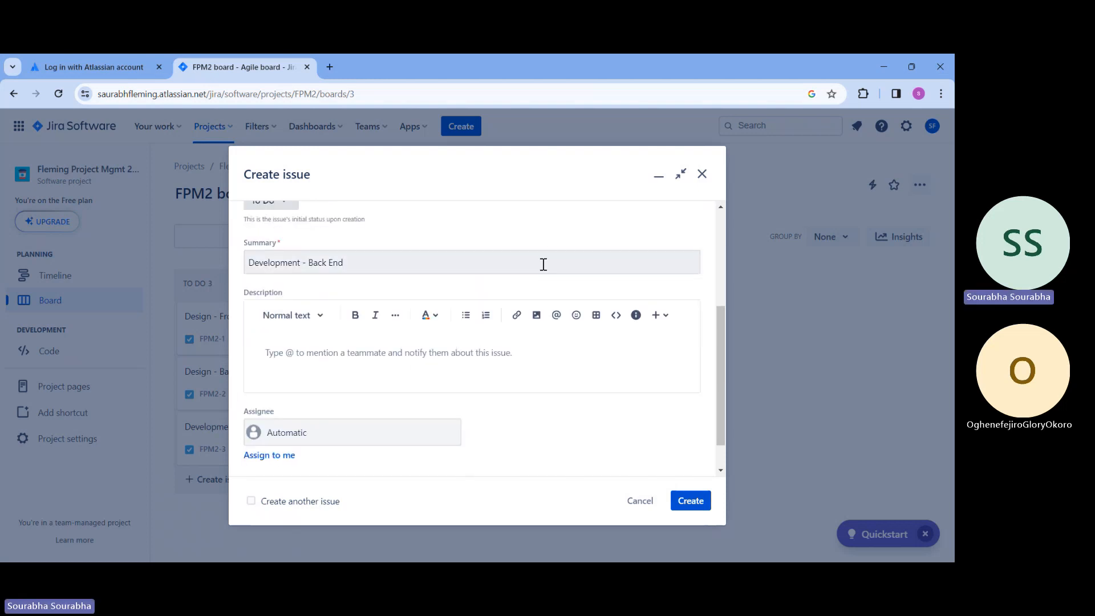
text(API De)
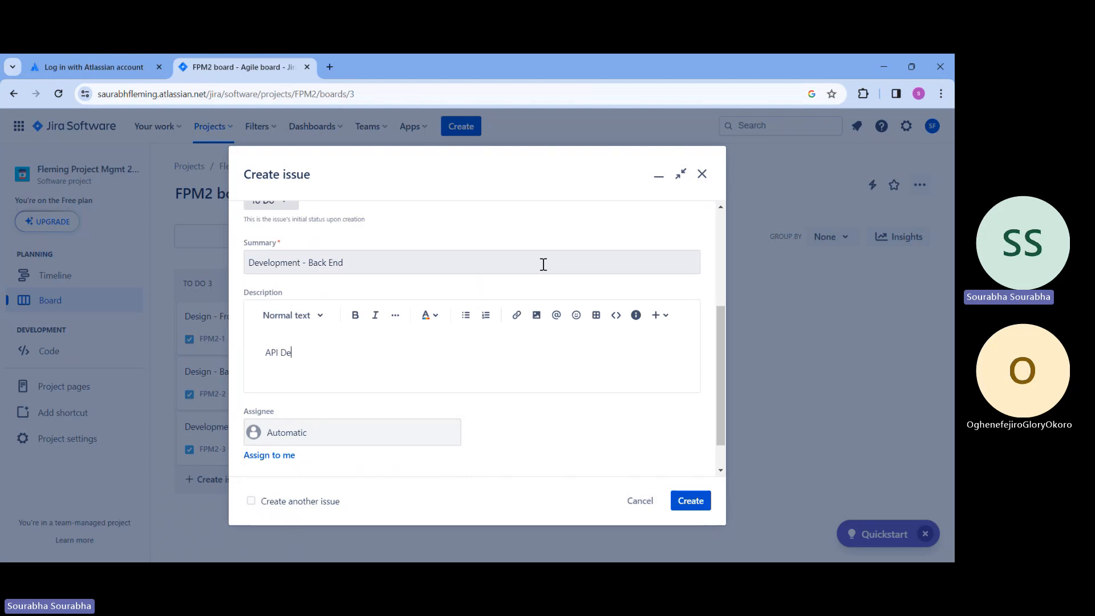
text(velopm)
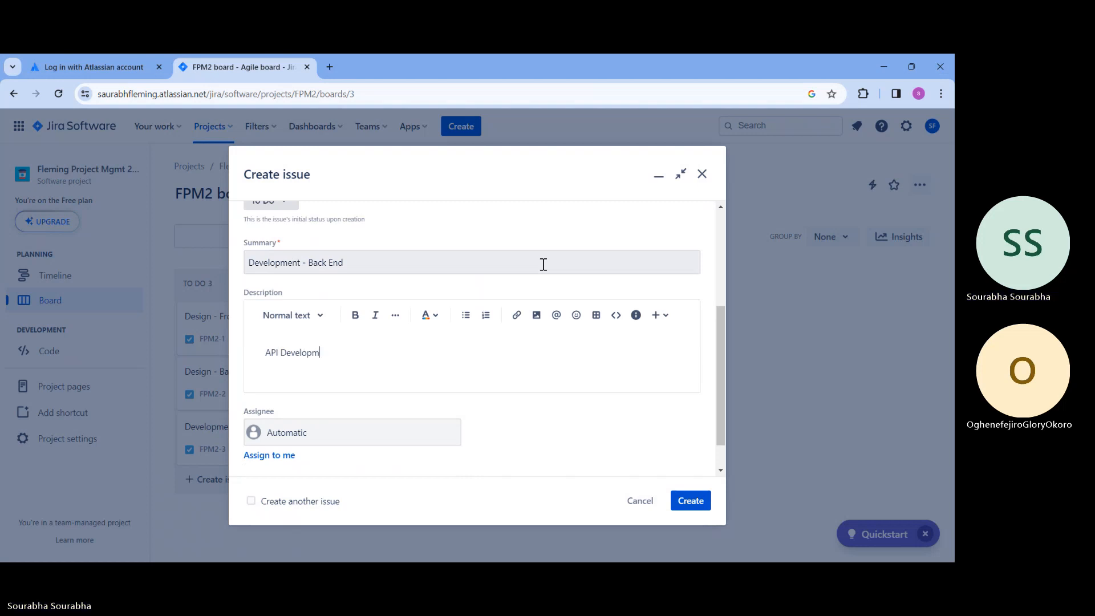
text(ent, server setup etc)
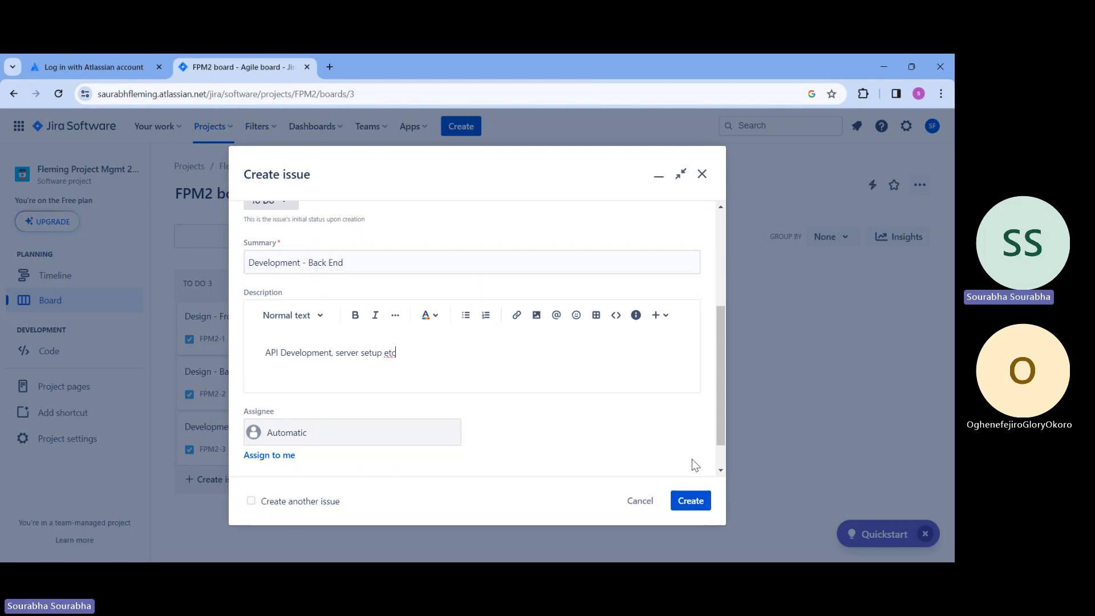
click(693, 502)
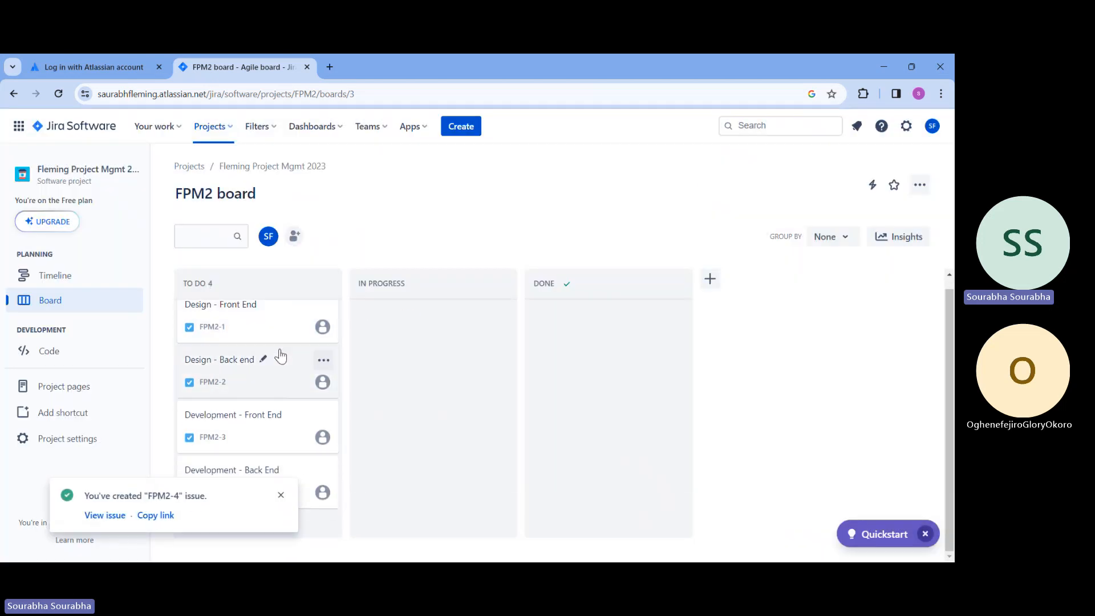
Dismiss the creation notice and add a task named "Testing - phase 1" to the To Do column
scroll(333, 334, up, 1)
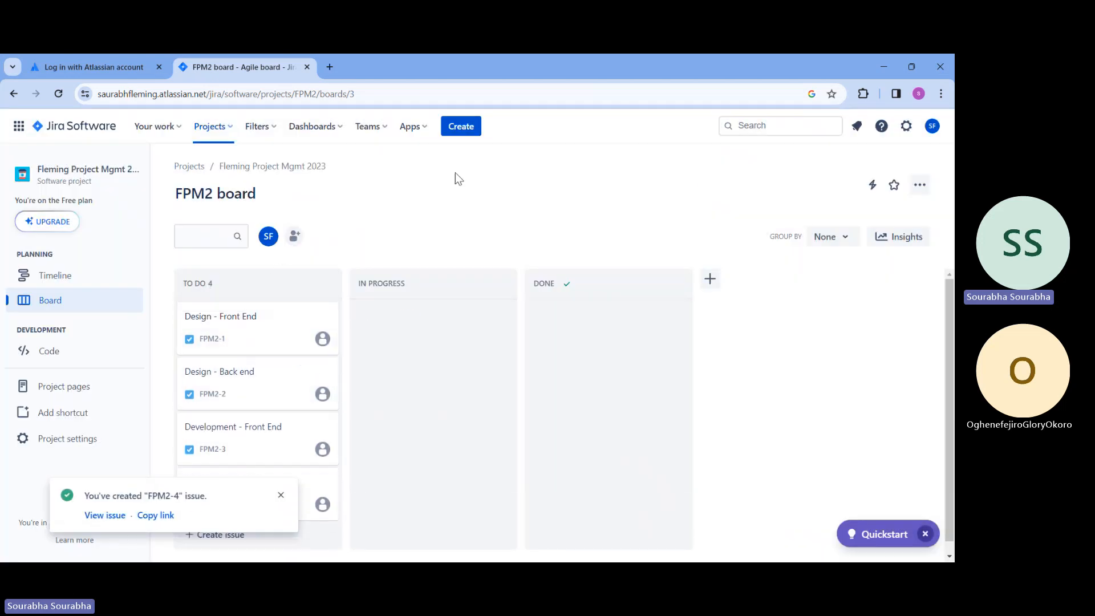
scroll(233, 445, down, 1)
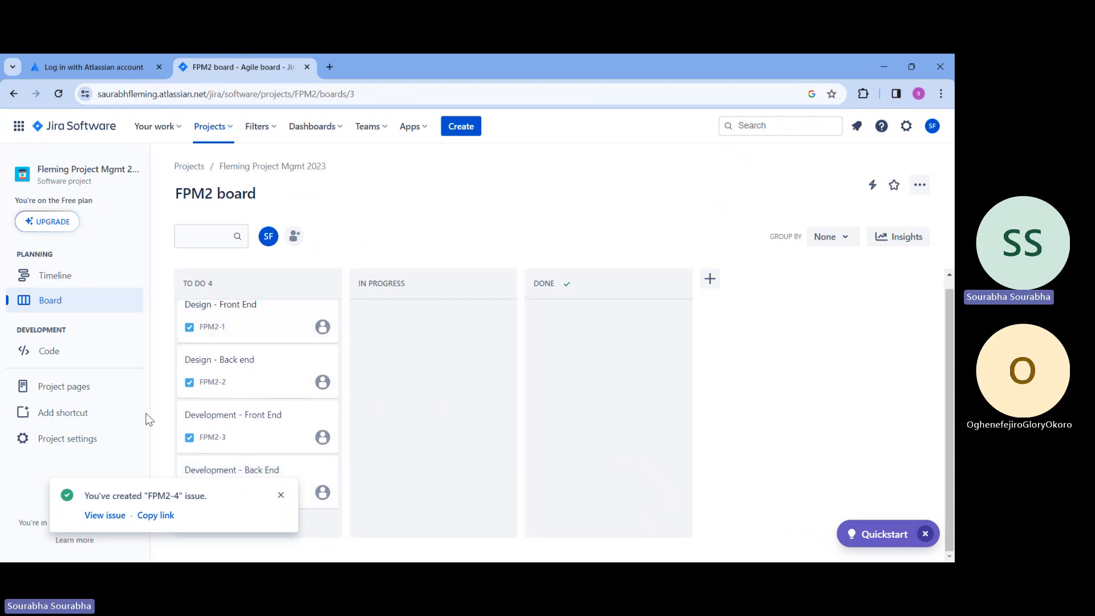
click(280, 495)
click(212, 522)
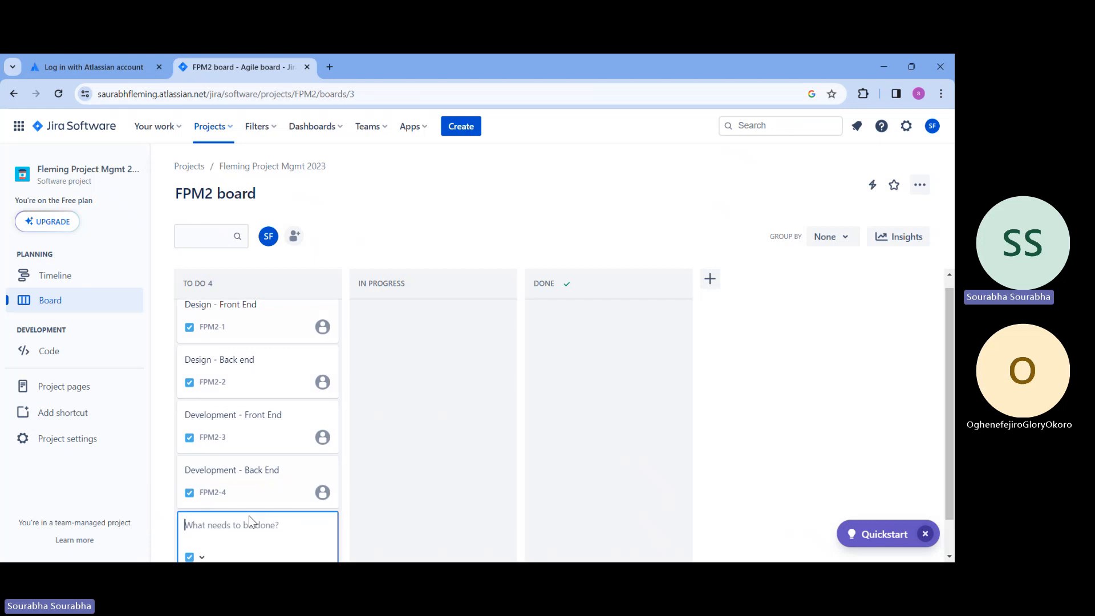
text(Test)
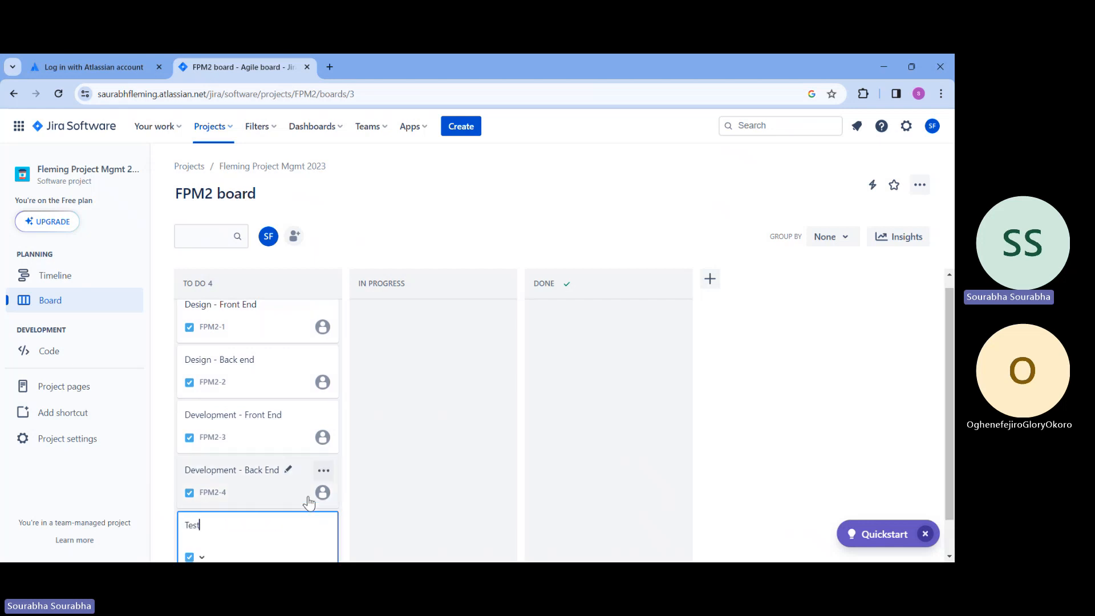
text(ing)
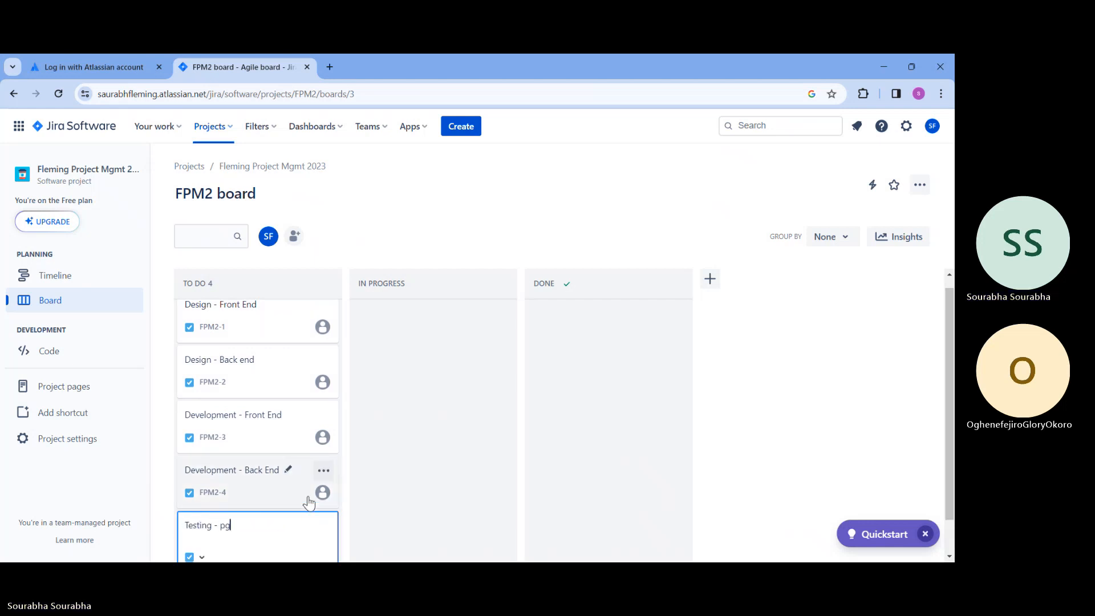
text( - phase 1)
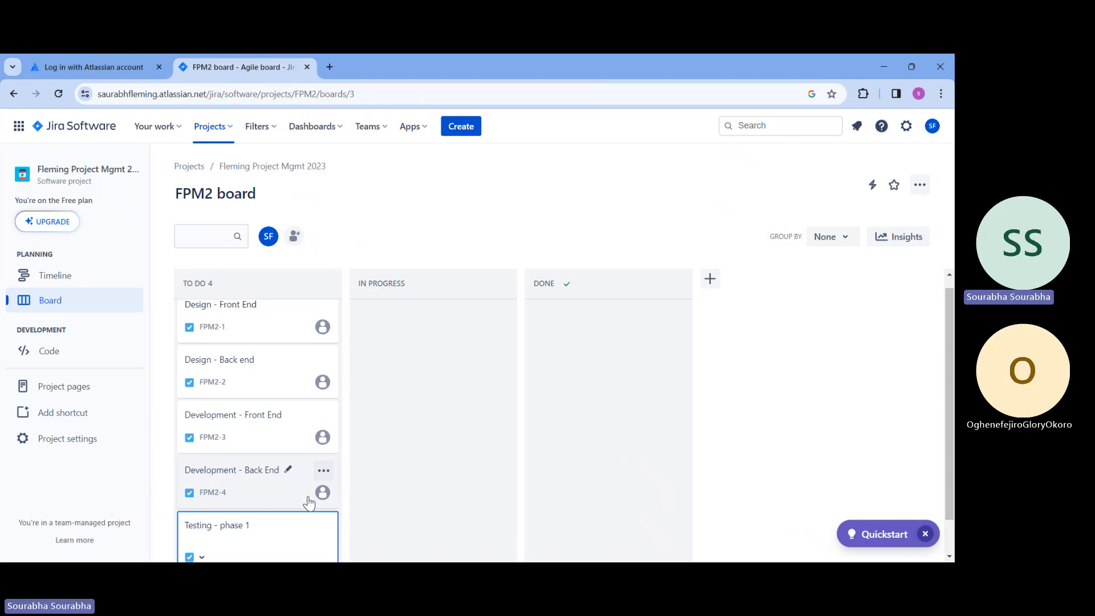
key(Return)
Add another task named "Testing phase 2" below it in the To Do column
scroll(254, 455, down, 1)
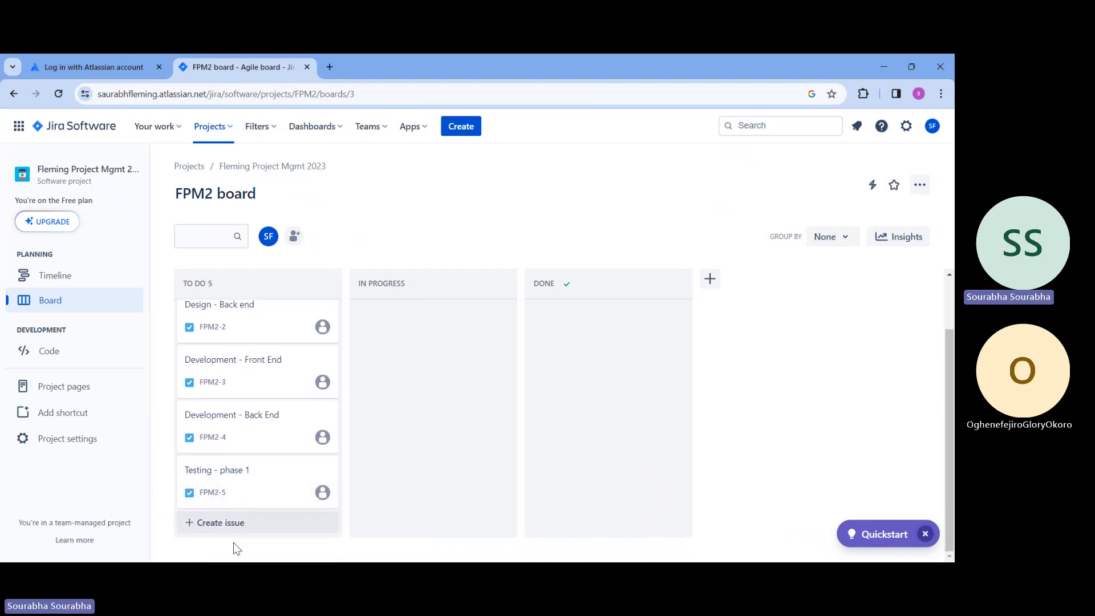
click(247, 530)
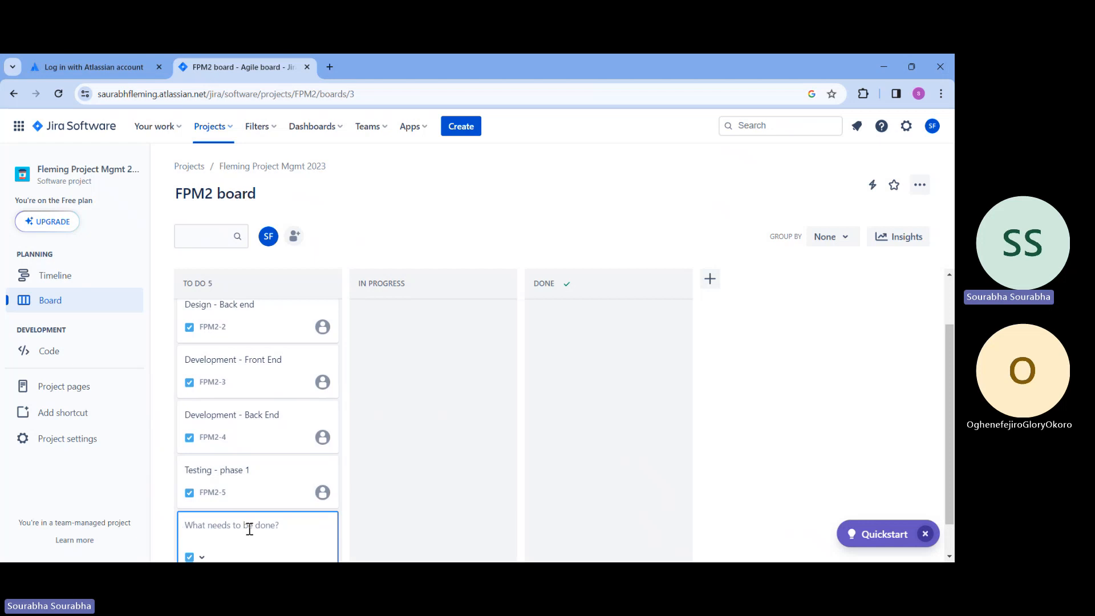
text(Testing ph)
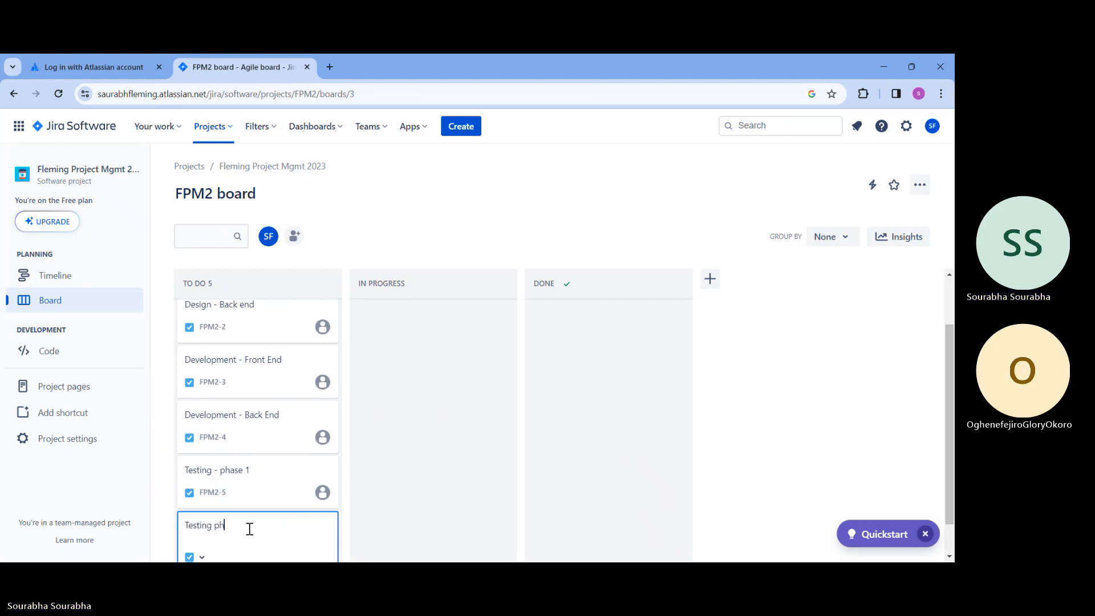
text(ase 2)
key(Return)
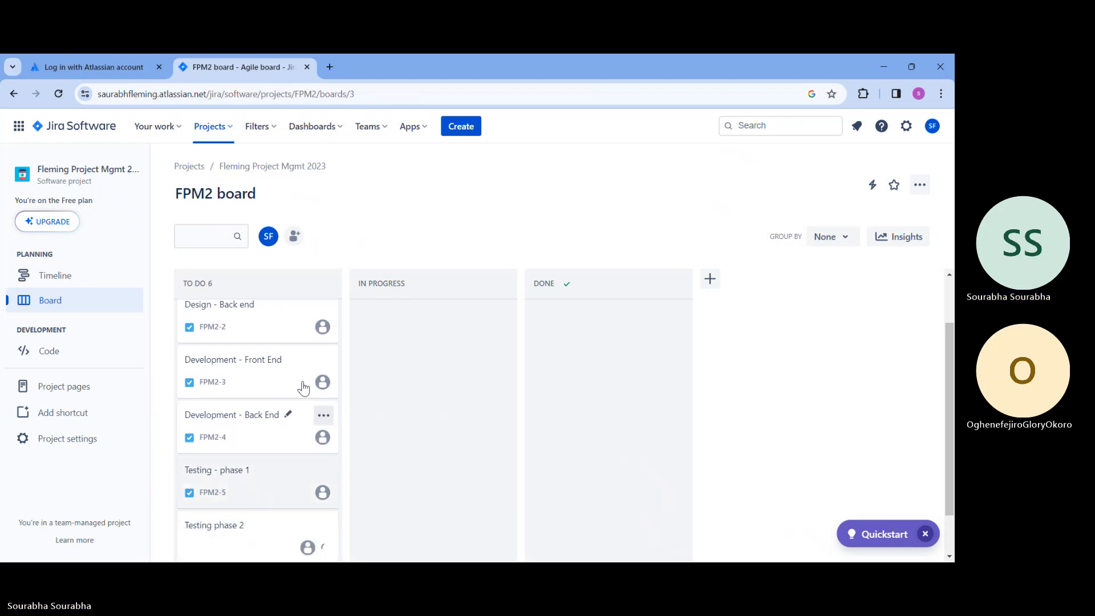
Open the Design - Front End task and change its status to In Progress
scroll(243, 453, down, 1)
scroll(215, 386, up, 3)
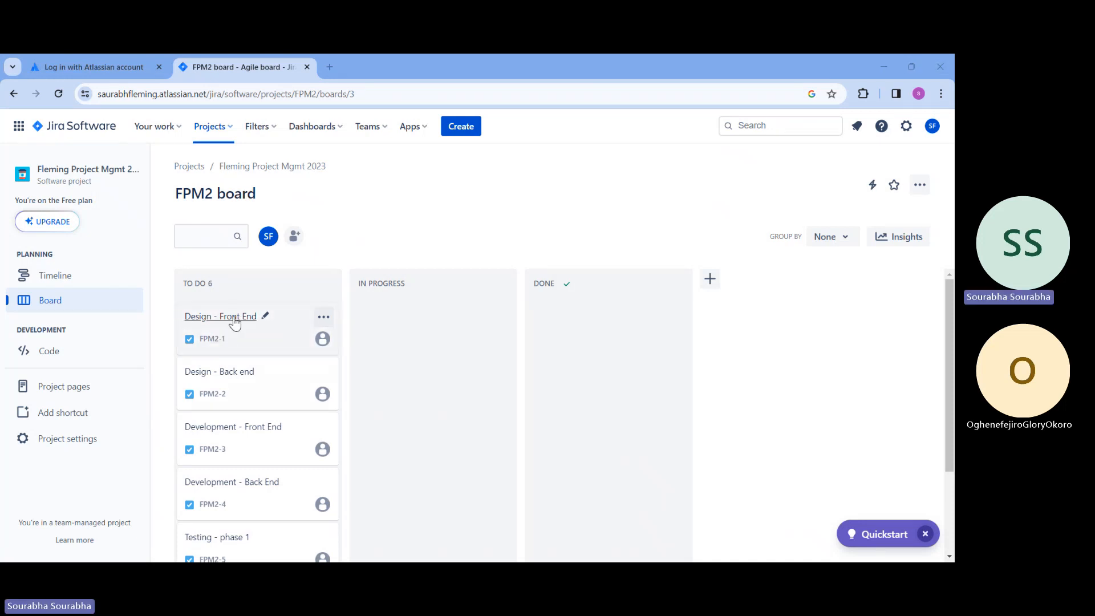
click(234, 317)
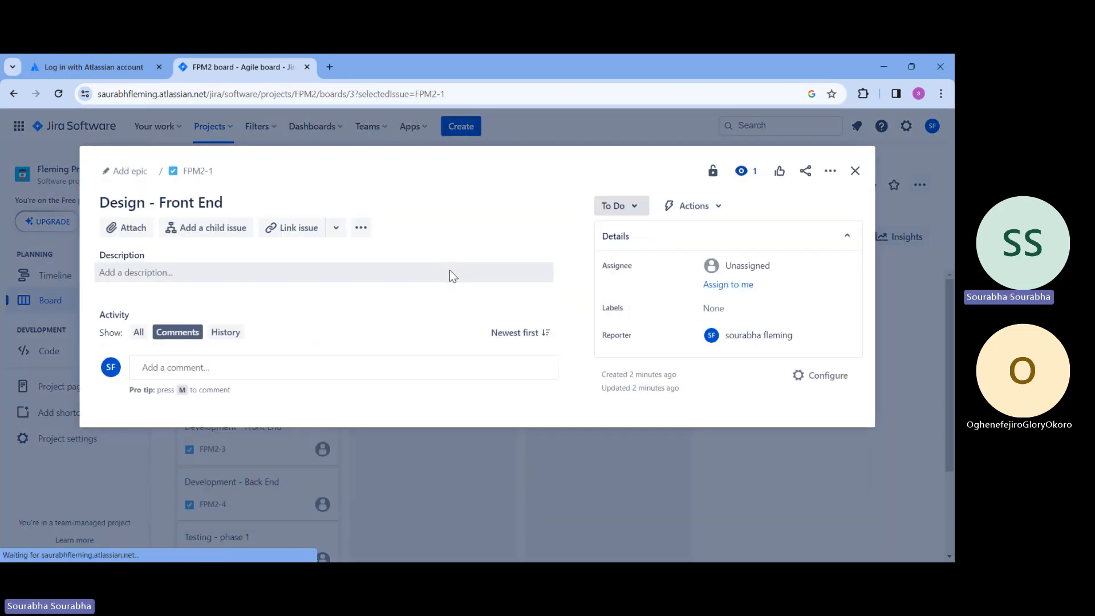
click(638, 207)
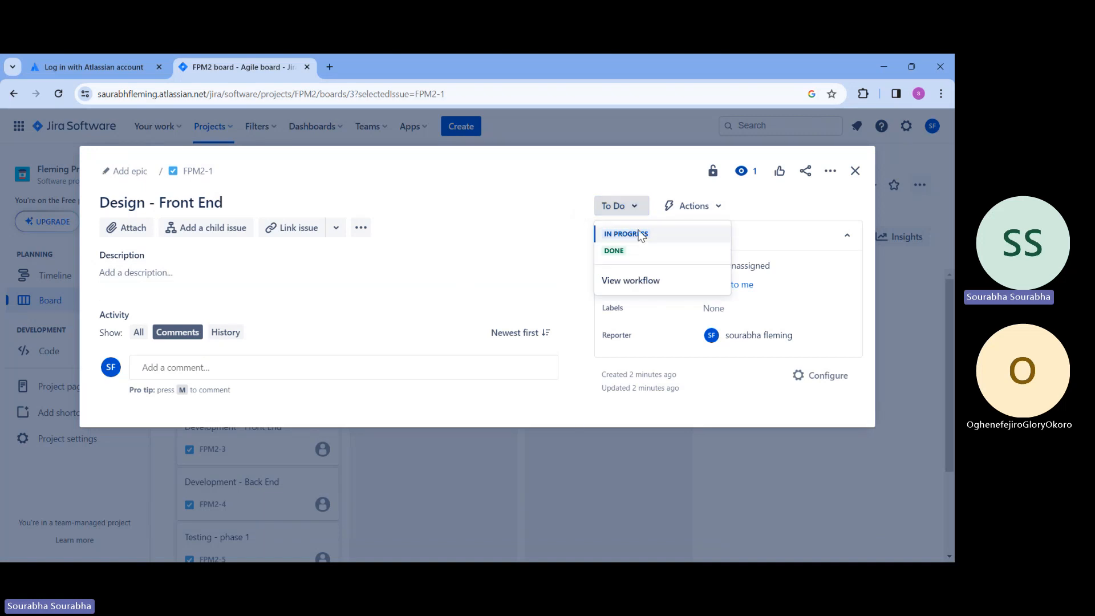
click(627, 234)
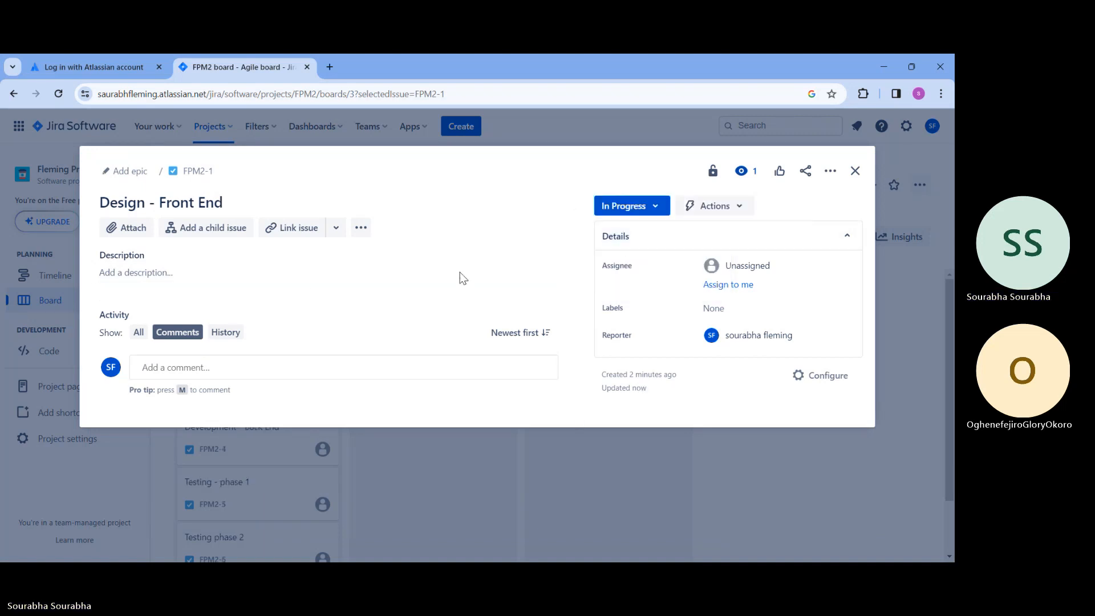
Start a comment on the Design - Front End task with the line "I have taken this task."
click(259, 282)
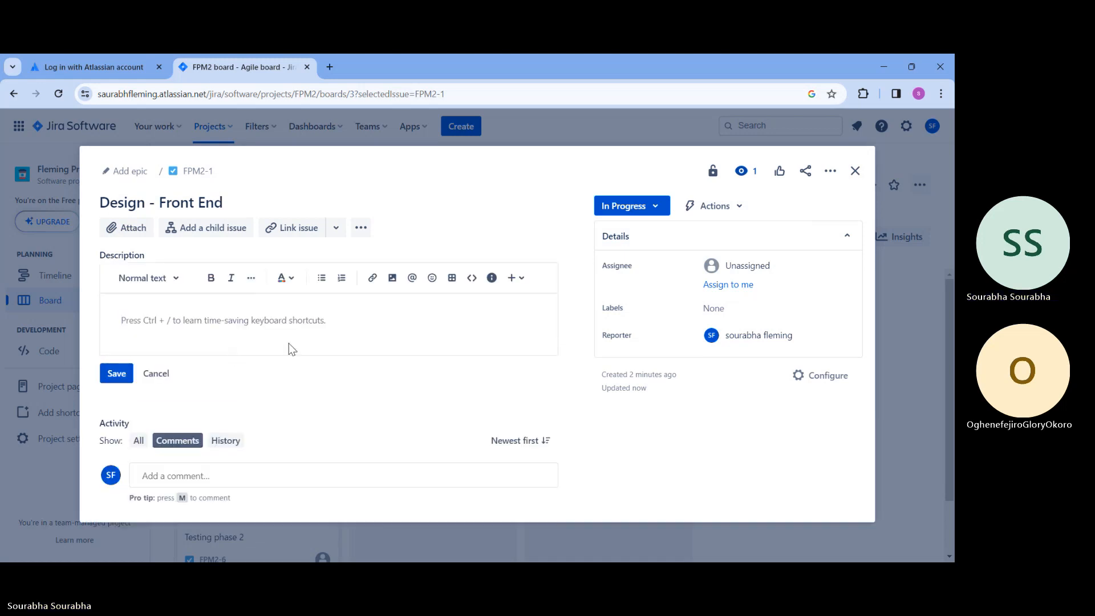
click(296, 475)
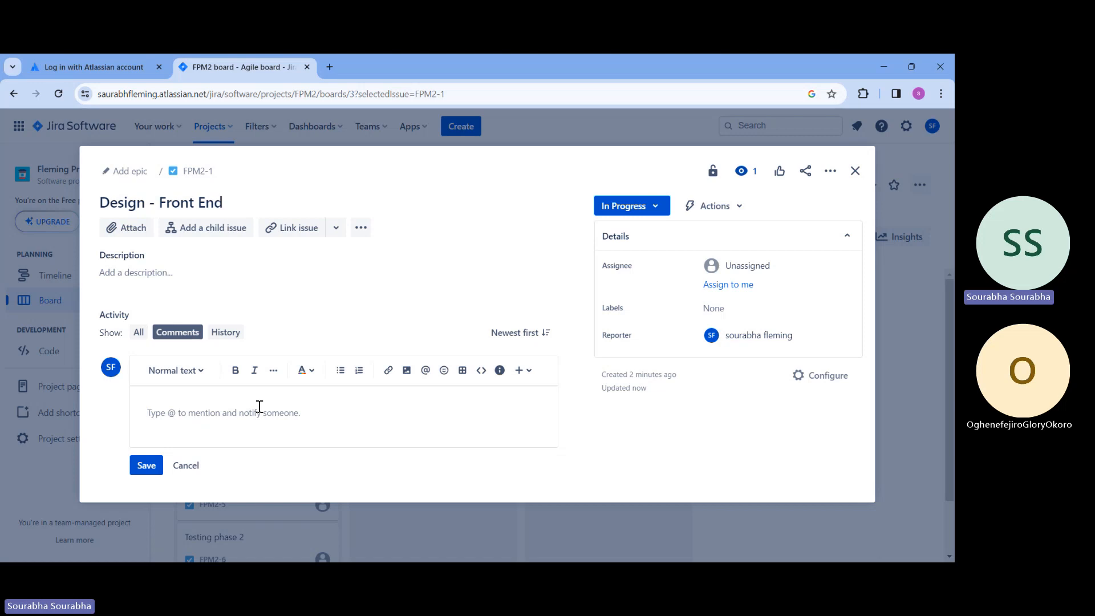
text(I have takein)
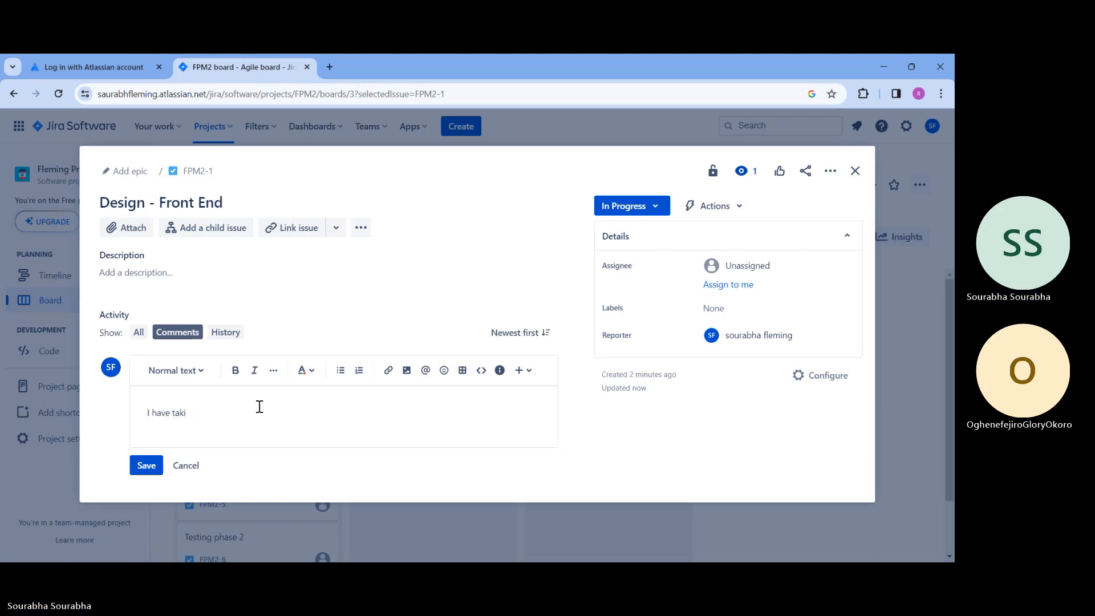
text(aken this task)
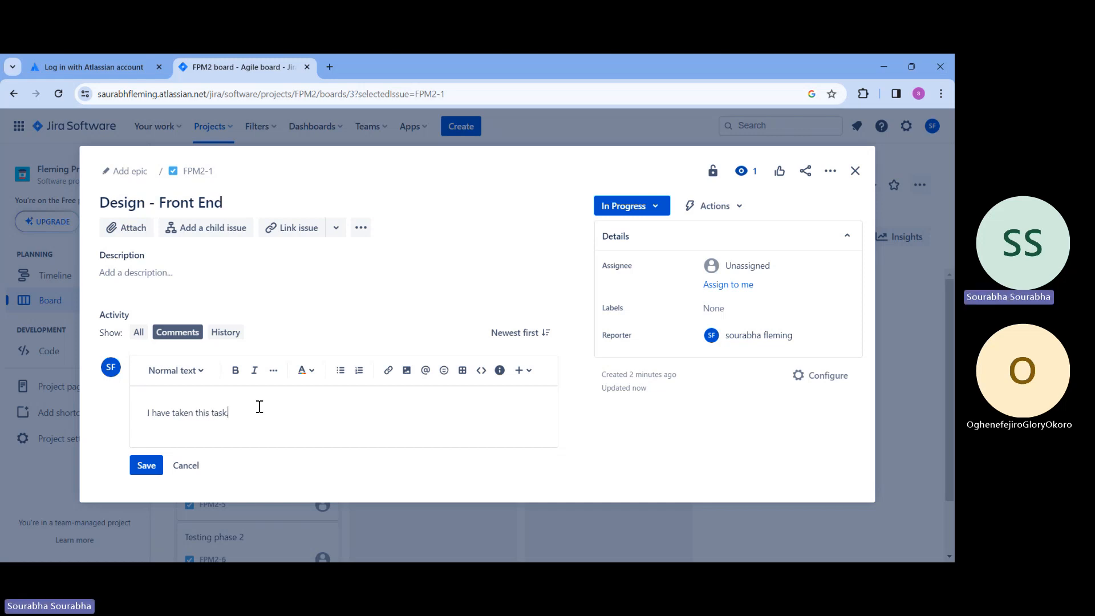
text(.)
key(Return)
Add the line "Please give me access to the login panel" mentioning Automation for Jira, save the comment and close the task
text(Please)
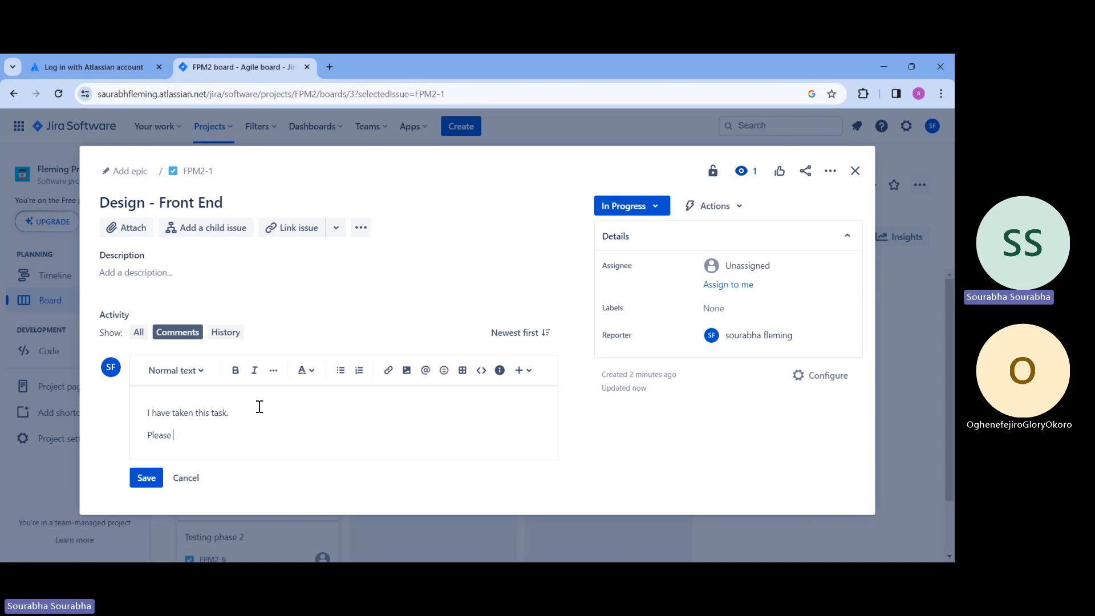
text( gi)
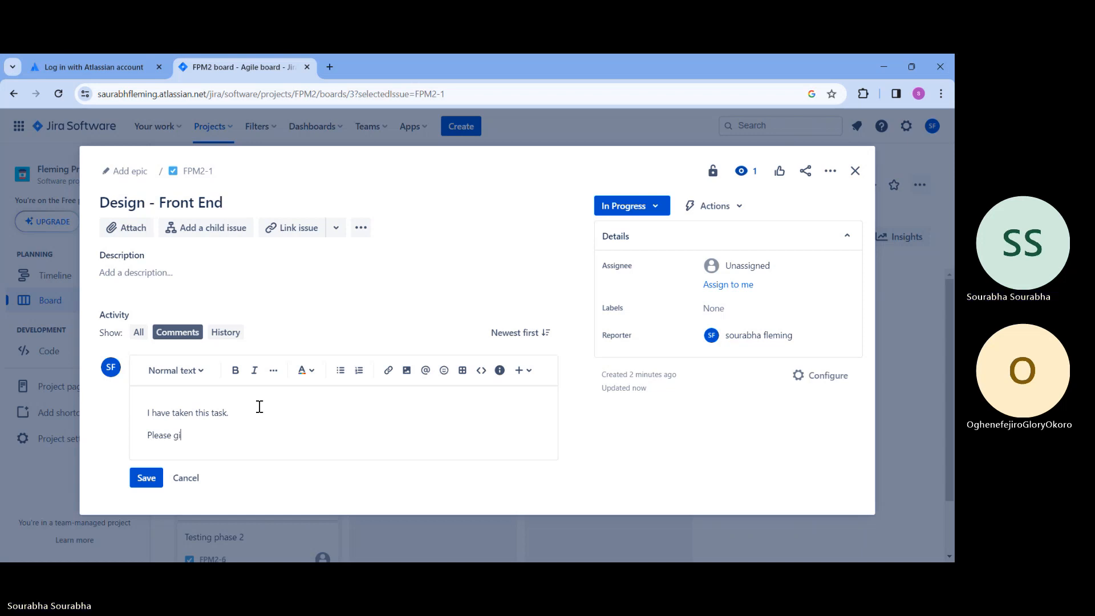
text(ve me access to t)
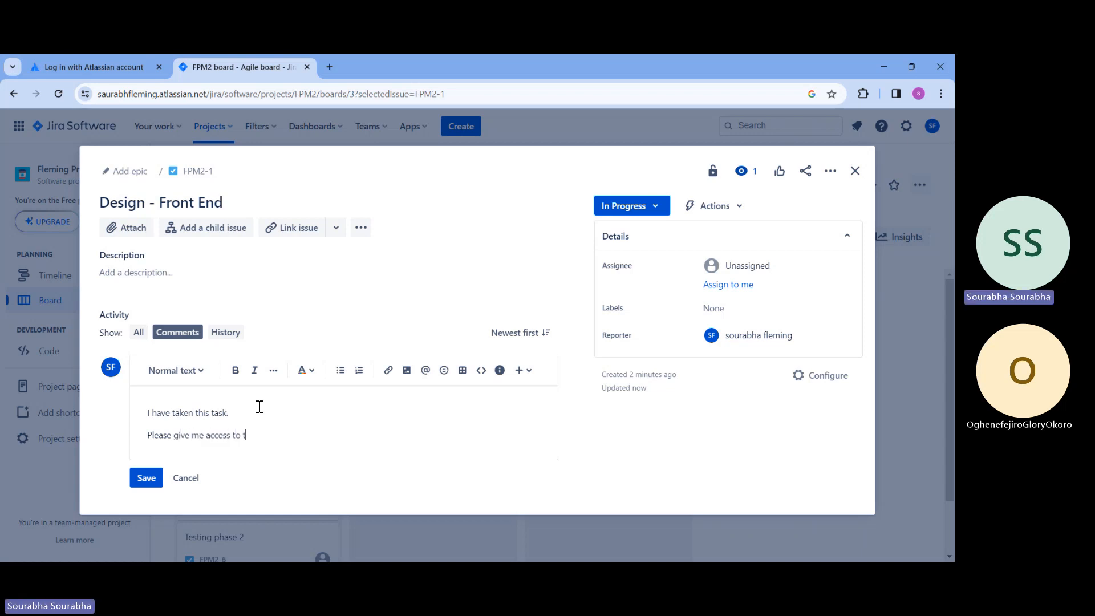
text(he login panel @)
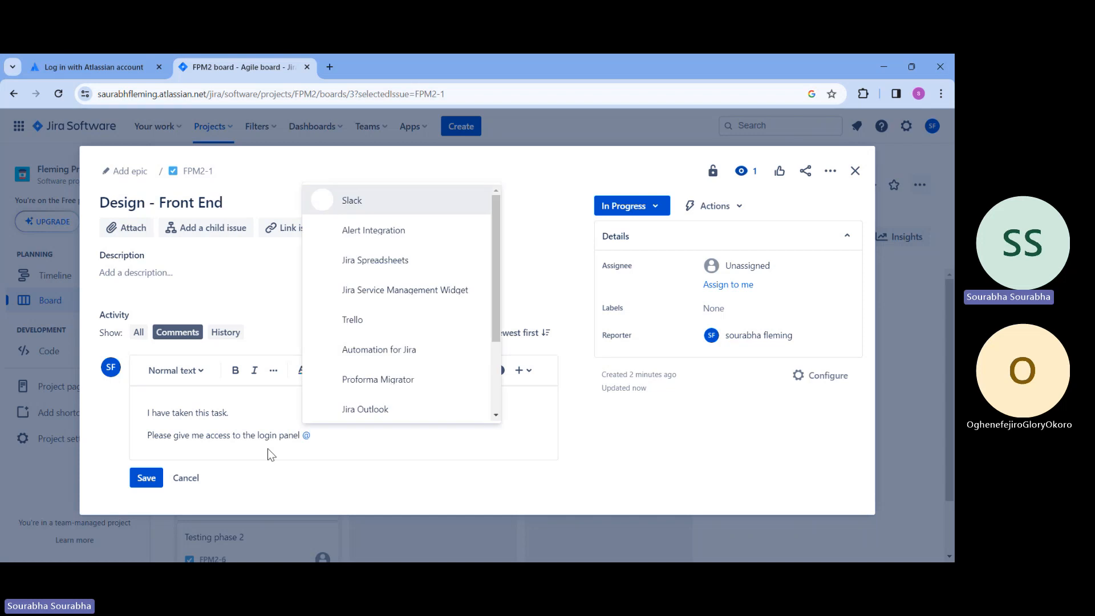
click(385, 357)
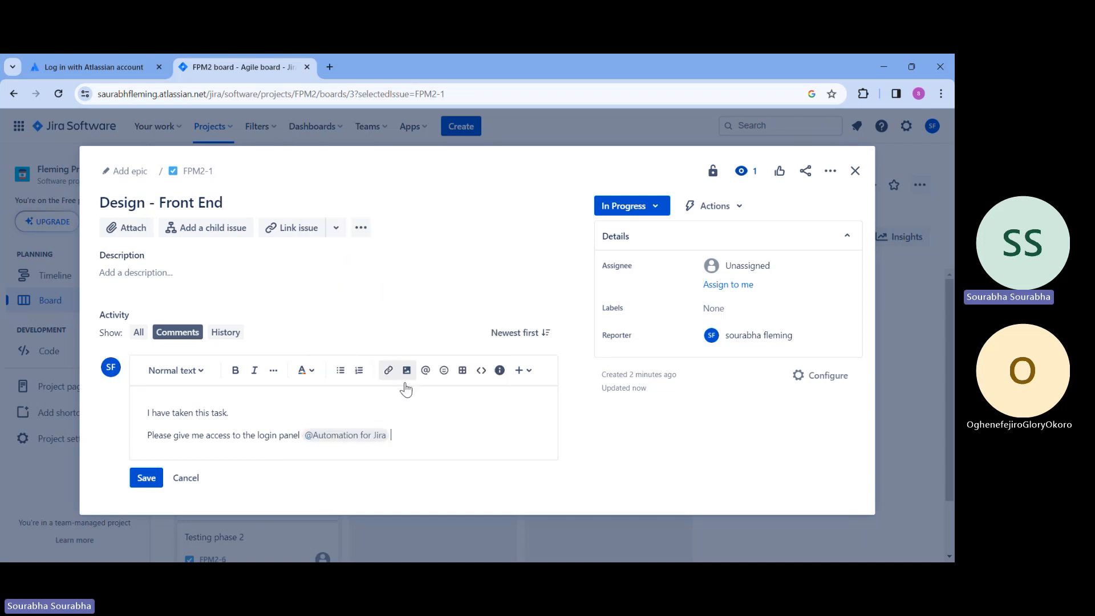
key(Return)
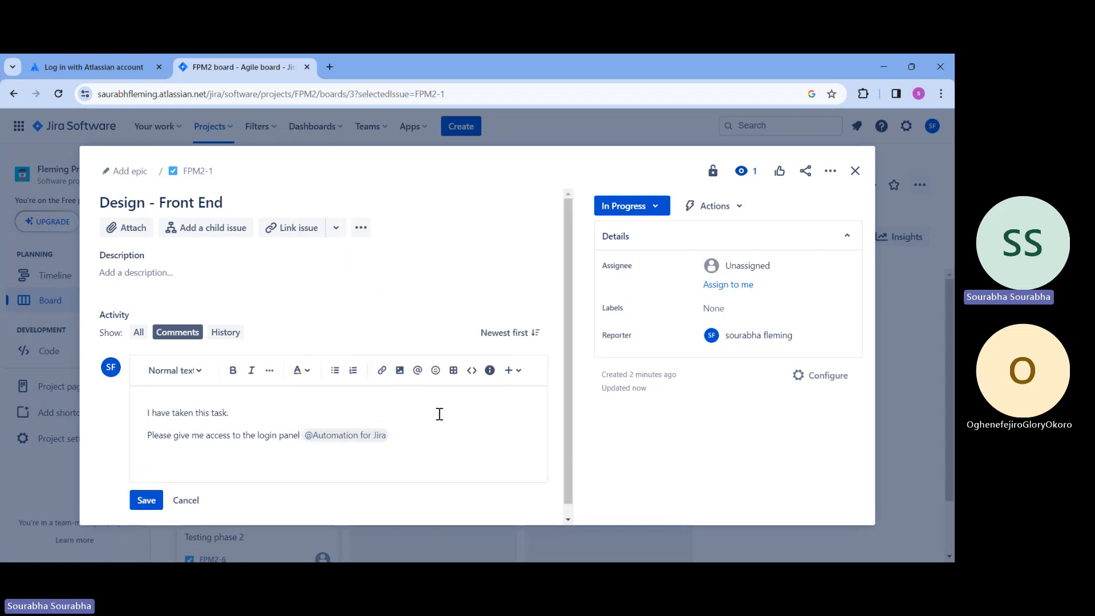
scroll(422, 422, down, 1)
click(147, 489)
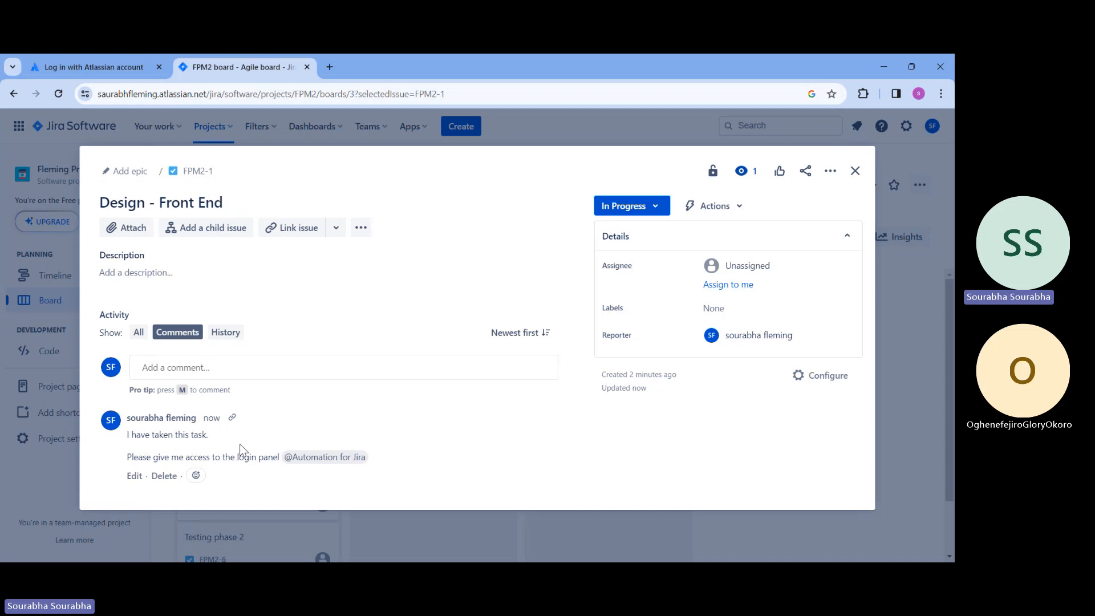
click(851, 170)
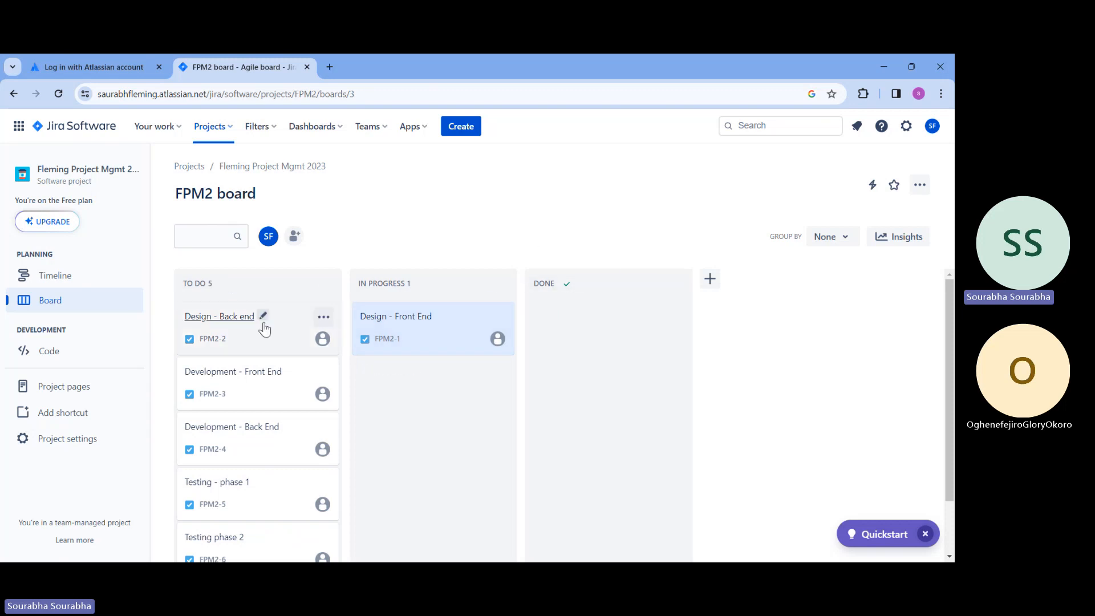
click(240, 320)
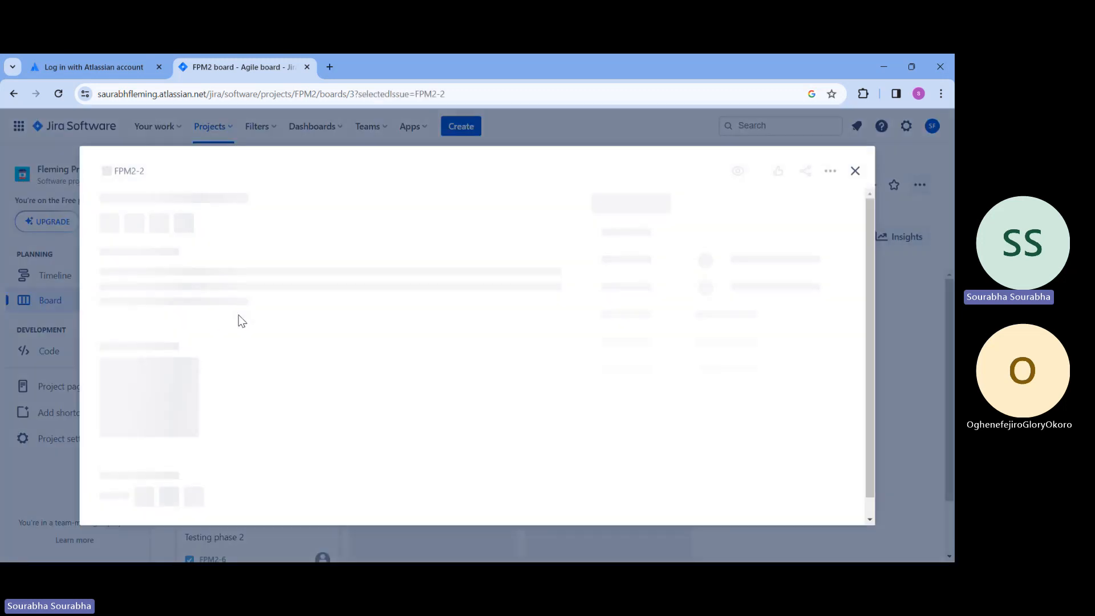
click(630, 210)
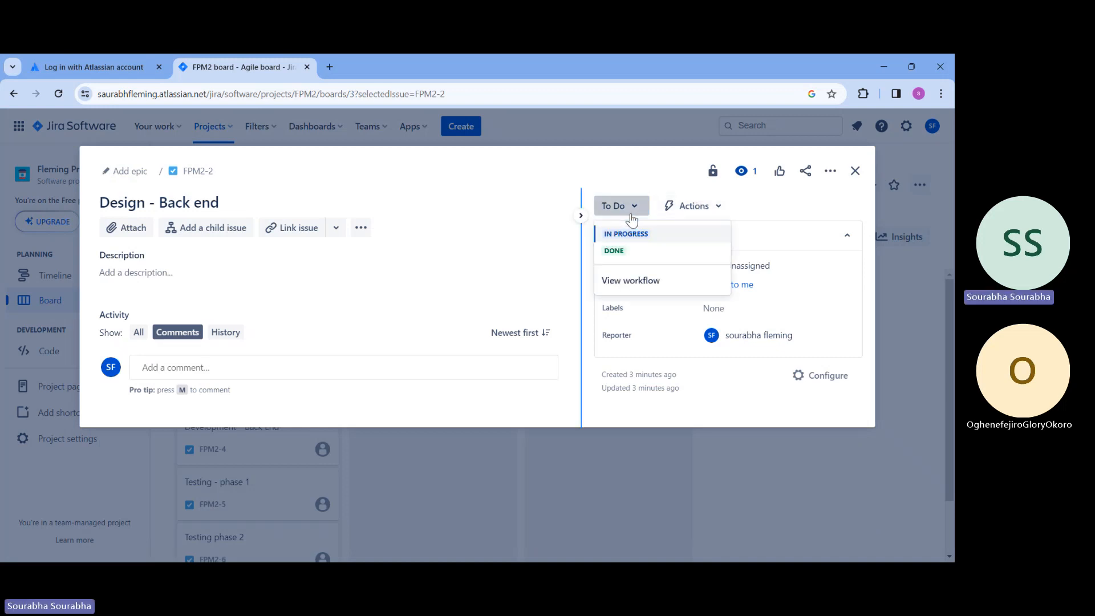
click(855, 171)
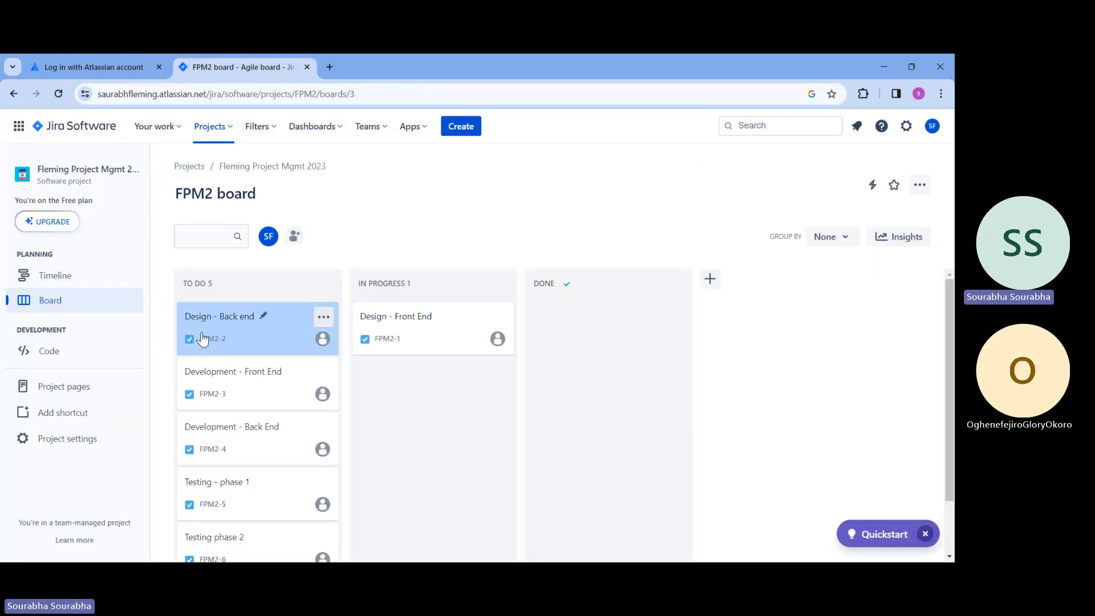
Move the Design - Back end card from the To Do column to In Progress, below Design - Front End
drag(285, 318, 473, 371)
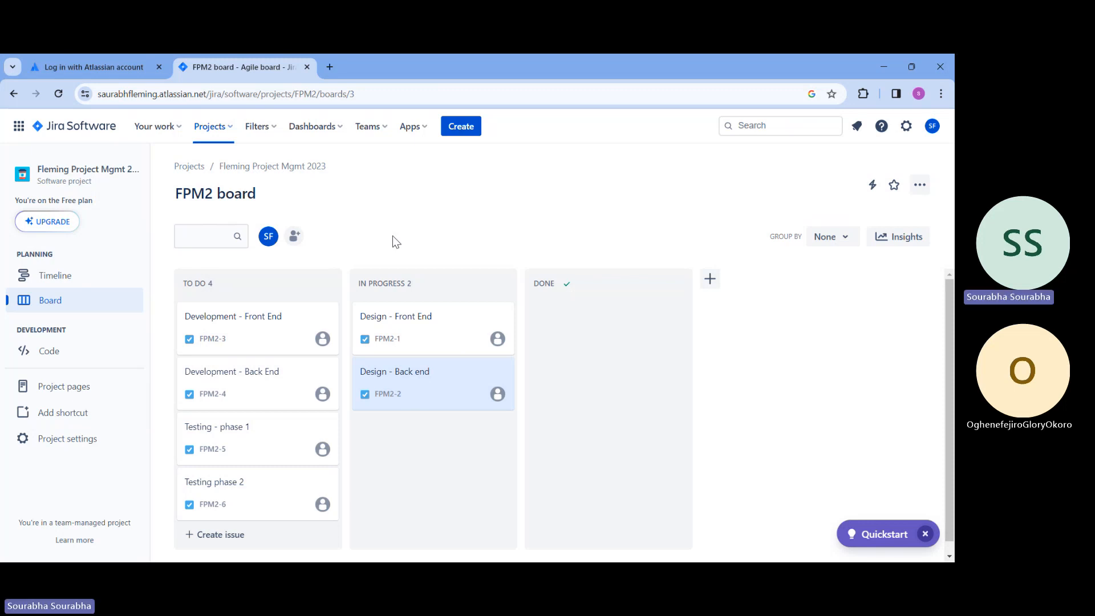
Open the Design - Front End task and start a new comment reading "Design is attached"
mouse_move(409, 276)
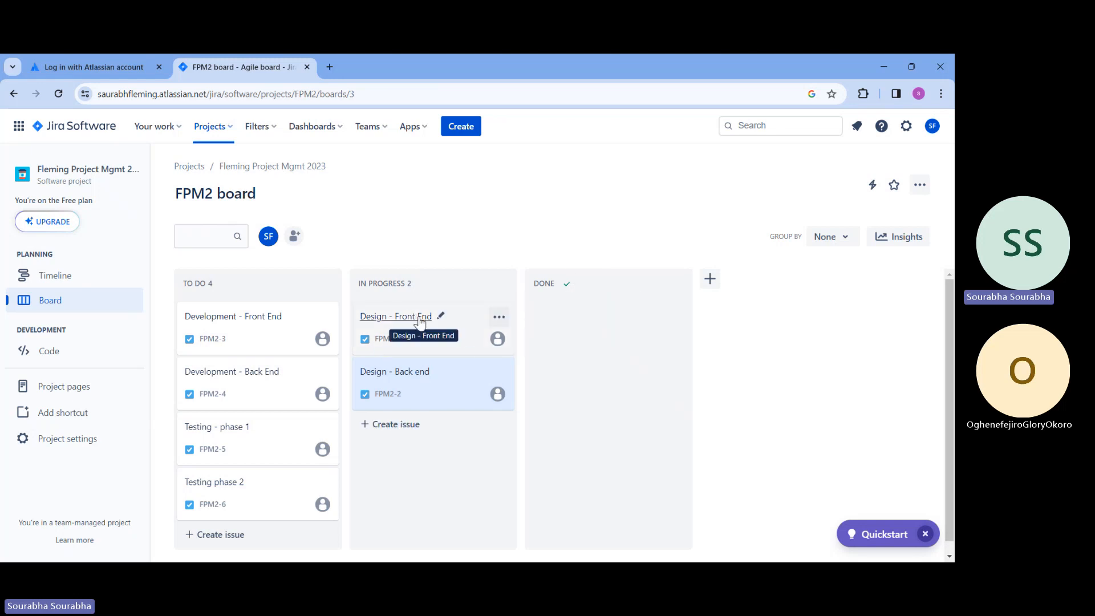
click(463, 327)
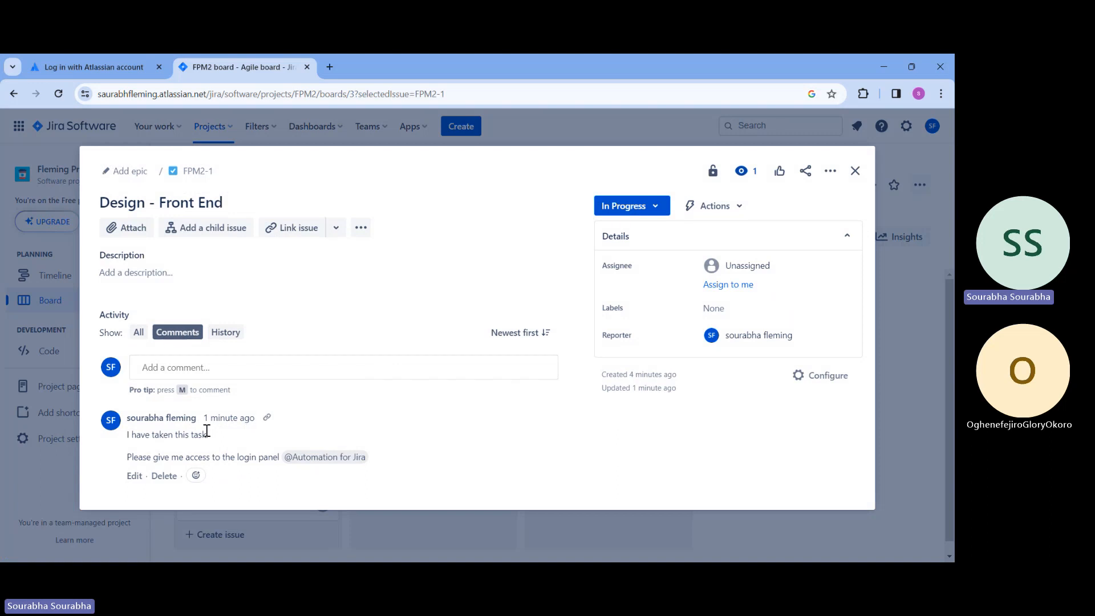
click(298, 368)
text(Design is atta)
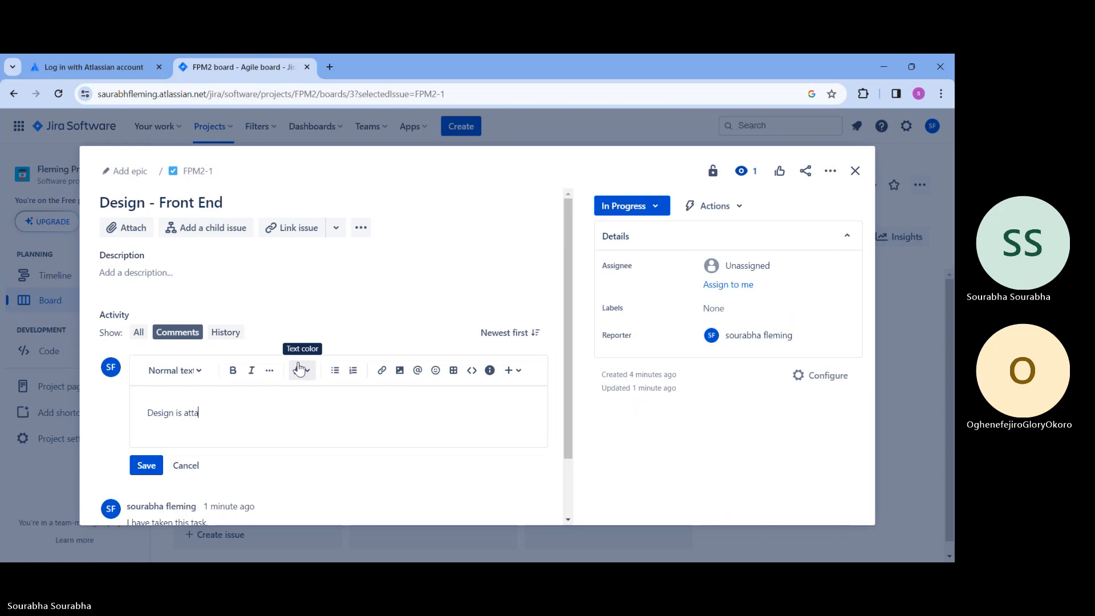
text(ched)
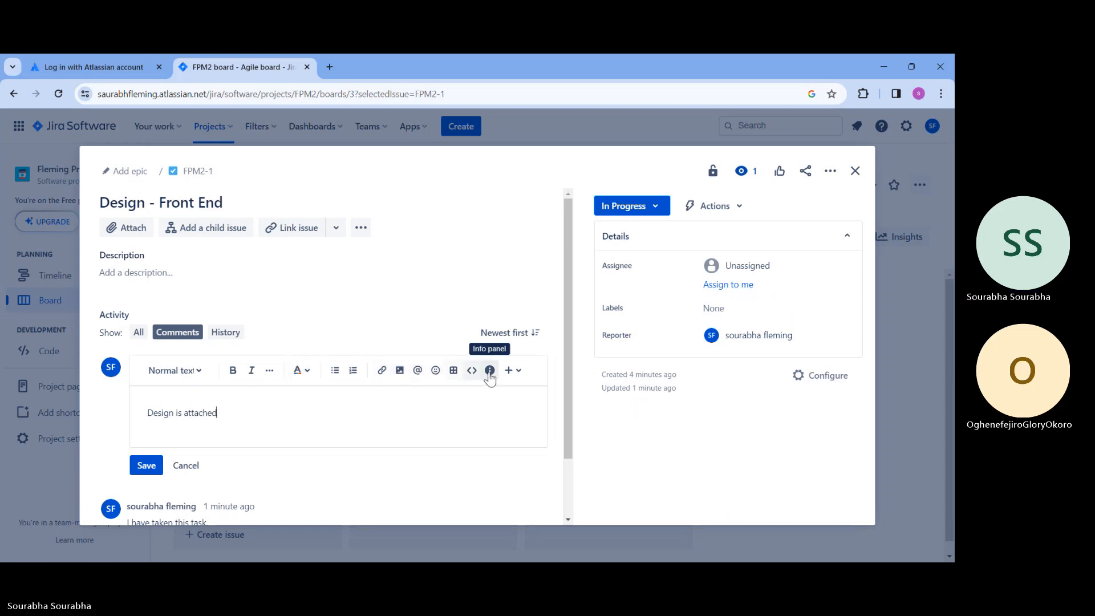
click(509, 372)
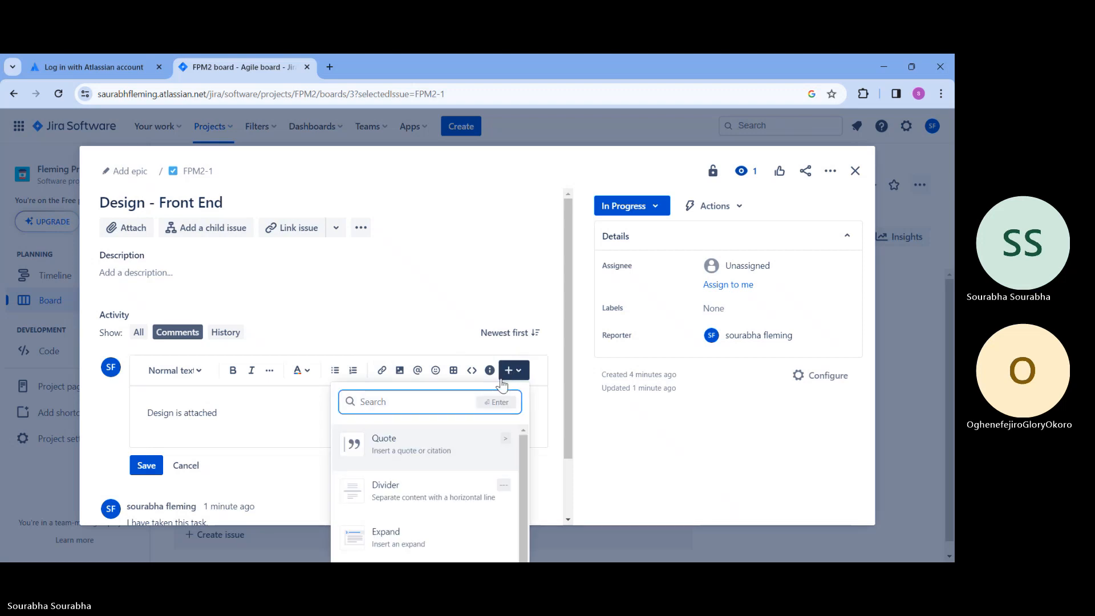
scroll(431, 495, down, 1)
key(Escape)
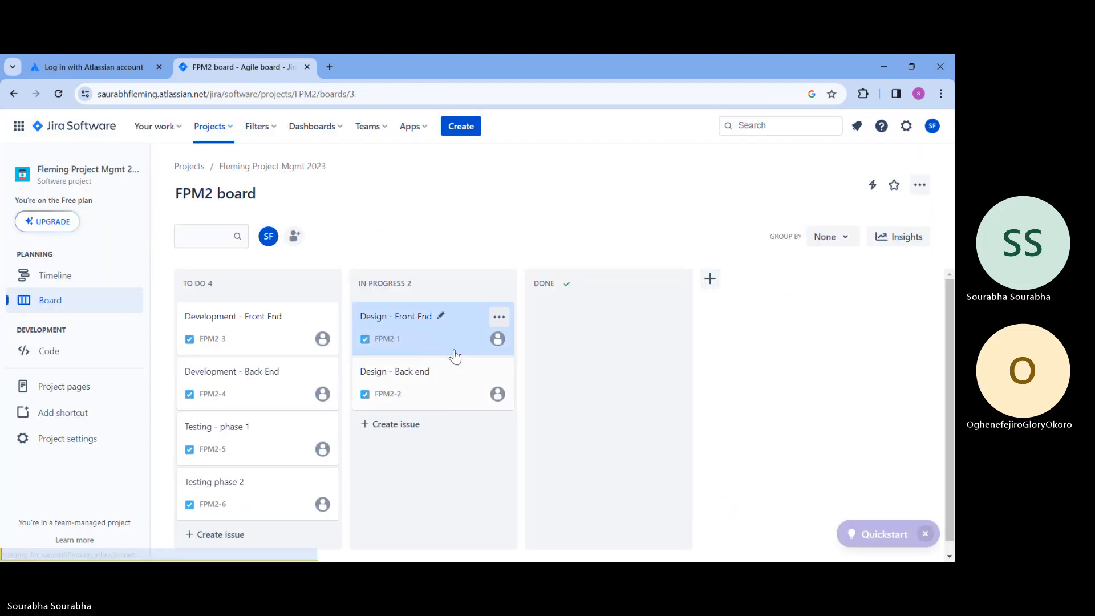
Open the Design - Front End task on its own full page and resume the unsaved comment so it reads "Design is attached."
click(446, 339)
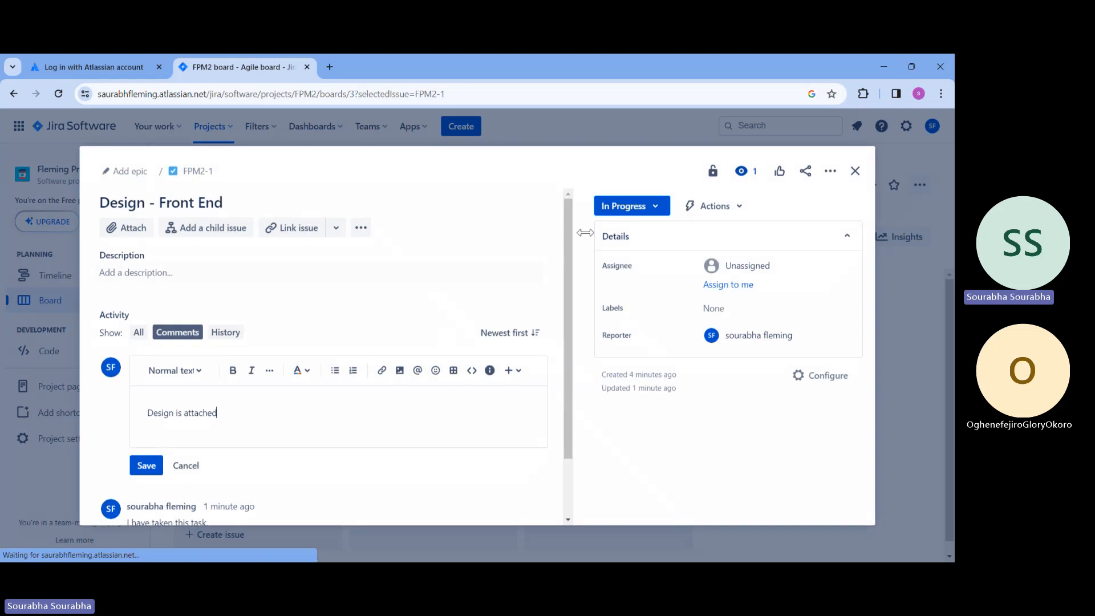
click(194, 172)
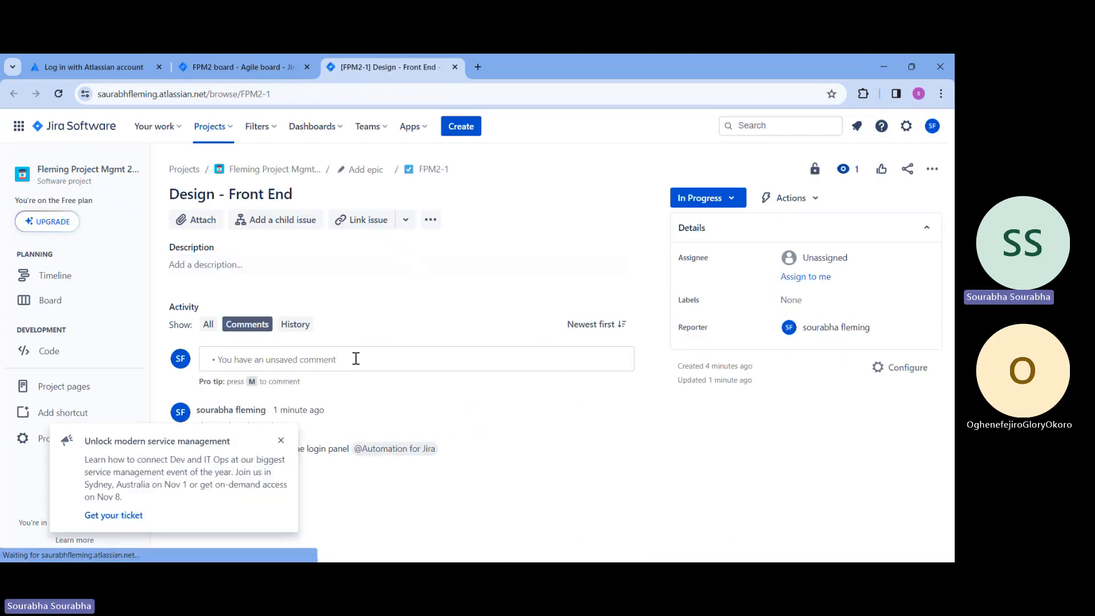
click(354, 359)
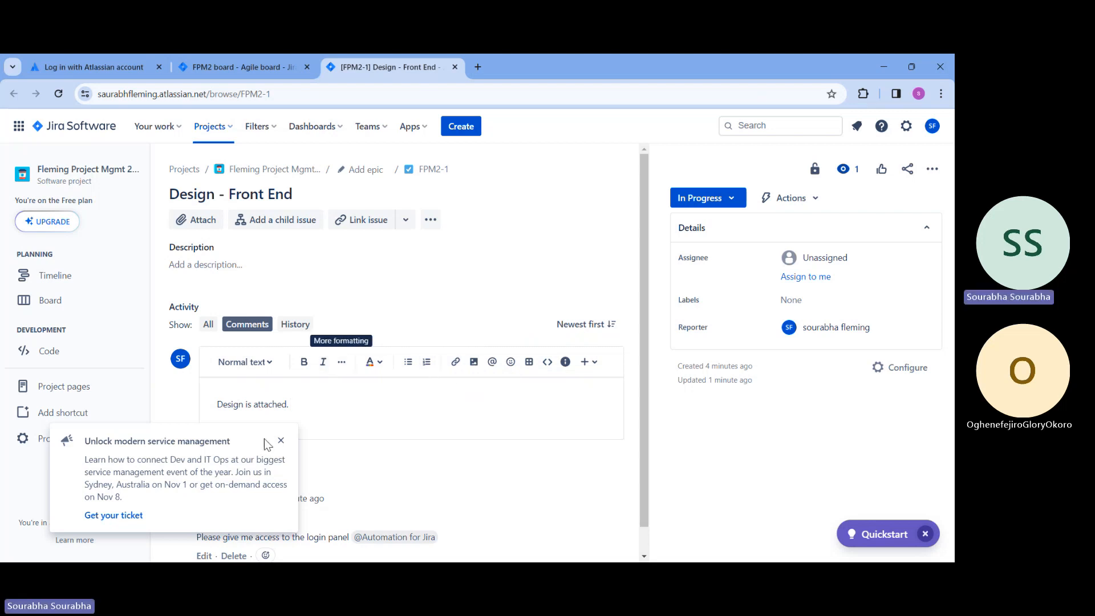
click(280, 441)
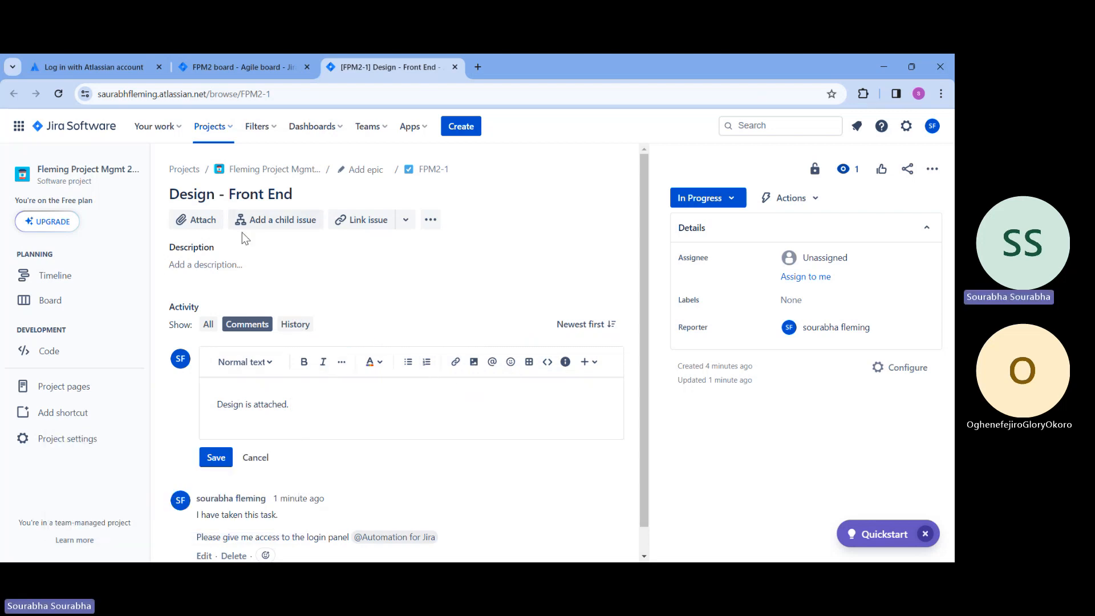
Attach the Microsoft Project file "Work file" to the Design - Front End task
click(204, 223)
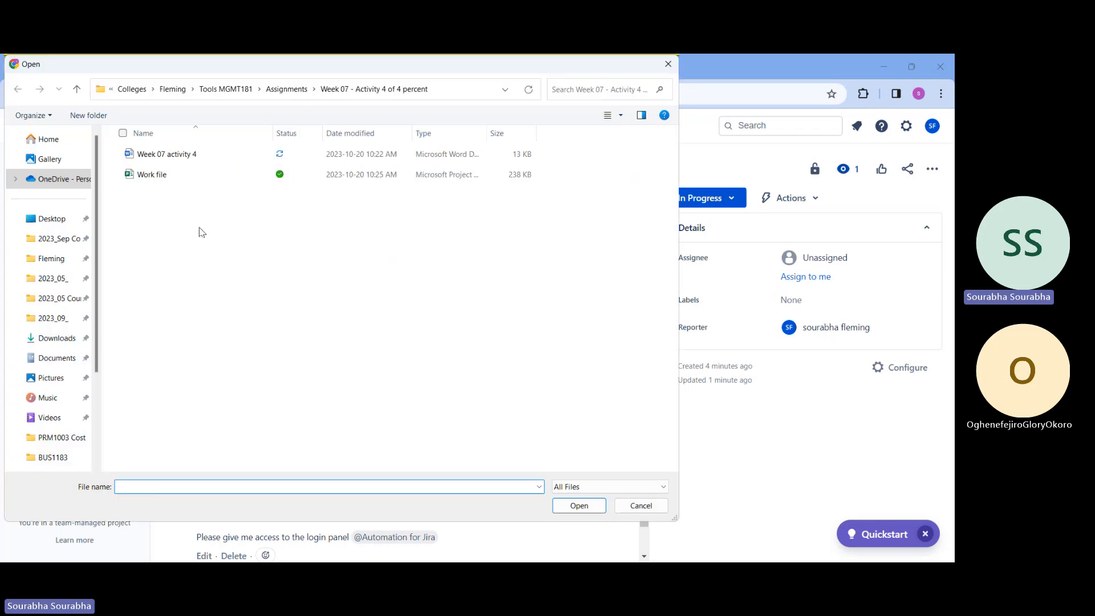
click(151, 178)
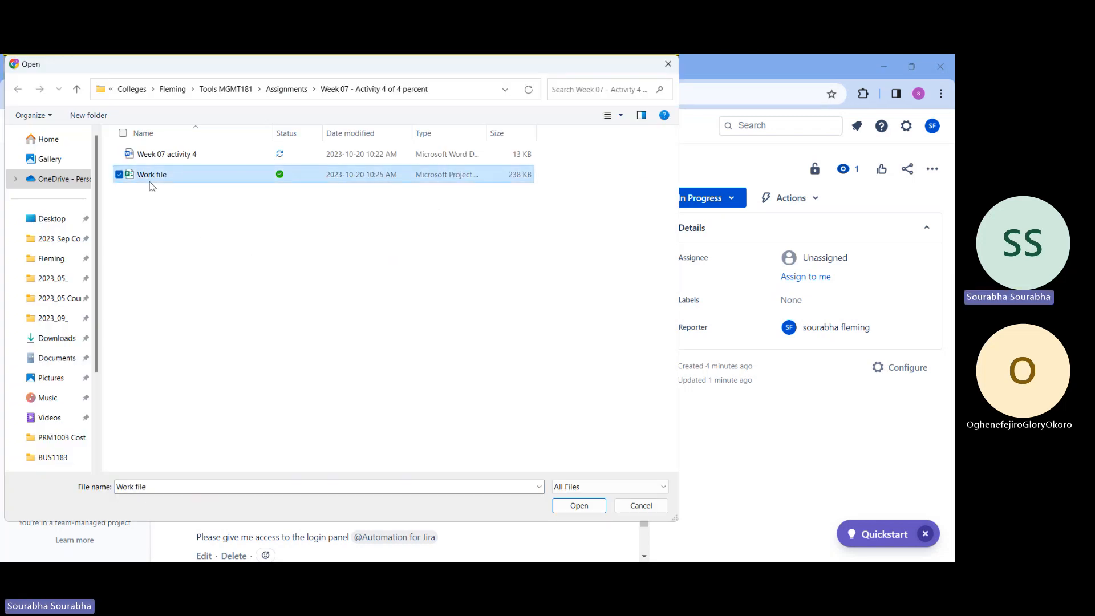
double_click(152, 182)
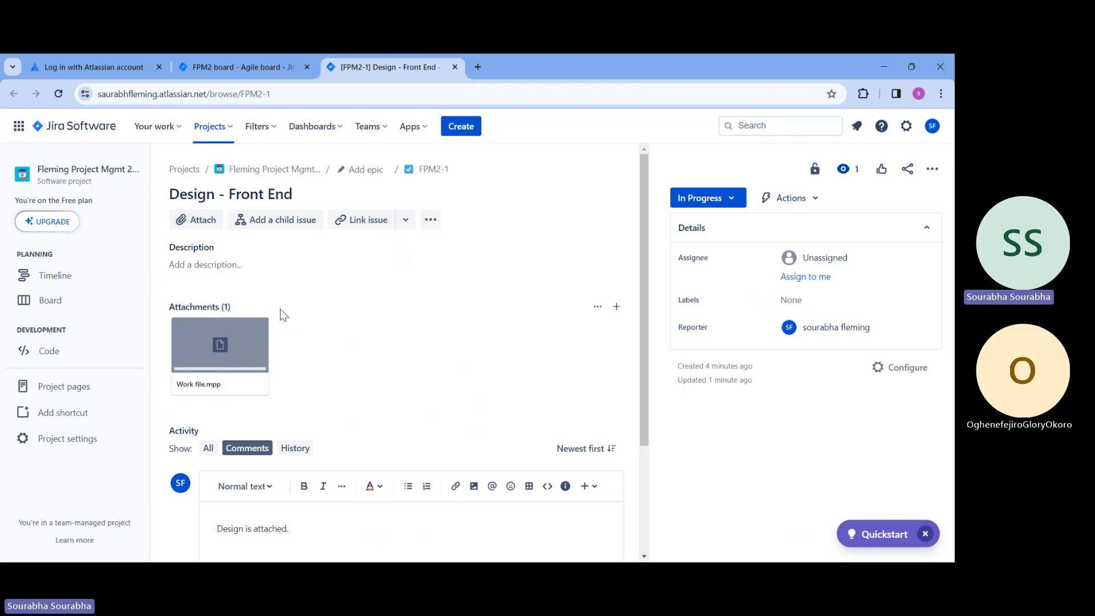
Extend the draft comment with the text "- File name is work file.mpp"
scroll(374, 355, down, 1)
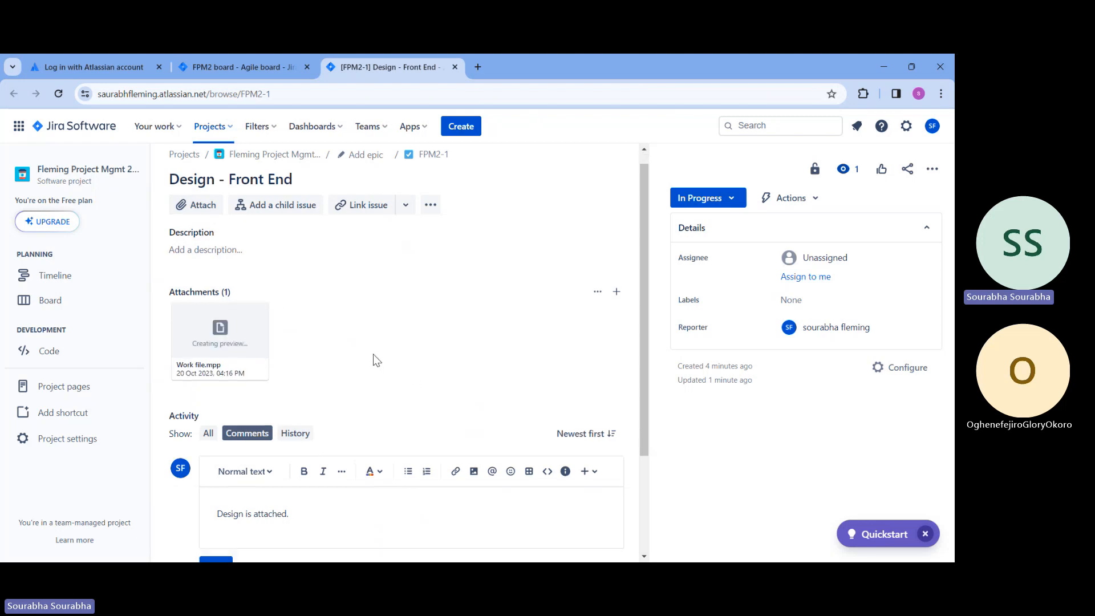
scroll(376, 360, down, 2)
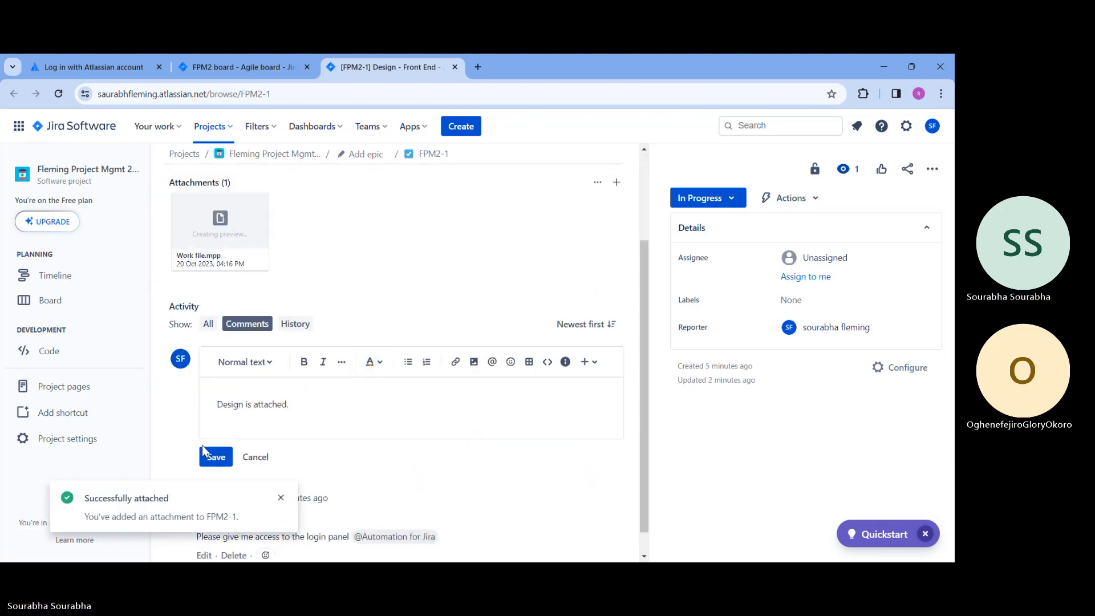
text(-)
text( File name is wor)
text(fil)
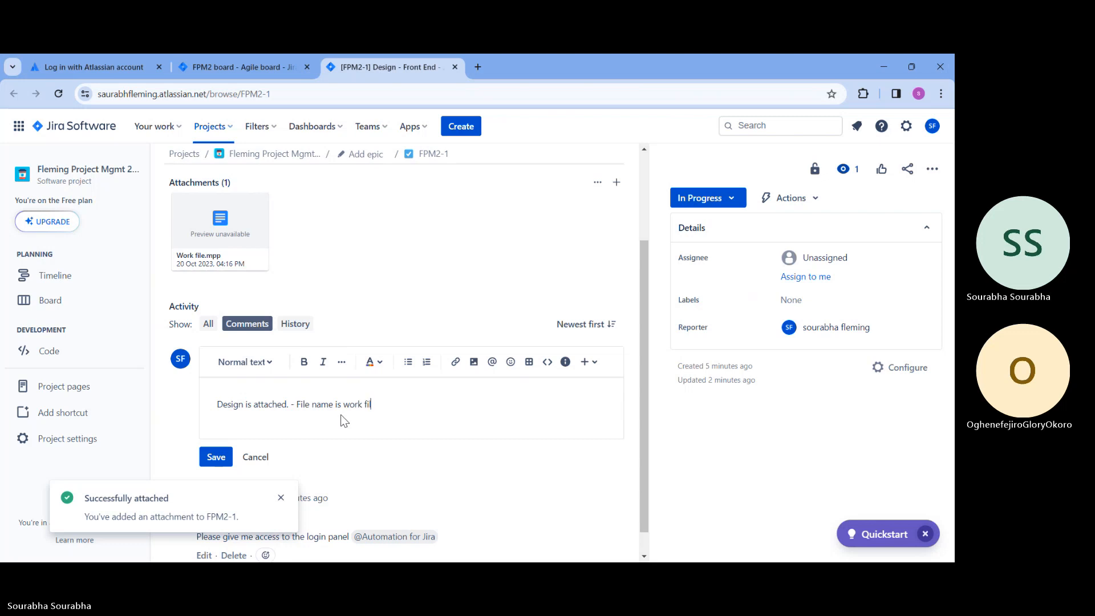
text(e.pmm)
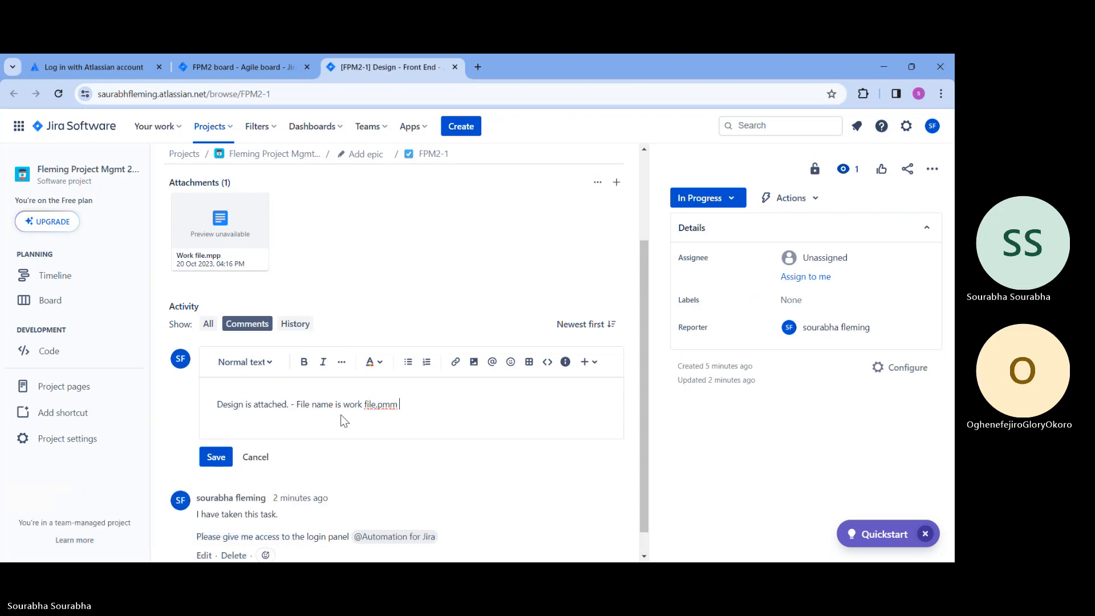
key(BackSpace)
key(BackSpace)
key(BackSpace)
text(m)
key(BackSpace)
text(mpp @sou)
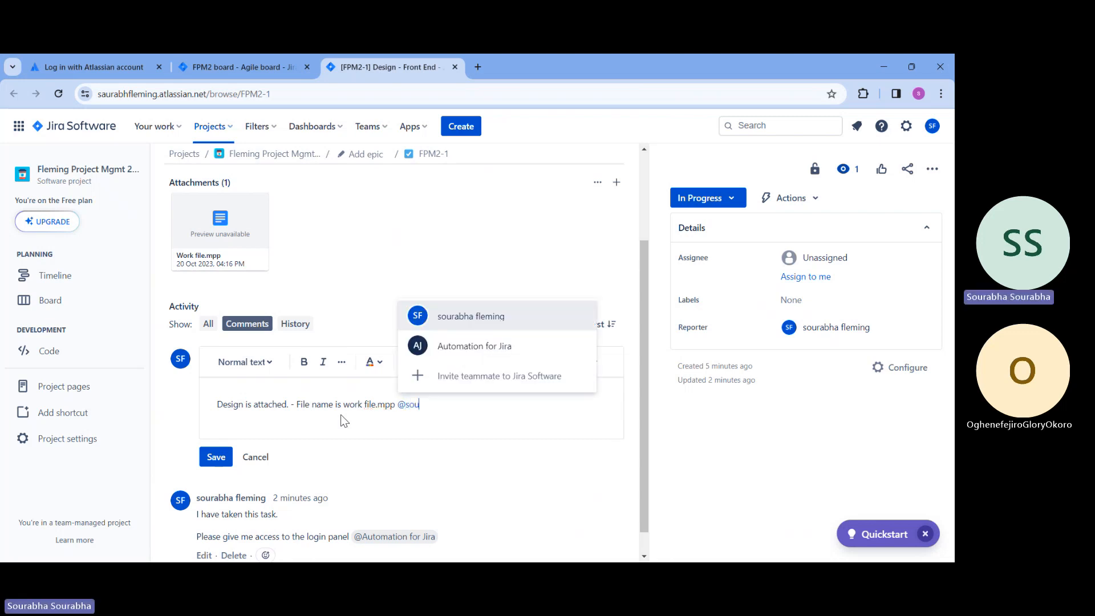
Mention the task's reporter at the end of the comment and save it
key(Return)
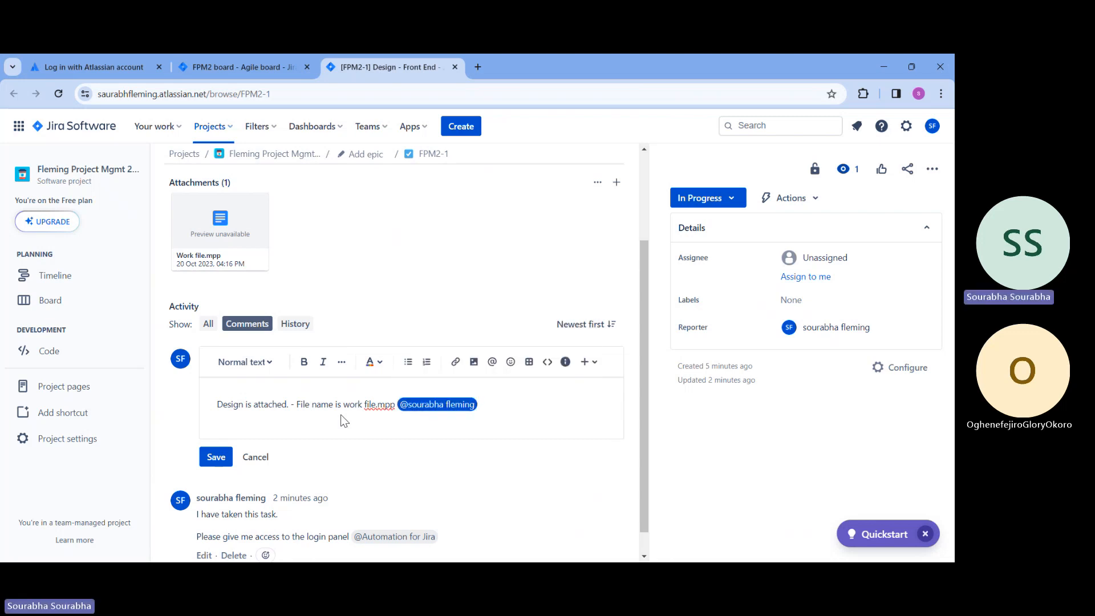
click(216, 457)
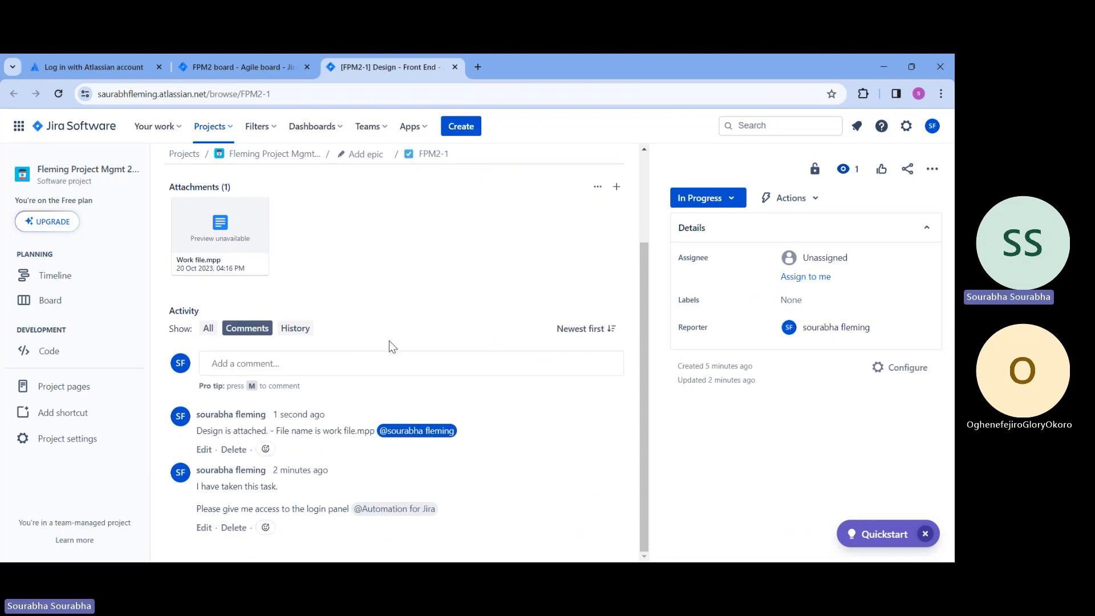
Change the Design - Front End task's status to Done and return to the project board
scroll(385, 288, up, 3)
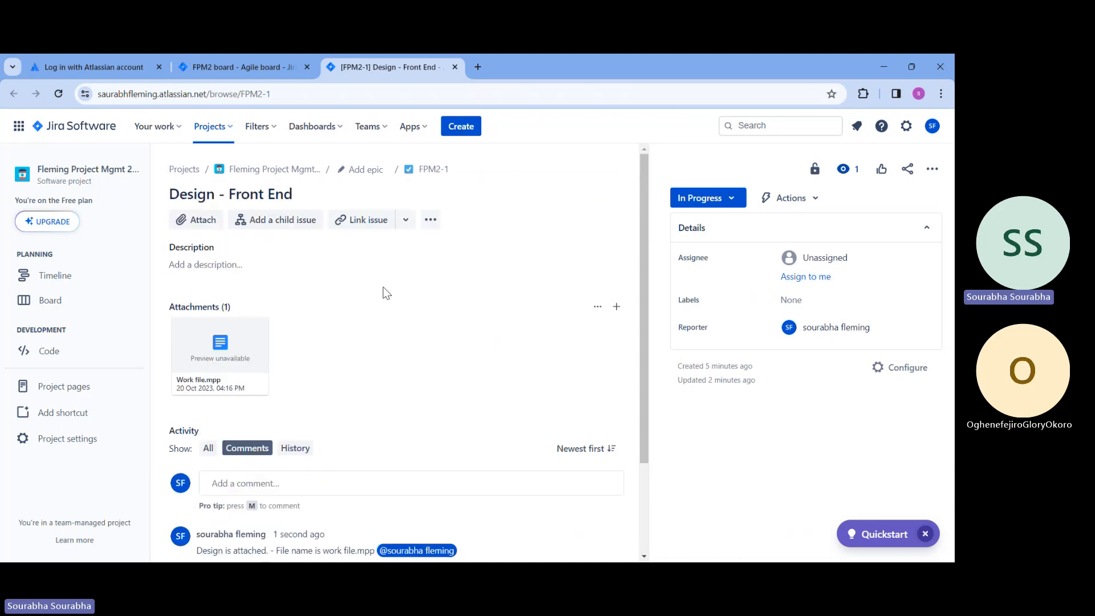
click(705, 200)
click(707, 240)
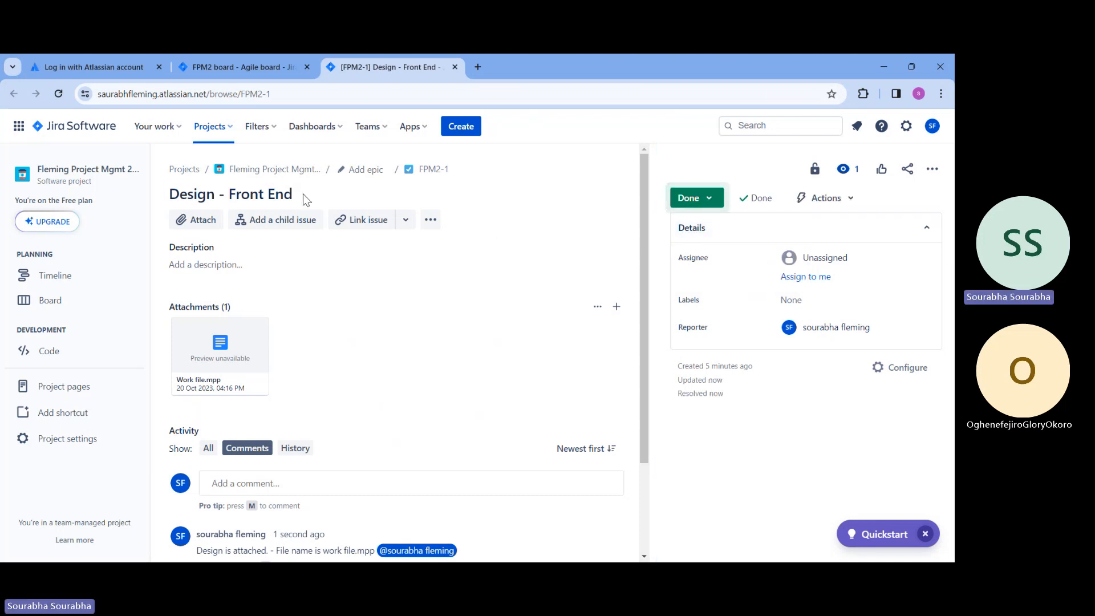
click(242, 174)
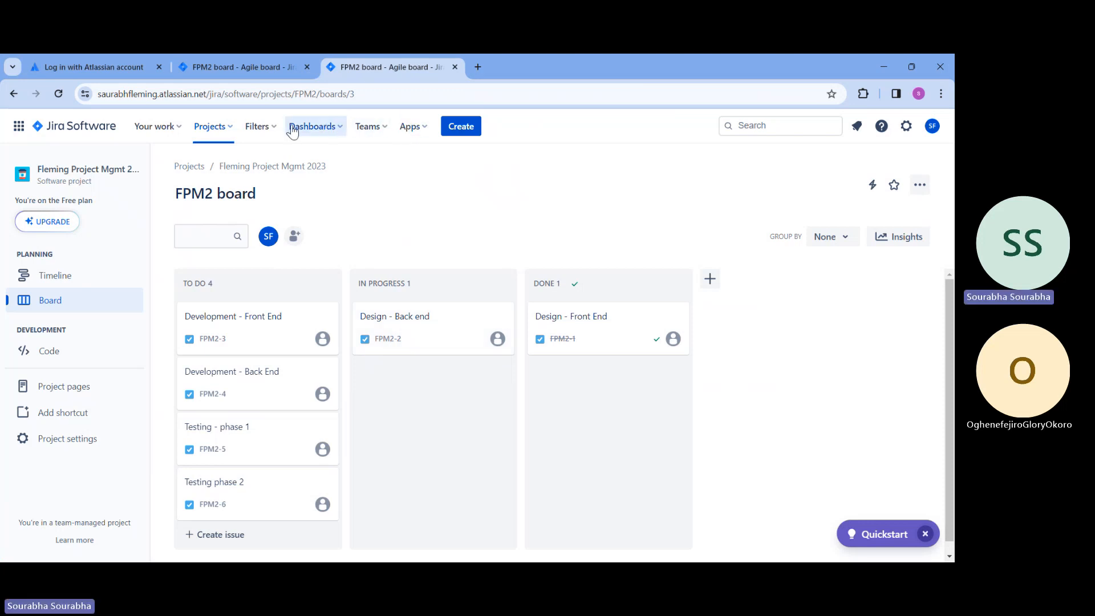
click(379, 130)
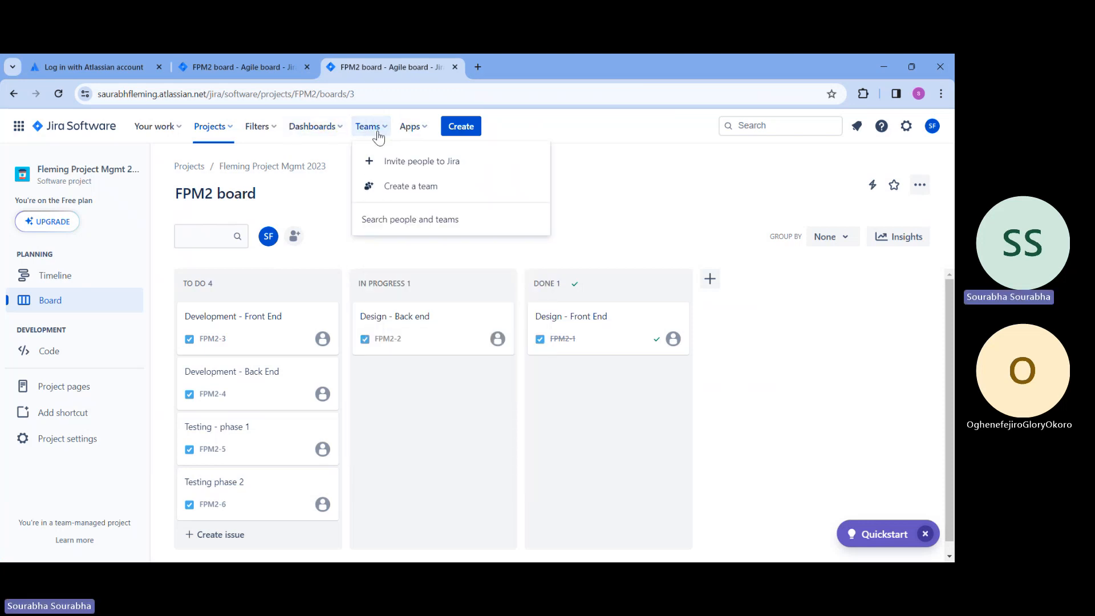
click(403, 187)
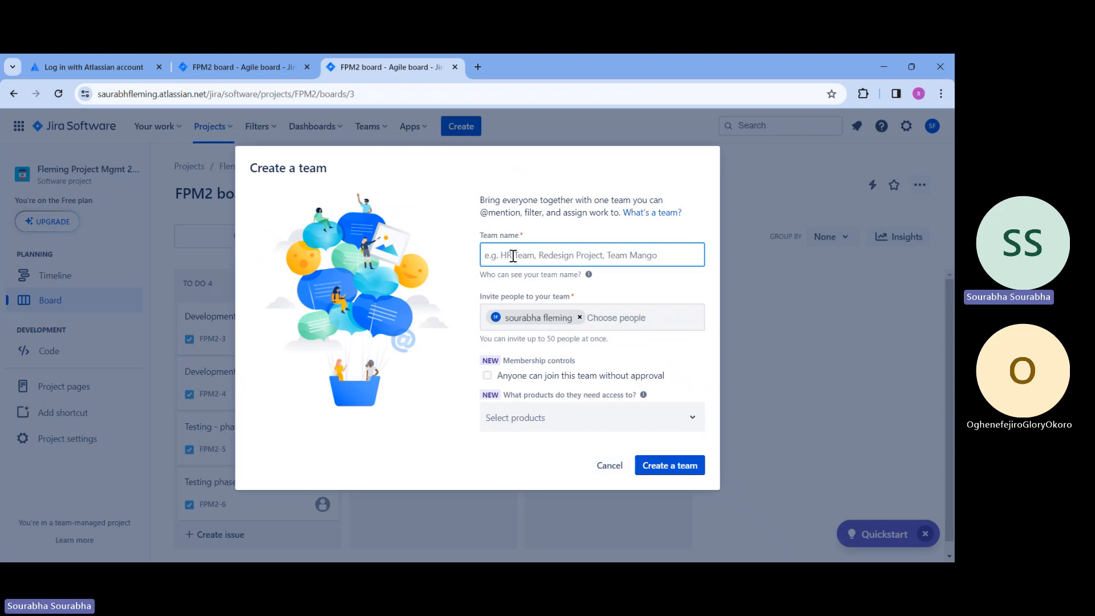
click(608, 466)
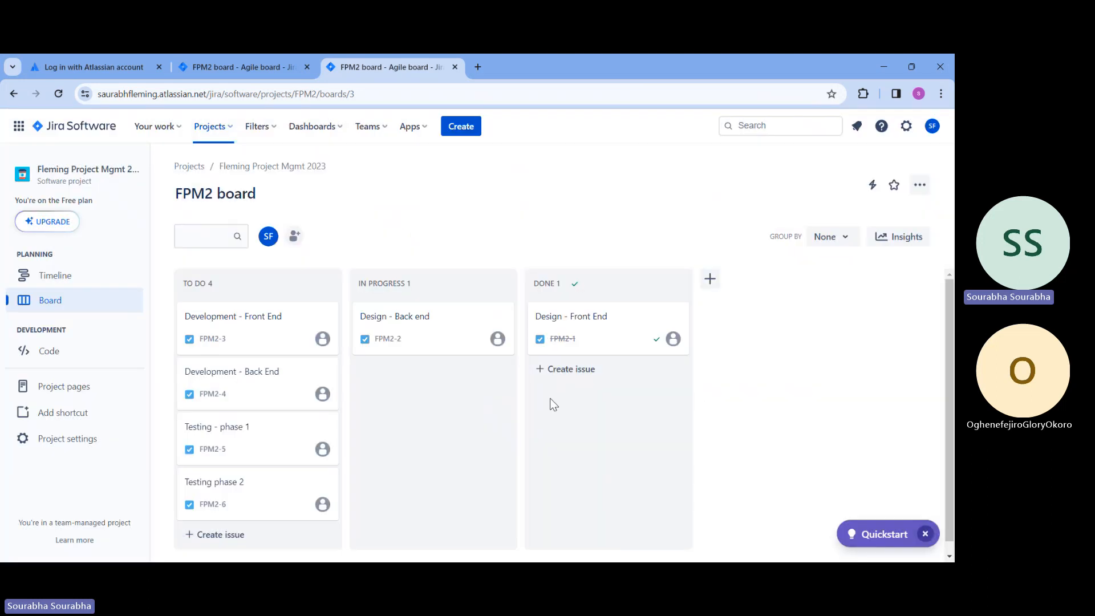
Start inviting people to Jira, dismiss the account connection tip and copy the site's invite link
click(370, 126)
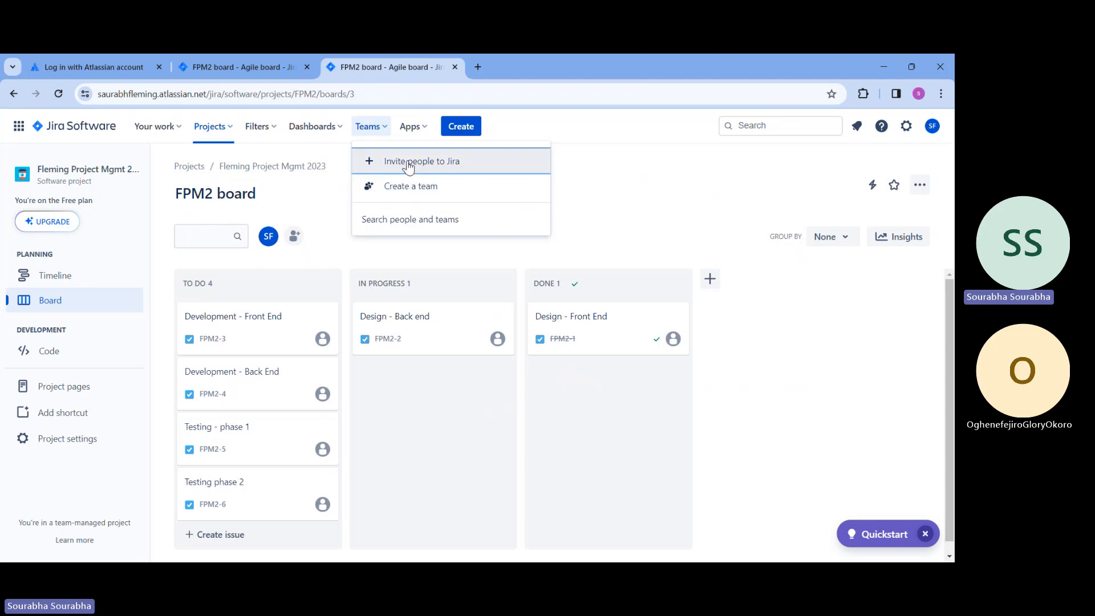
click(405, 162)
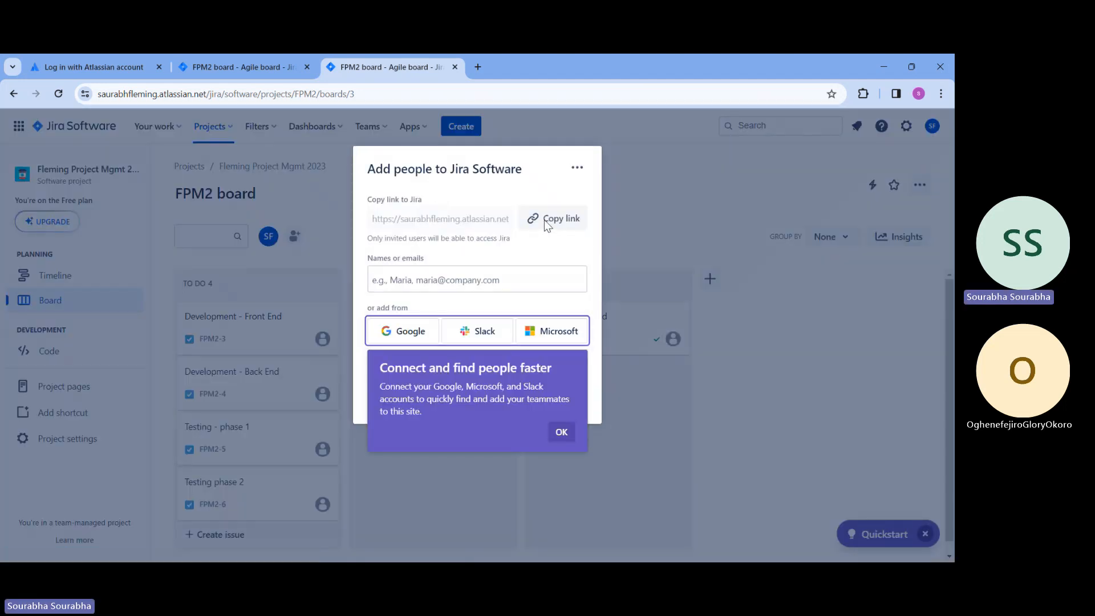
click(559, 435)
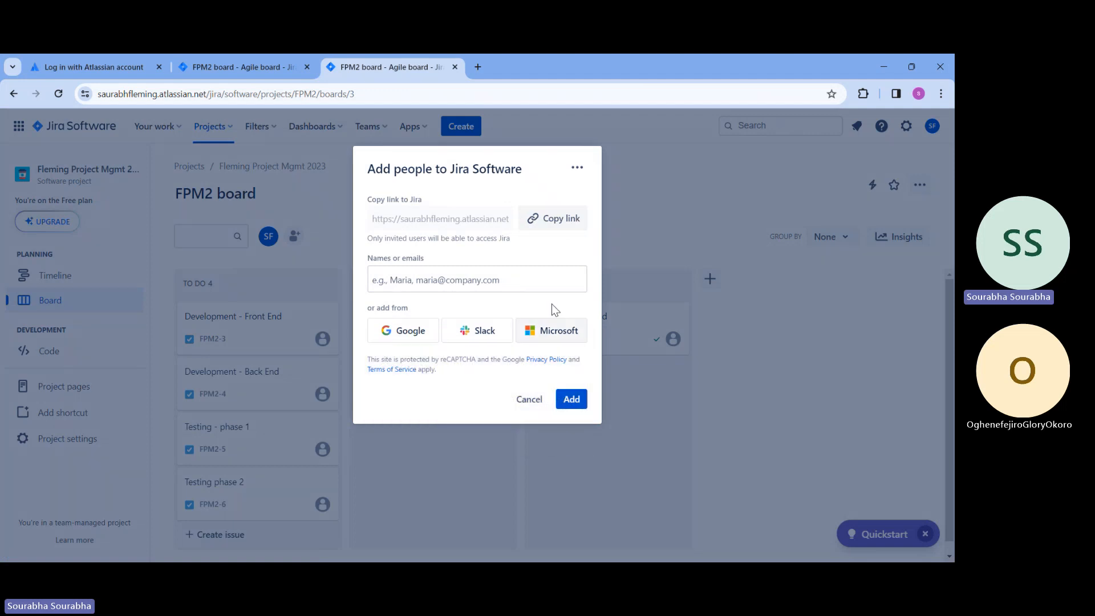
click(547, 221)
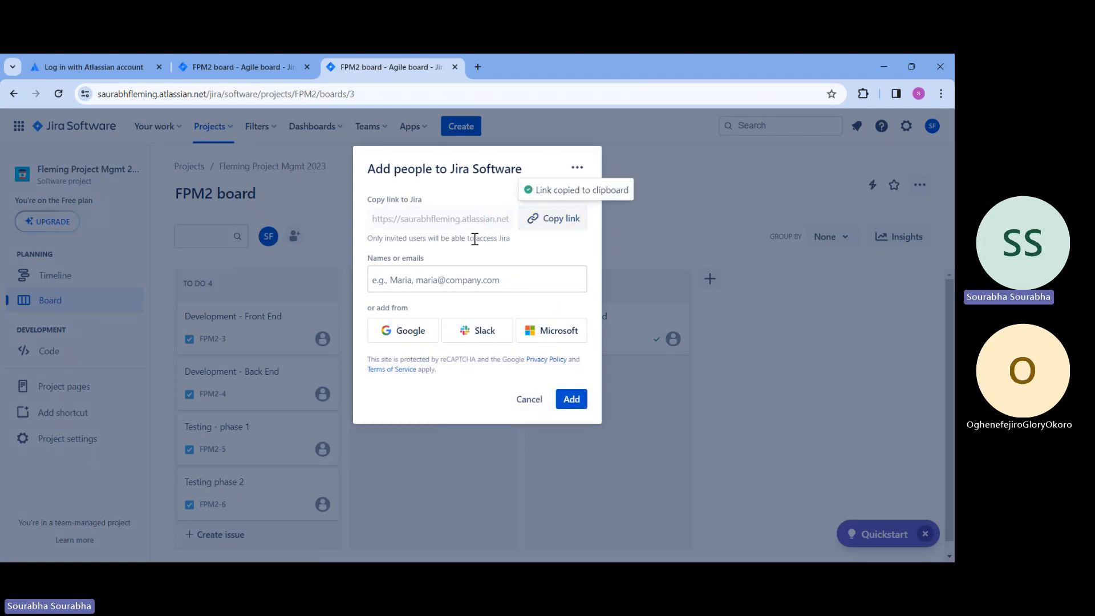
click(467, 284)
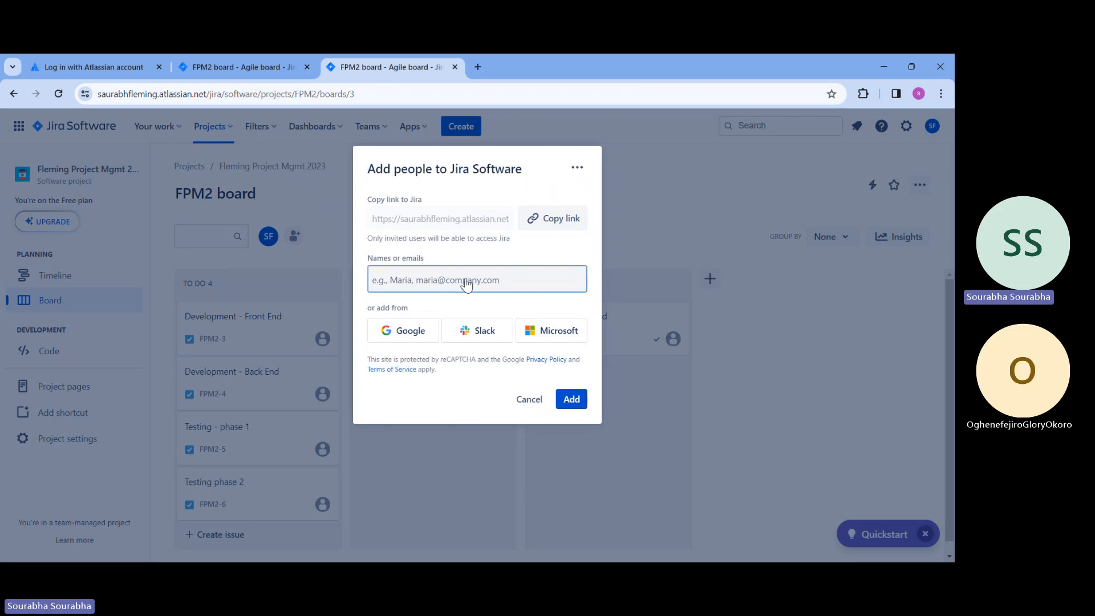
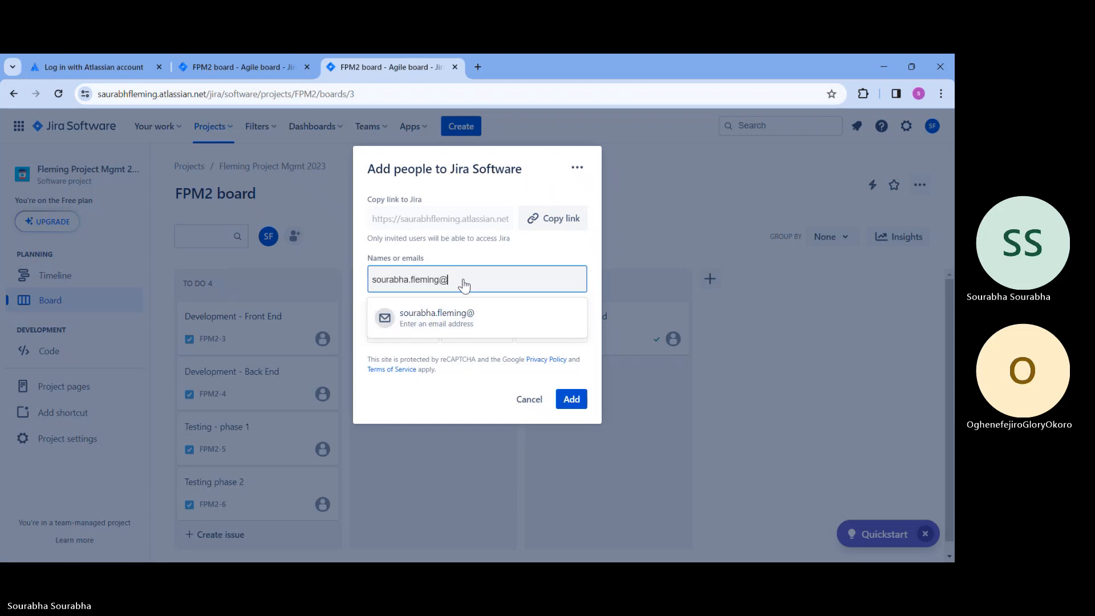
key(Return)
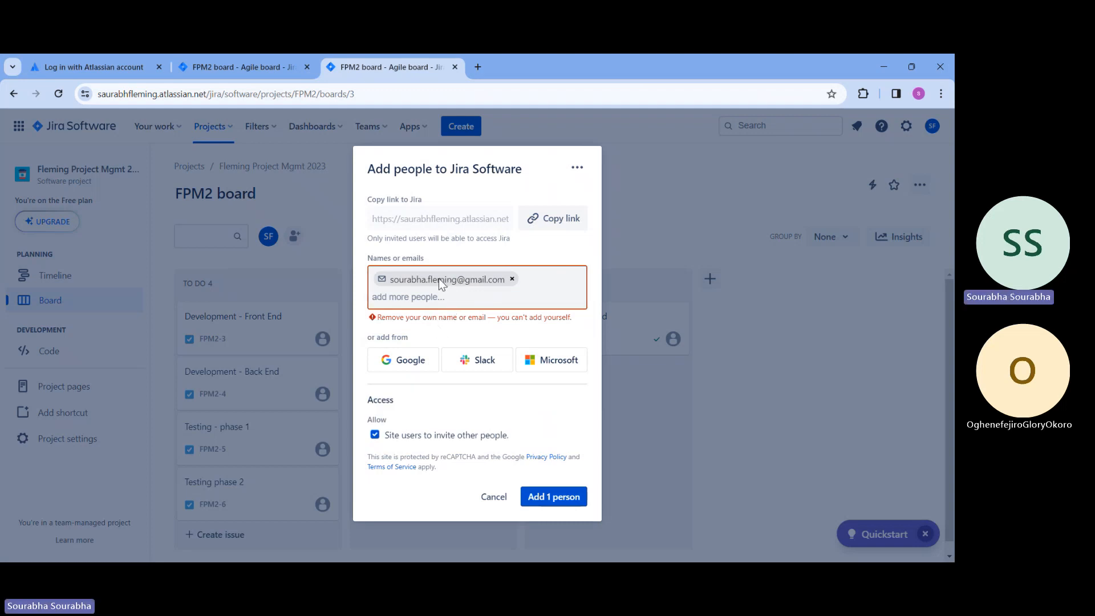
click(512, 278)
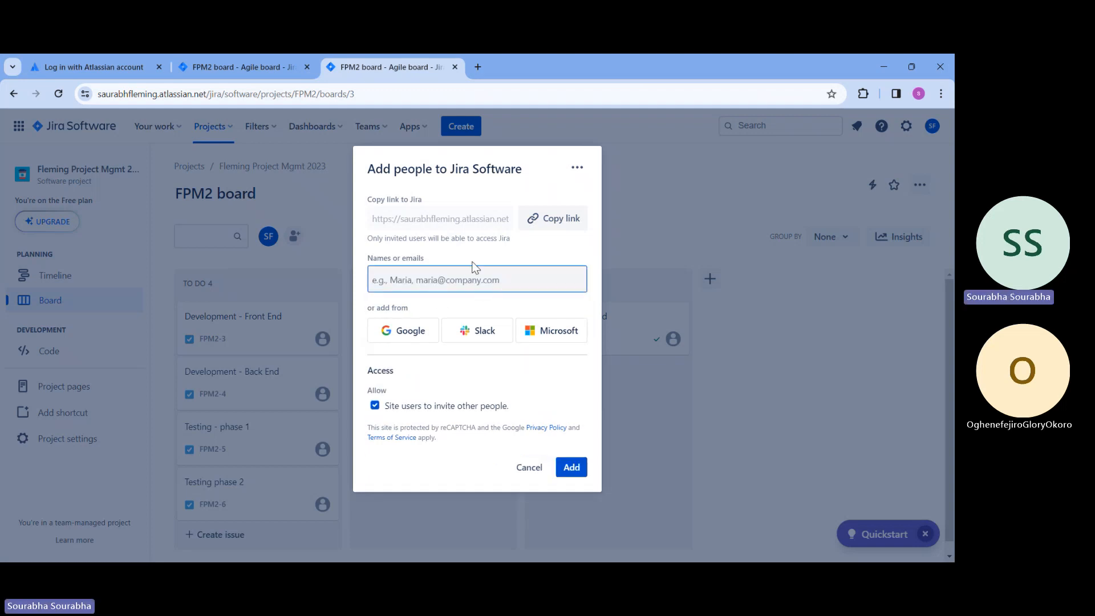
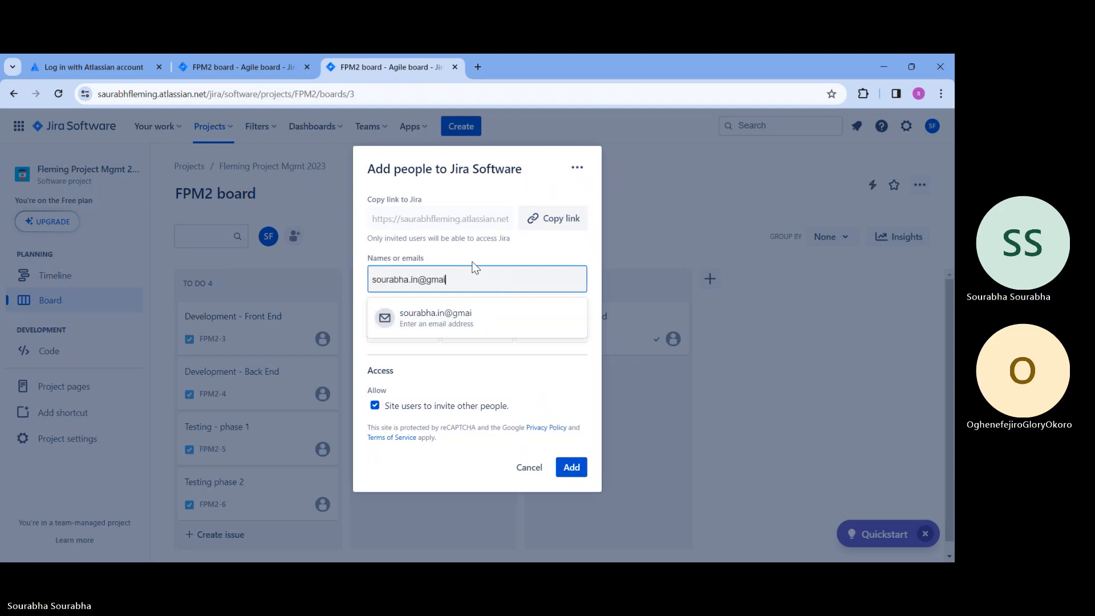
Add one person to Jira Software using the teammate's email address and reload the board
key(Return)
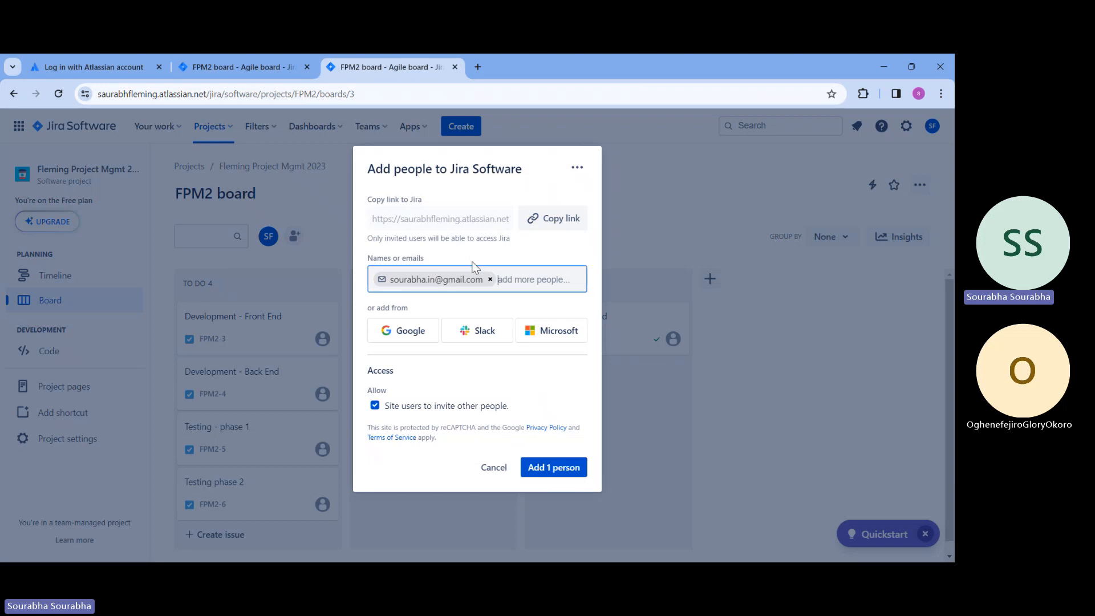
click(556, 468)
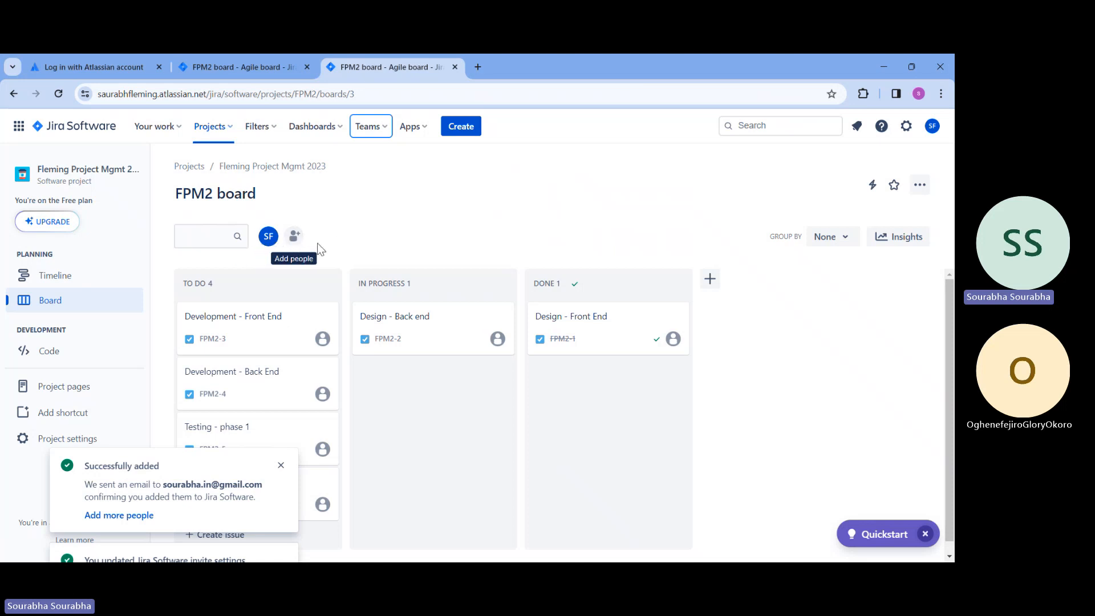
click(58, 92)
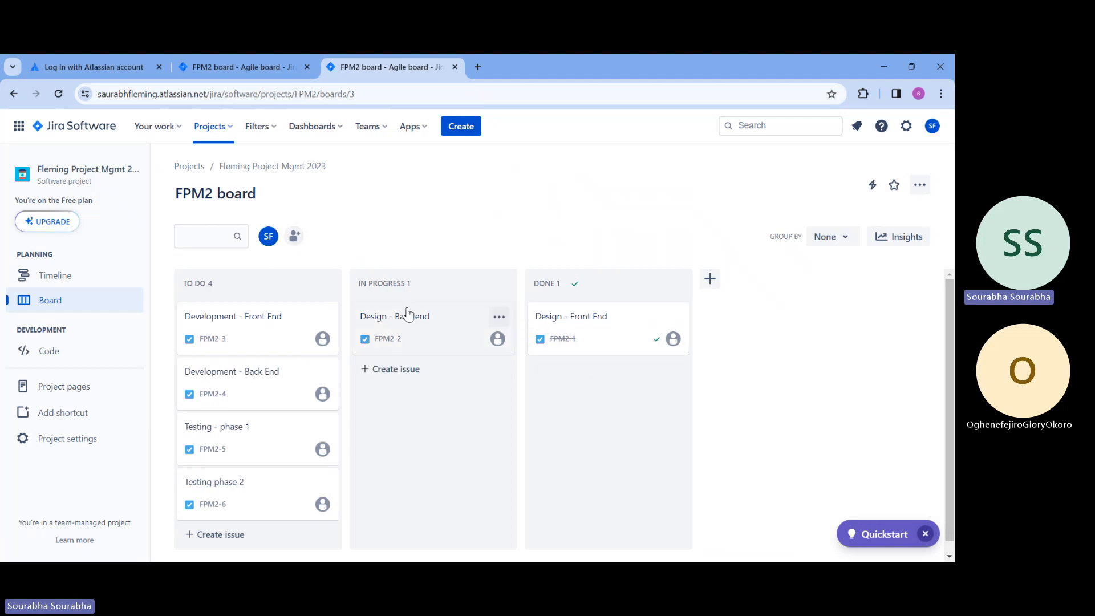
Invite another teammate to Jira Software by email from a mention in a new comment on the Design - Back end task
click(384, 316)
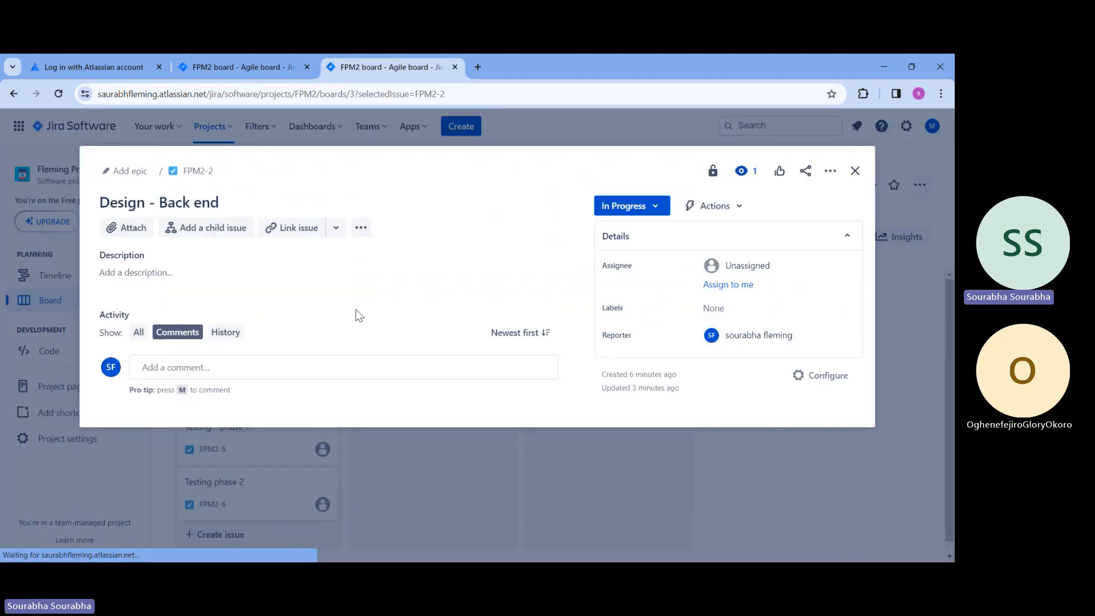
click(308, 369)
text(@sou)
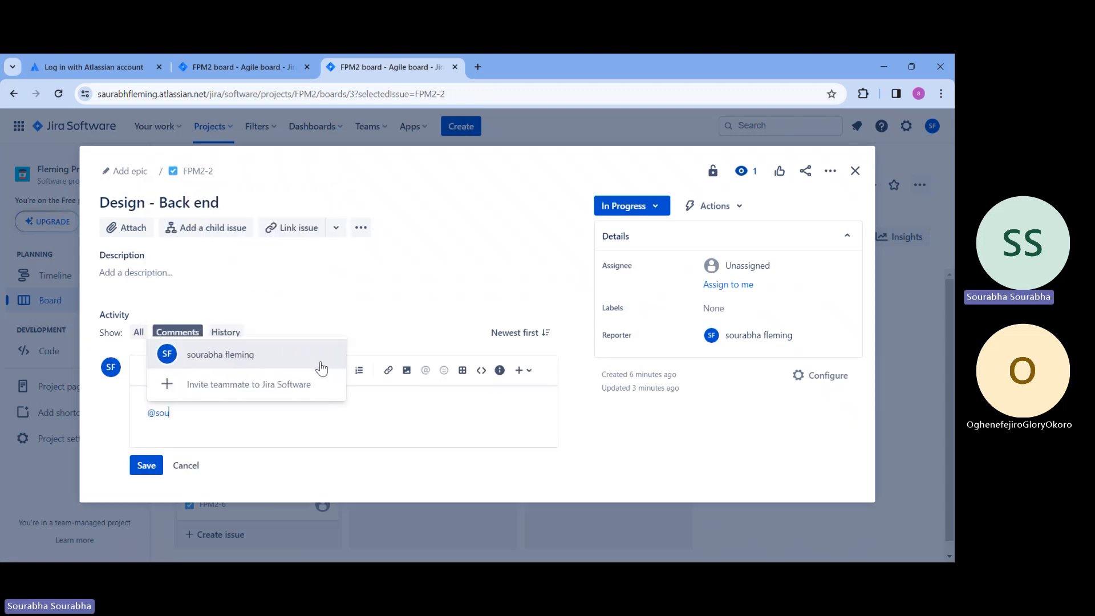
click(274, 392)
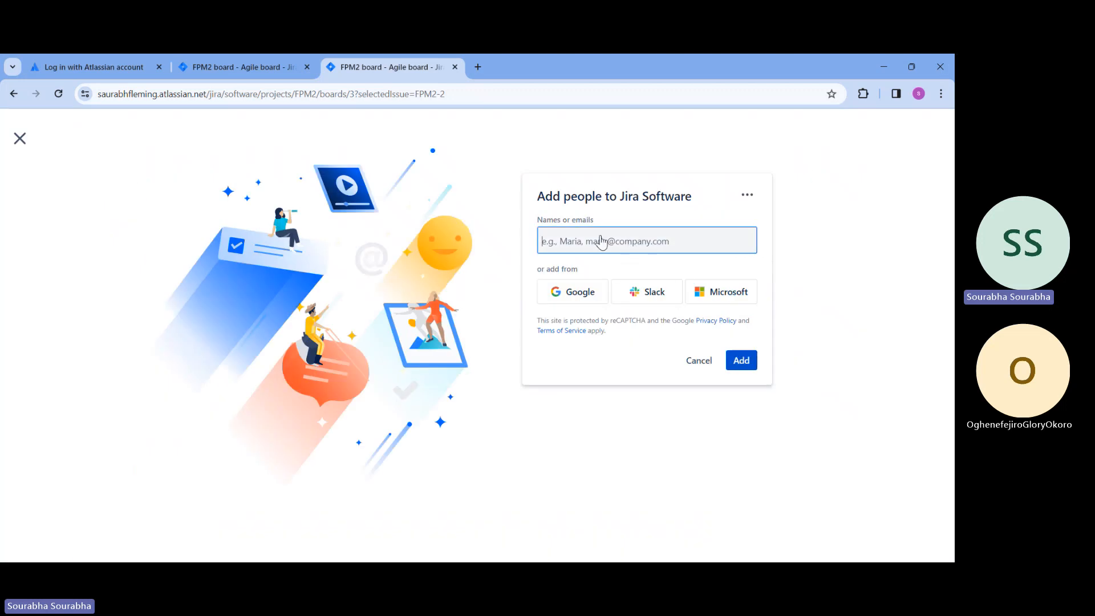
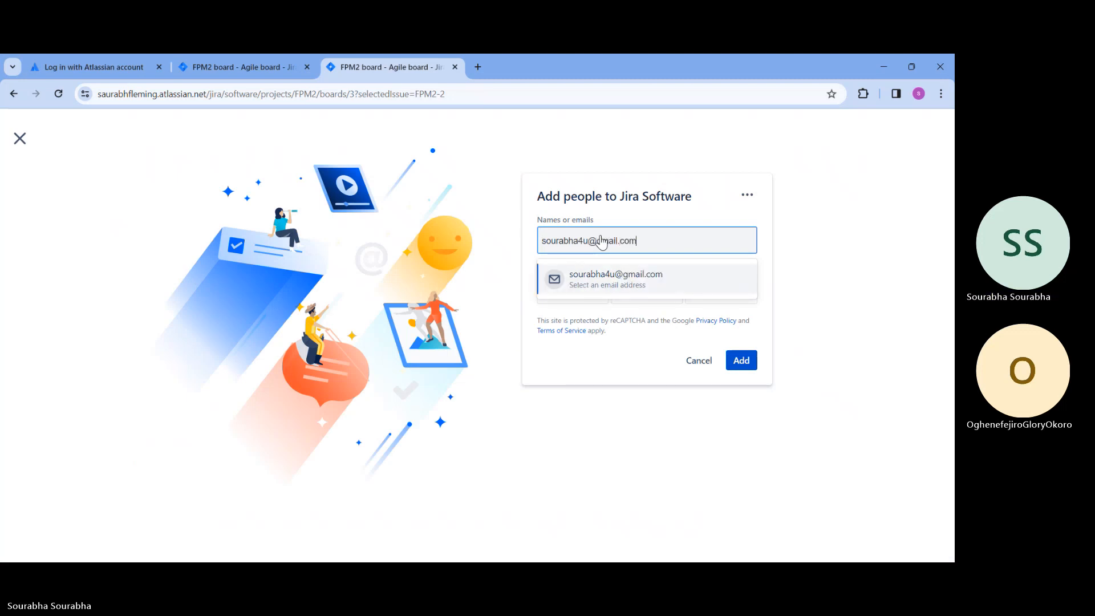
key(Return)
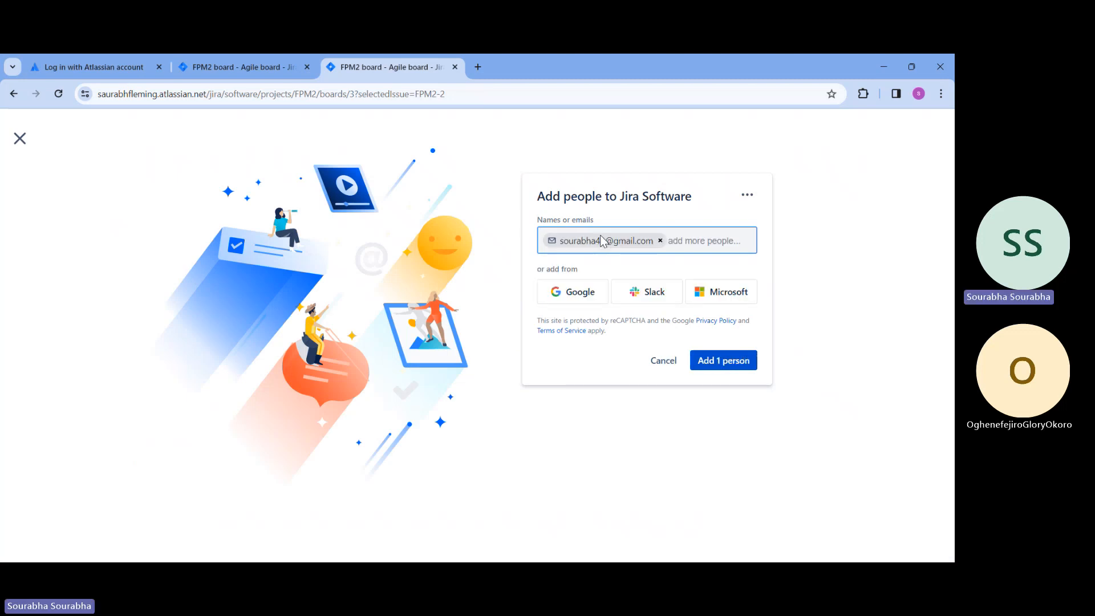
click(714, 364)
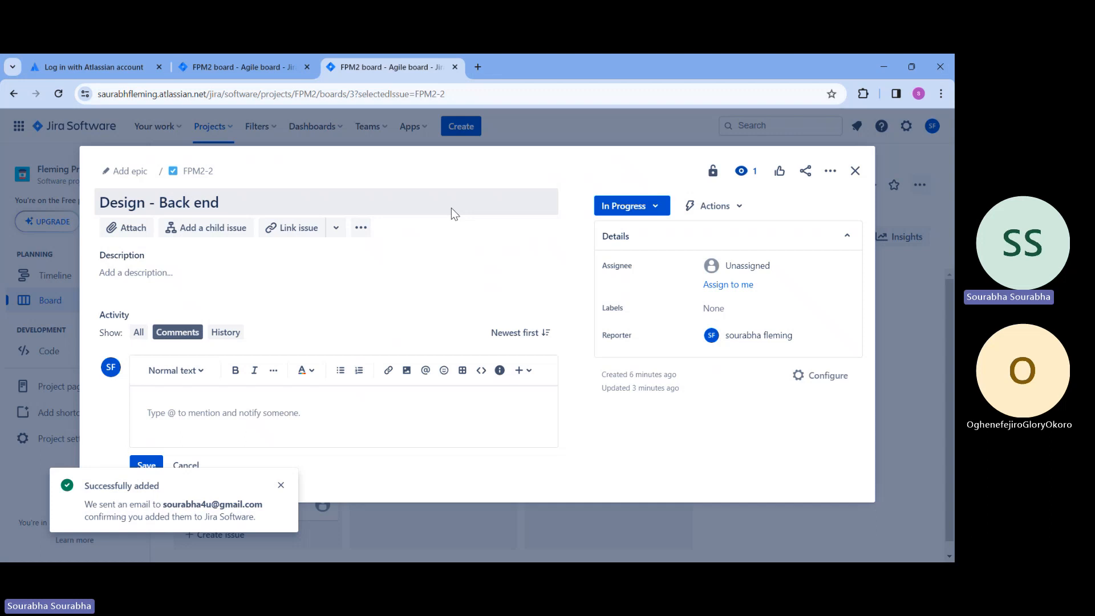
Reload the page and save a comment on the Design - Back end task that mentions the newly invited teammate
click(58, 94)
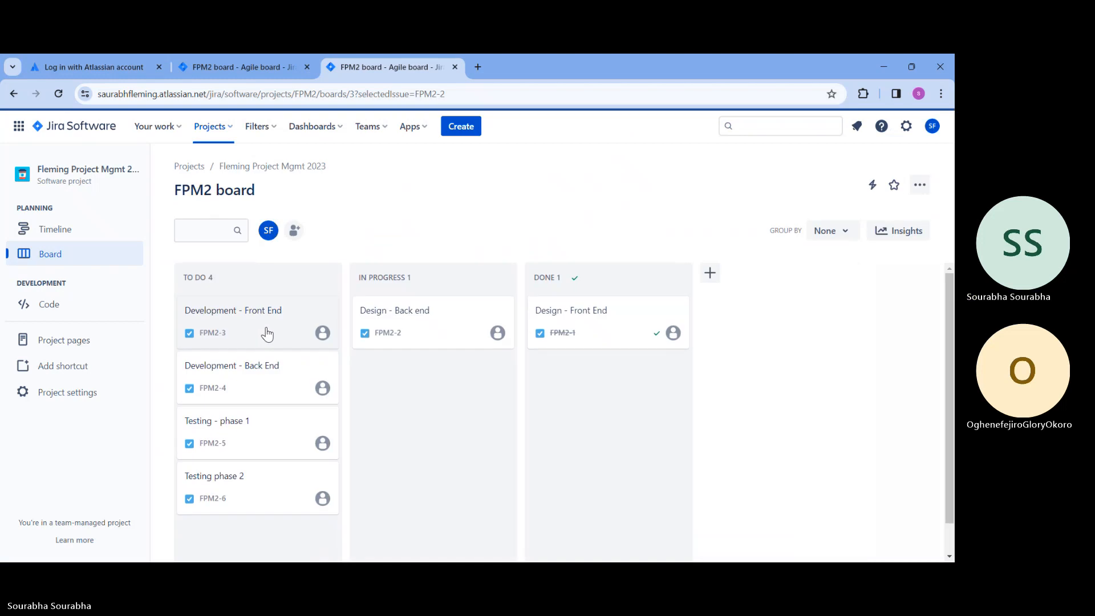
click(408, 330)
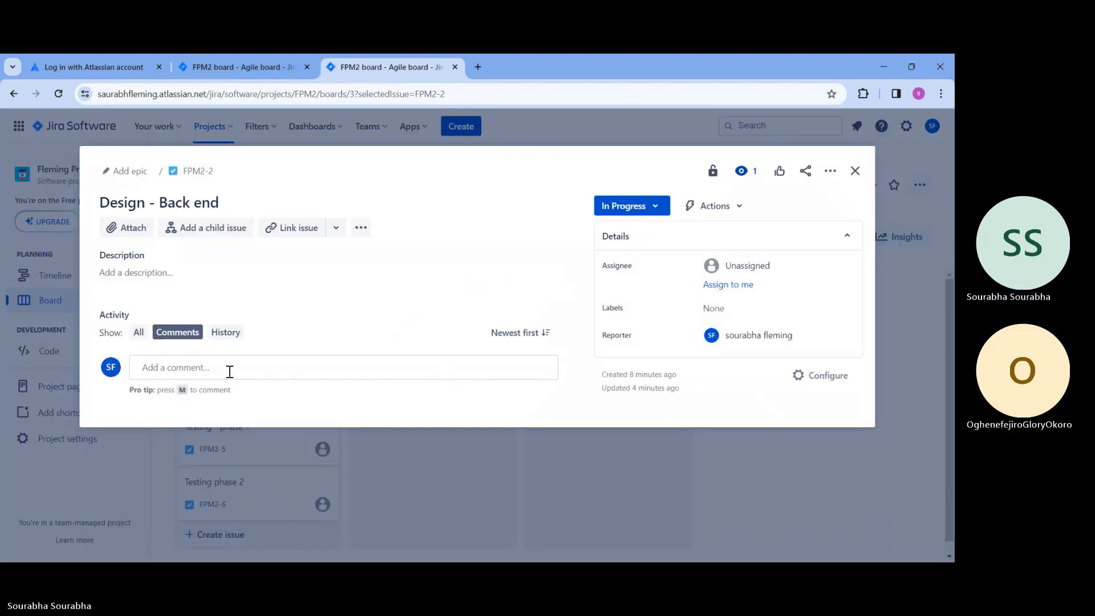
click(229, 371)
text(@)
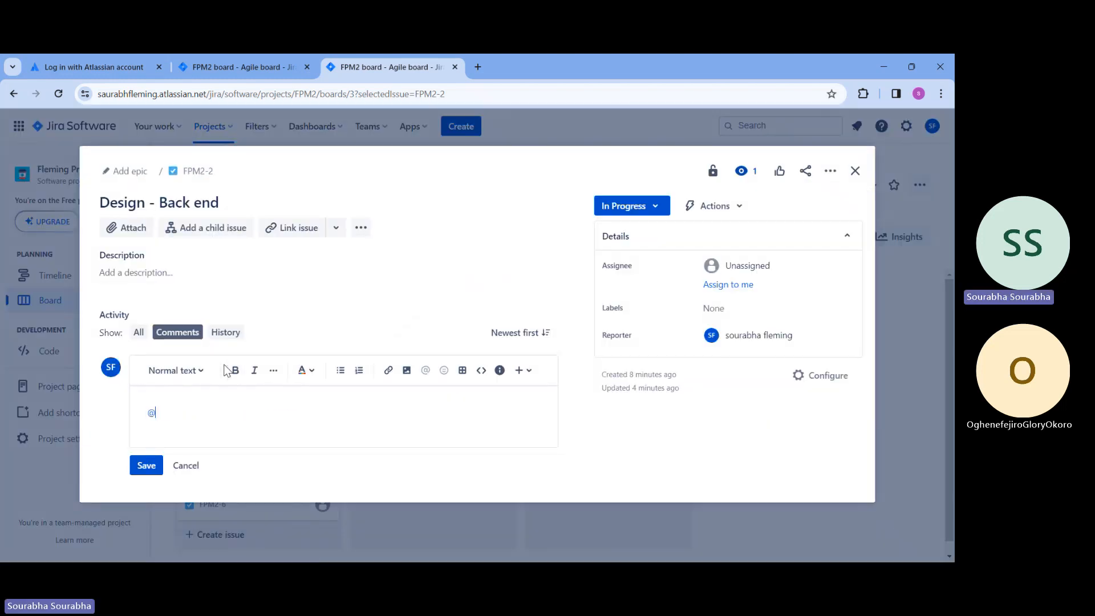
text(s)
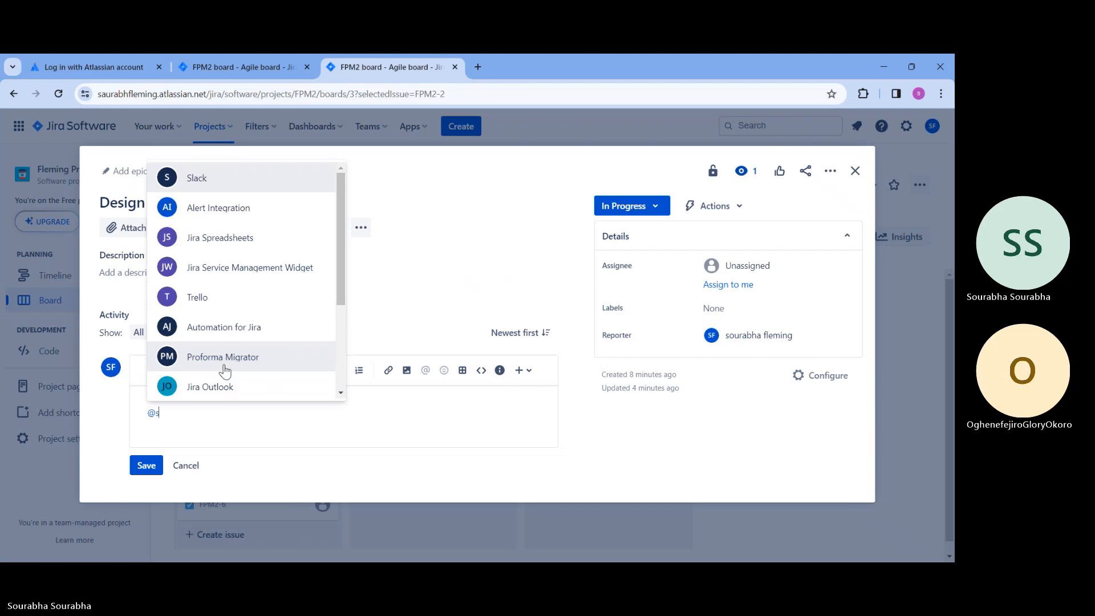
text(ou)
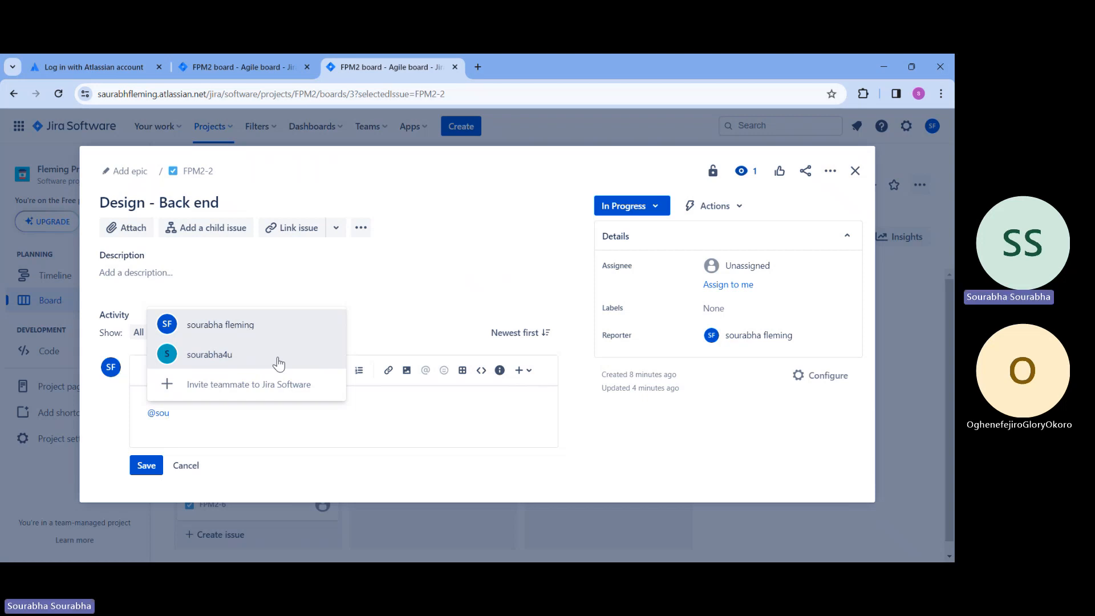
click(278, 355)
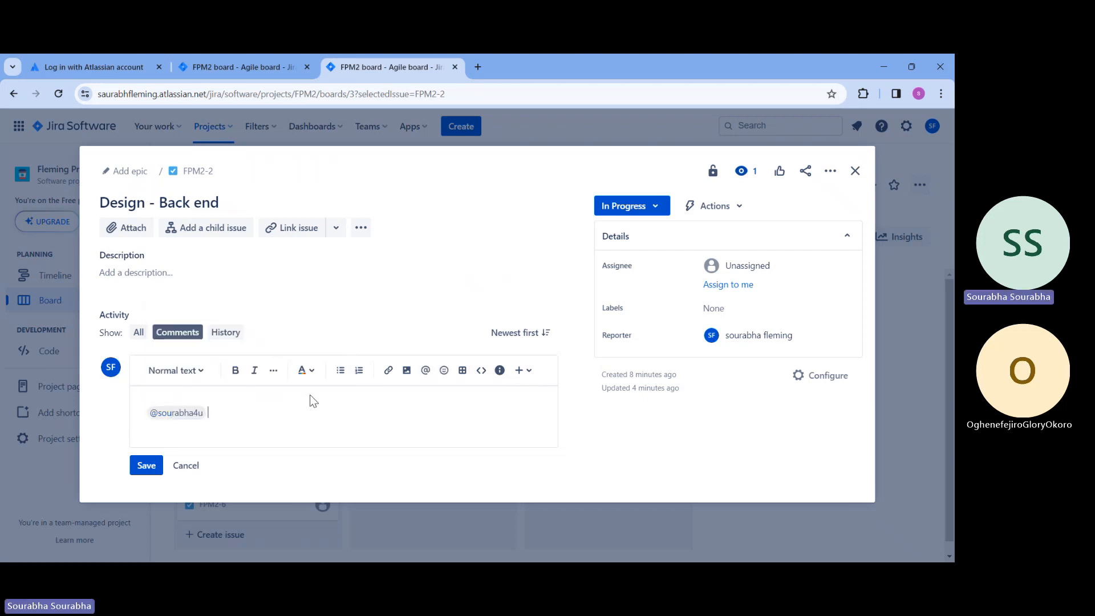
key(Return)
click(147, 478)
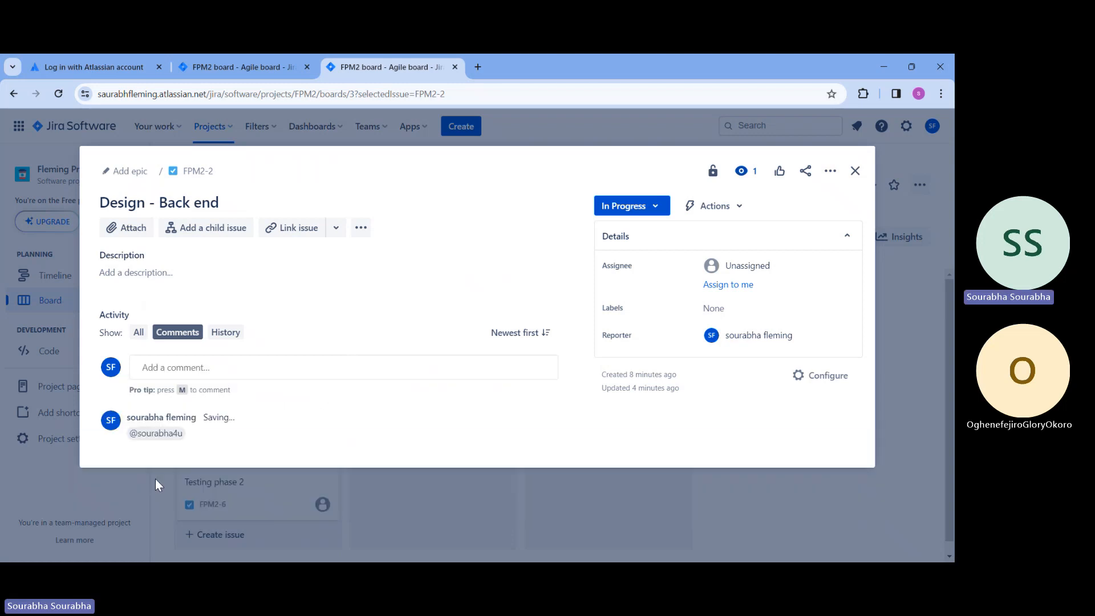
Assign the Design - Back end task to the newly invited teammate
click(752, 272)
click(767, 392)
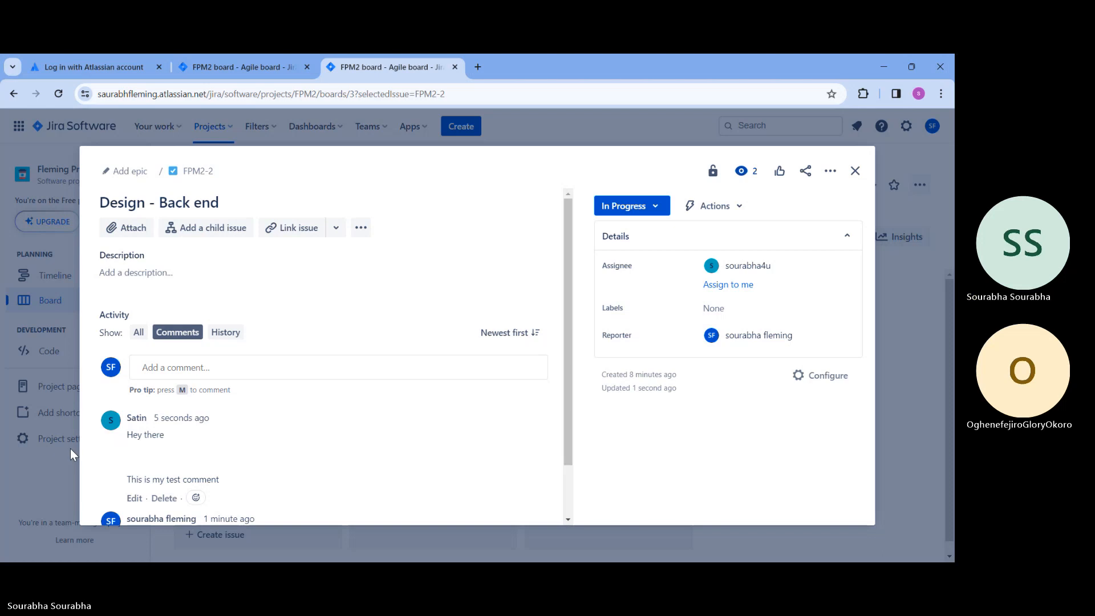
Review the comments on the Design - Back end task, close it and check the task cards on the board
scroll(303, 461, down, 1)
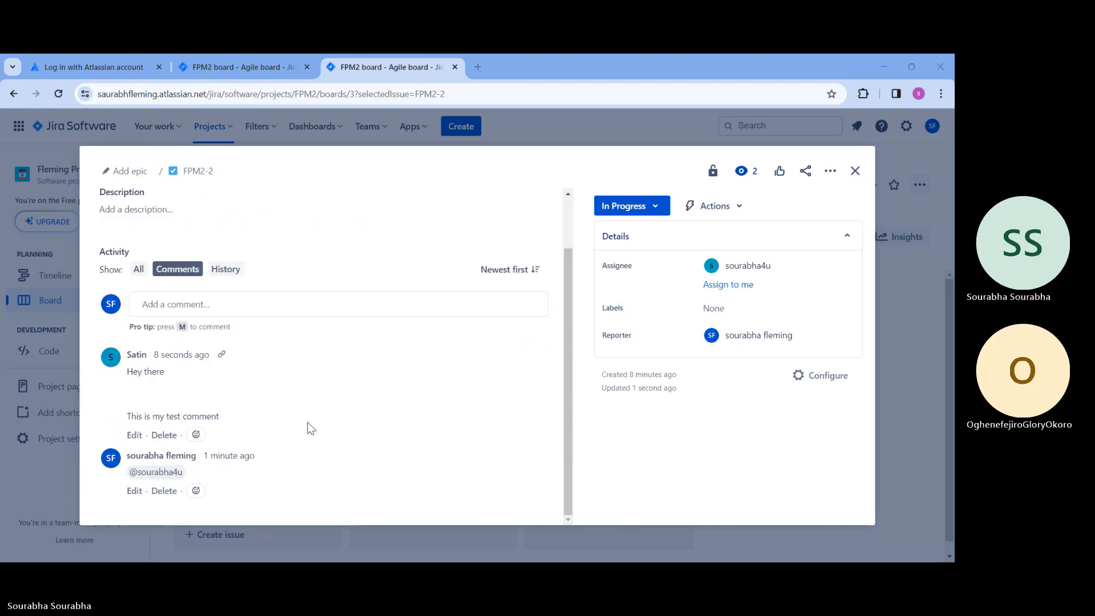
mouse_move(136, 357)
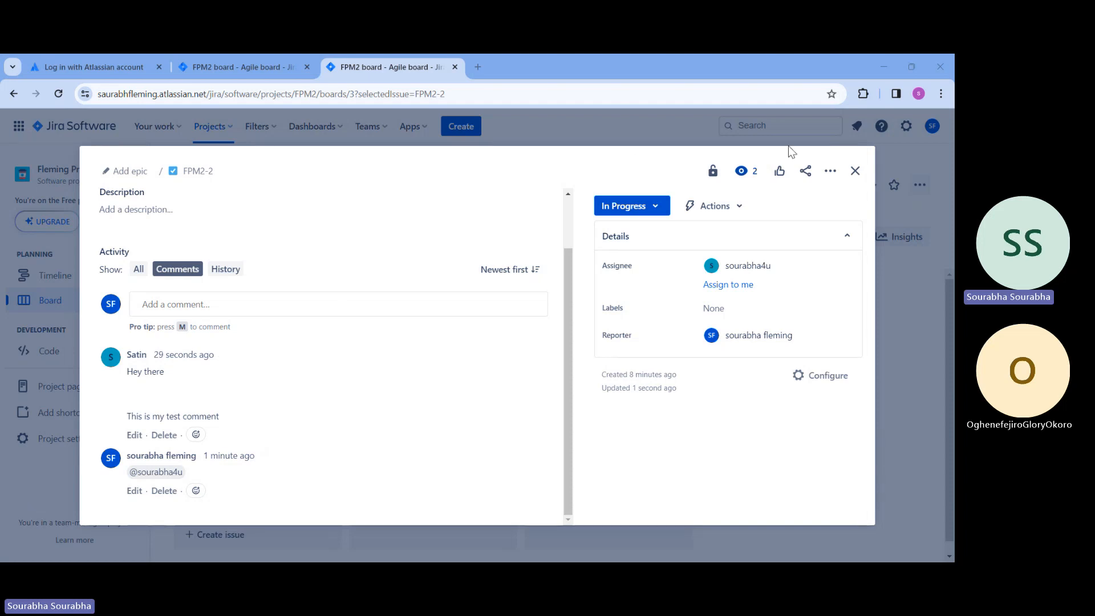
click(853, 171)
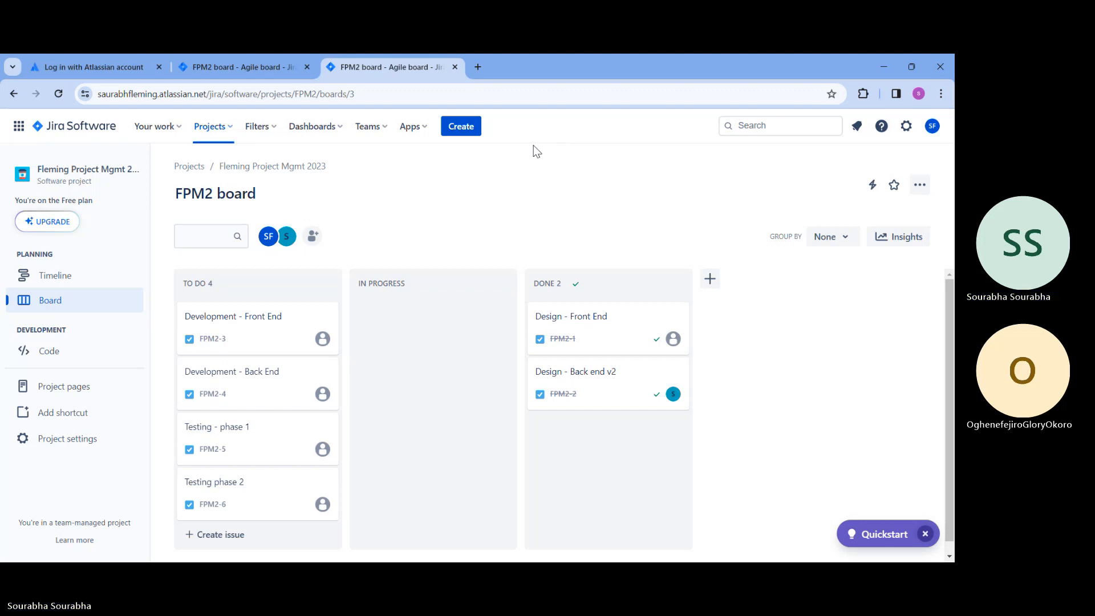
scroll(433, 297, down, 1)
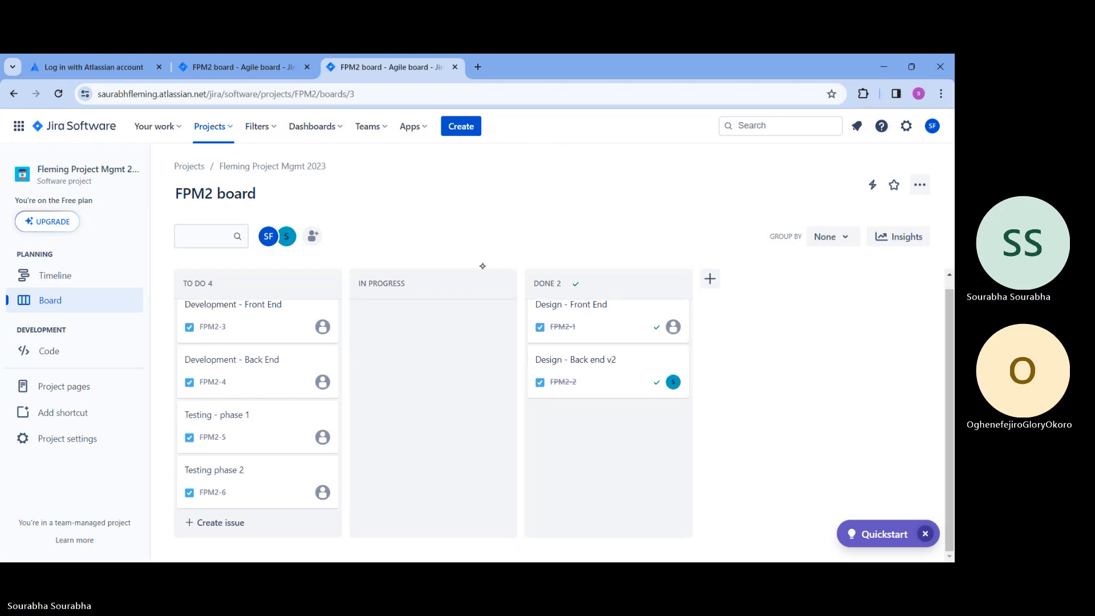